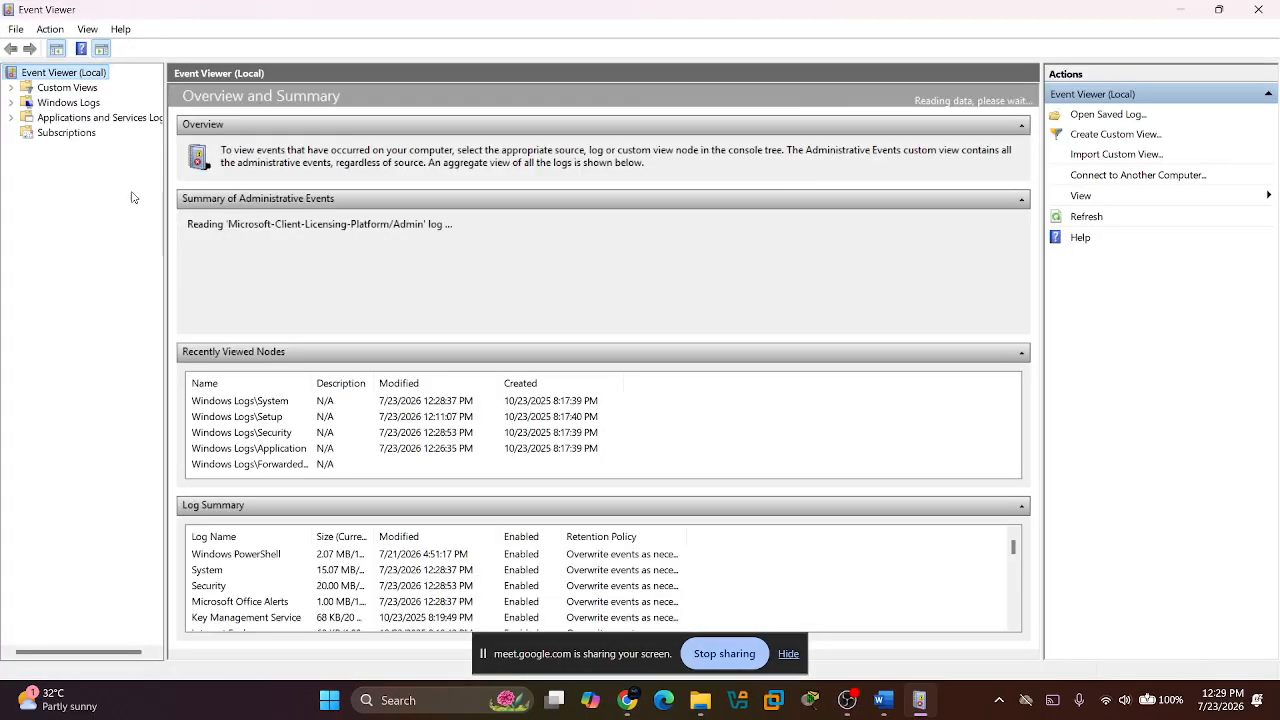
# Open the Security log under Windows Logs and look through its recent events.
pyautogui.click(11, 103)
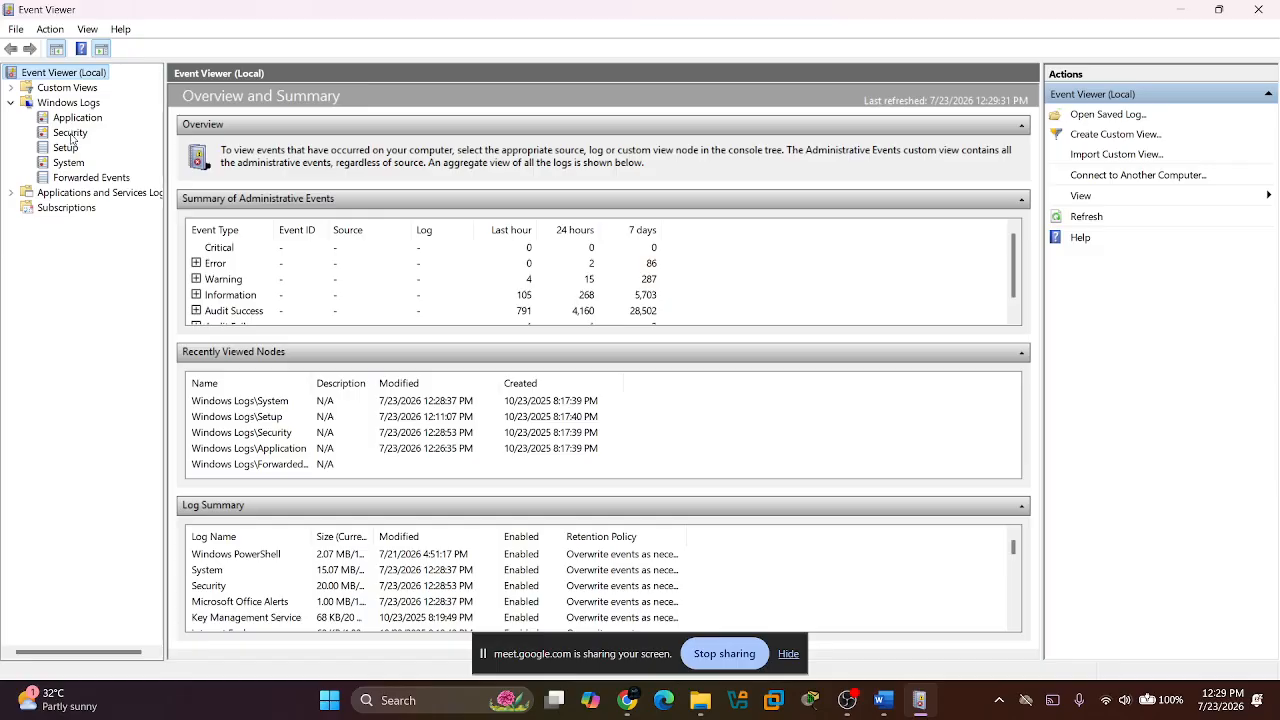
pyautogui.click(70, 134)
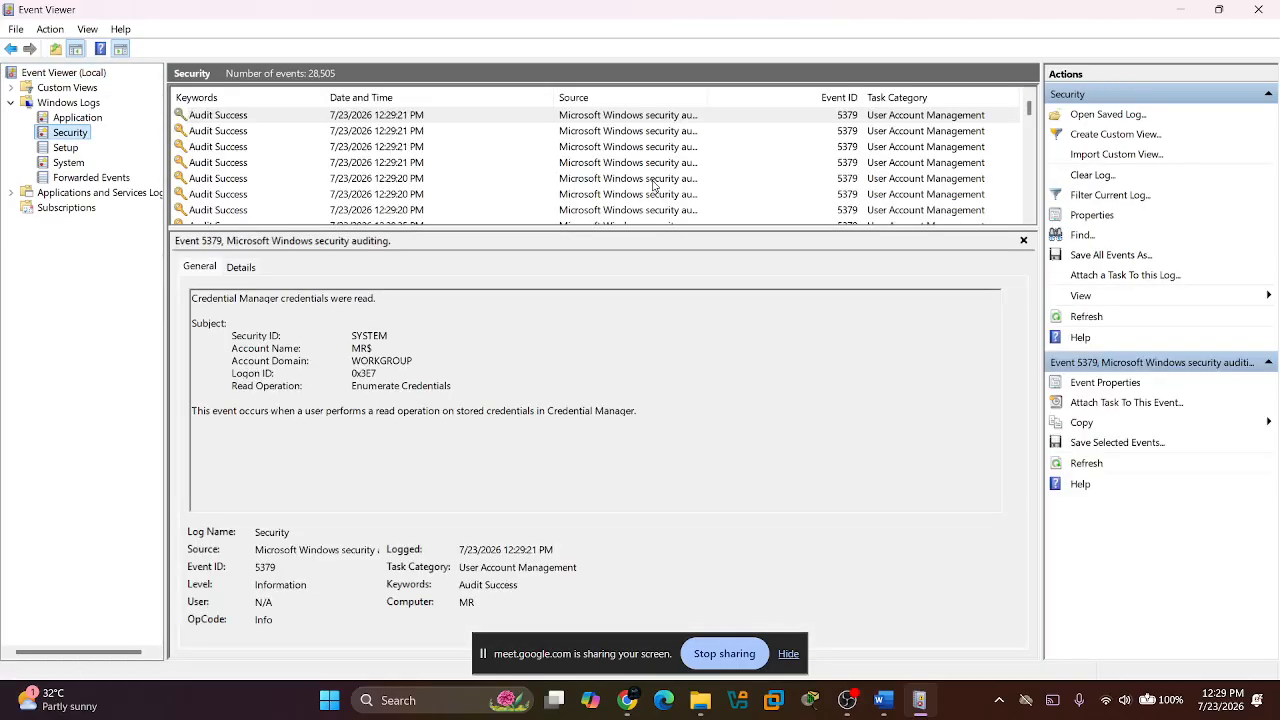
pyautogui.scroll(-1, 779, 163)
pyautogui.scroll(-2, 779, 163)
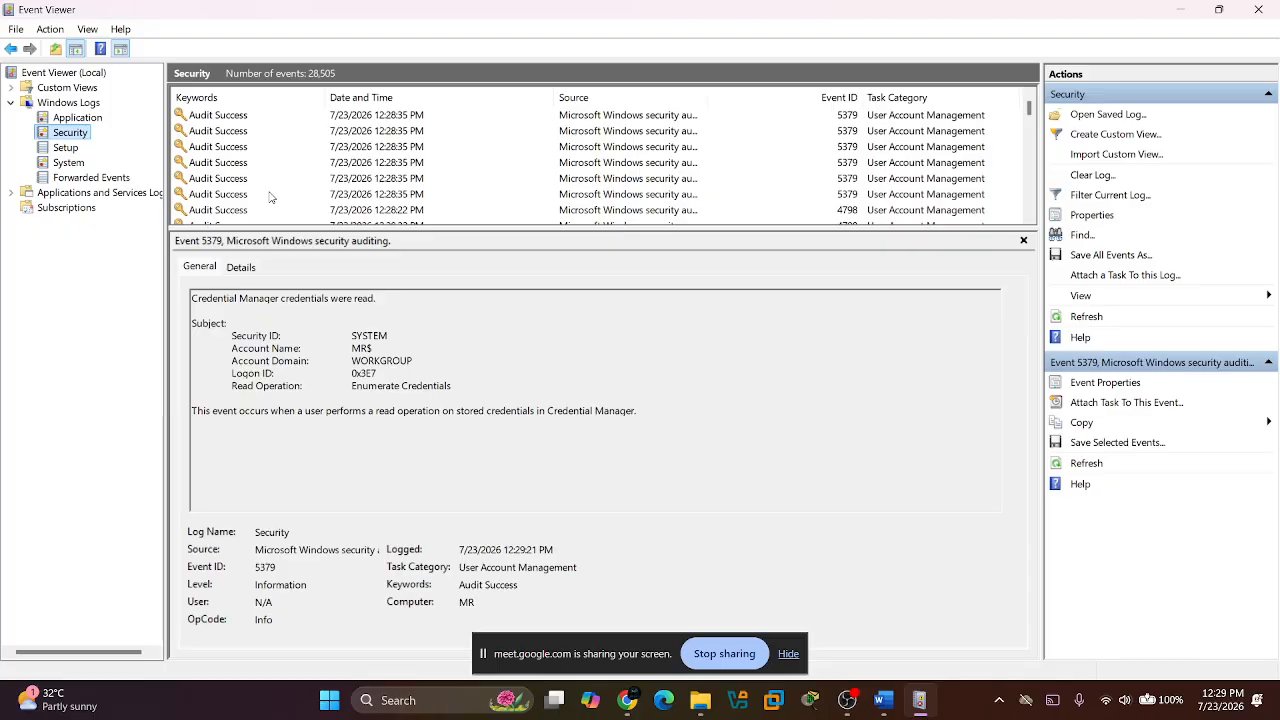
# Switch to the LOG MANAGEMENT document in Word and read the section on why Windows logs are important.
pyautogui.hotkey('alt', 'Tab')
pyautogui.hotkey('alt', 'Tab')
pyautogui.hotkey('alt', 'shift', 'Tab')
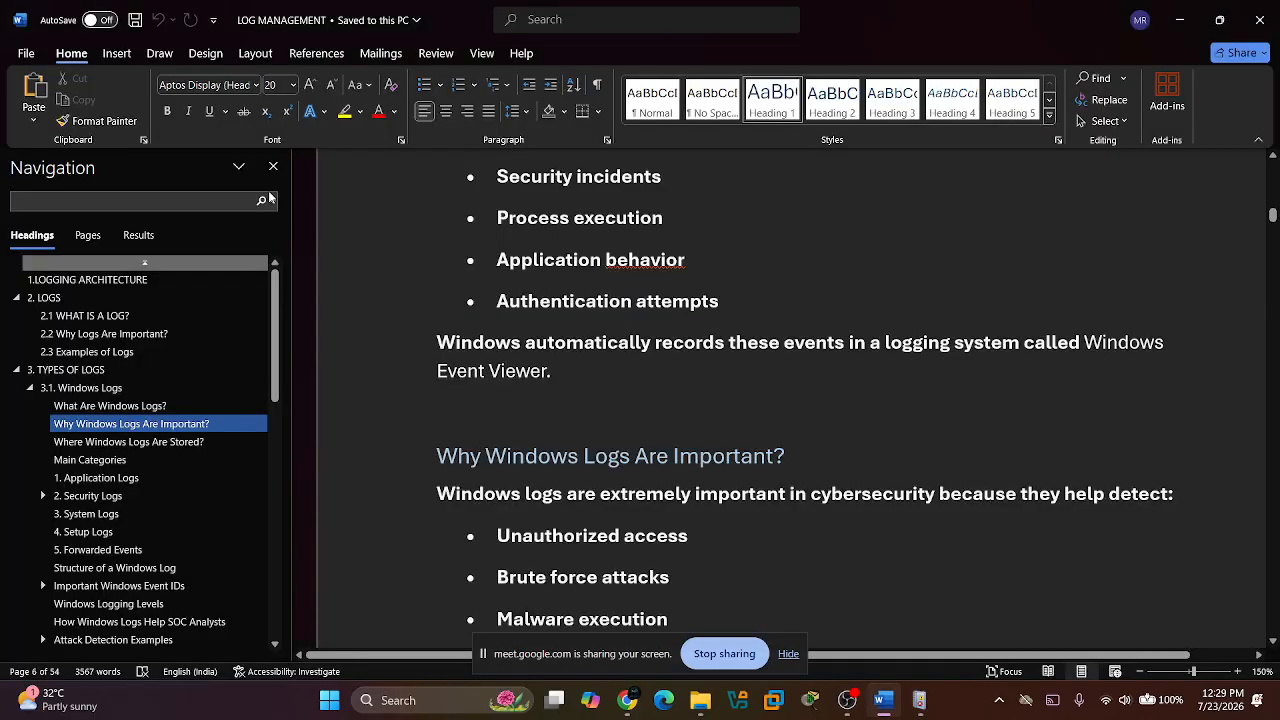
pyautogui.scroll(-3, 637, 331)
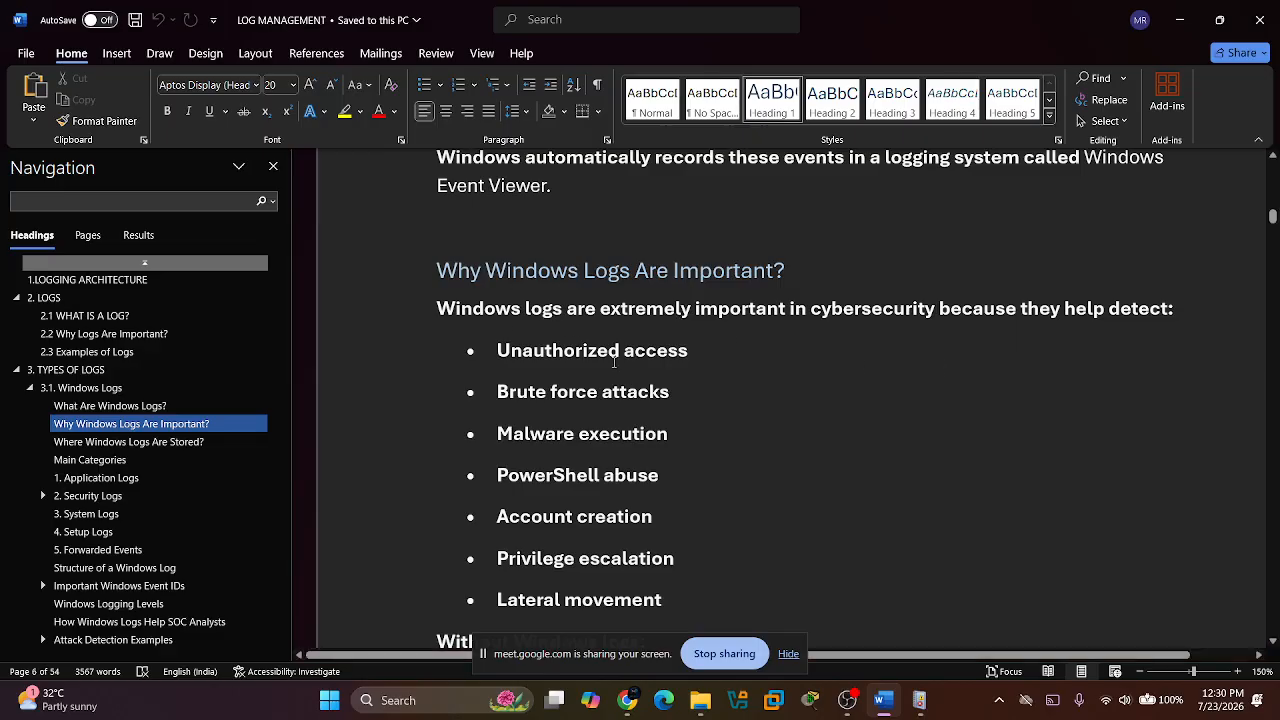
pyautogui.scroll(-1, 718, 345)
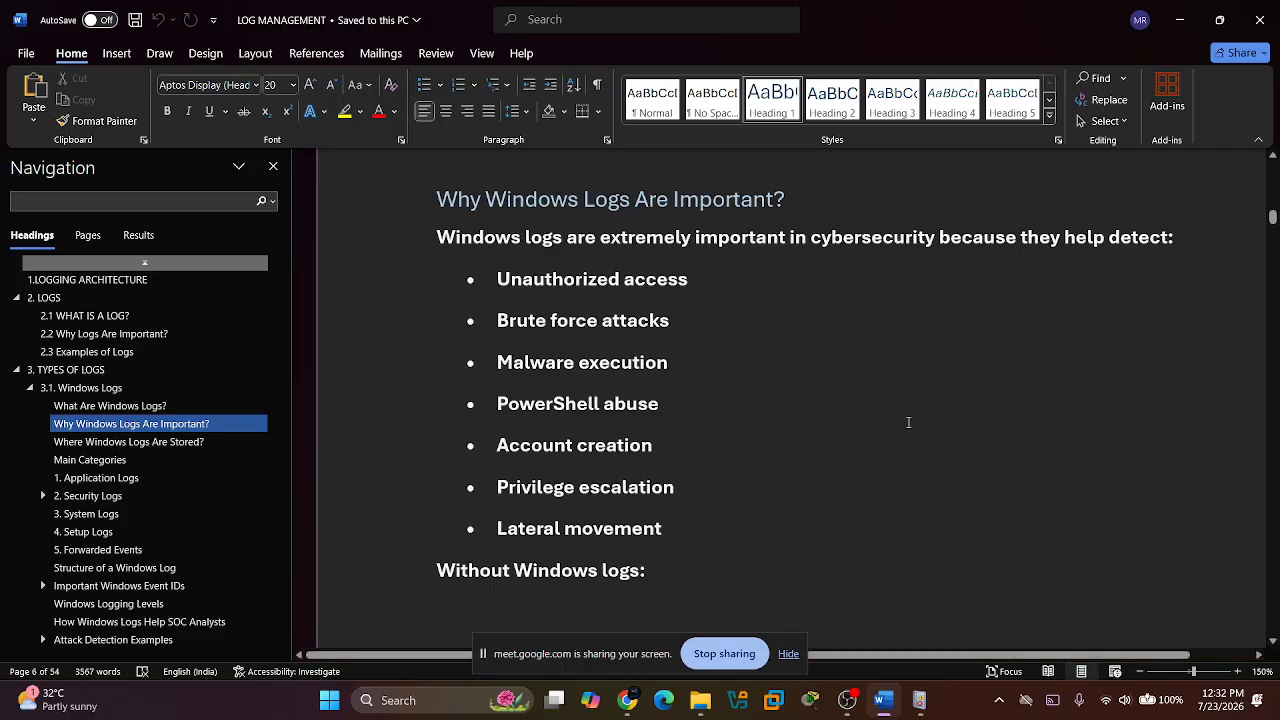
pyautogui.scroll(-5, 806, 446)
pyautogui.scroll(-3, 807, 448)
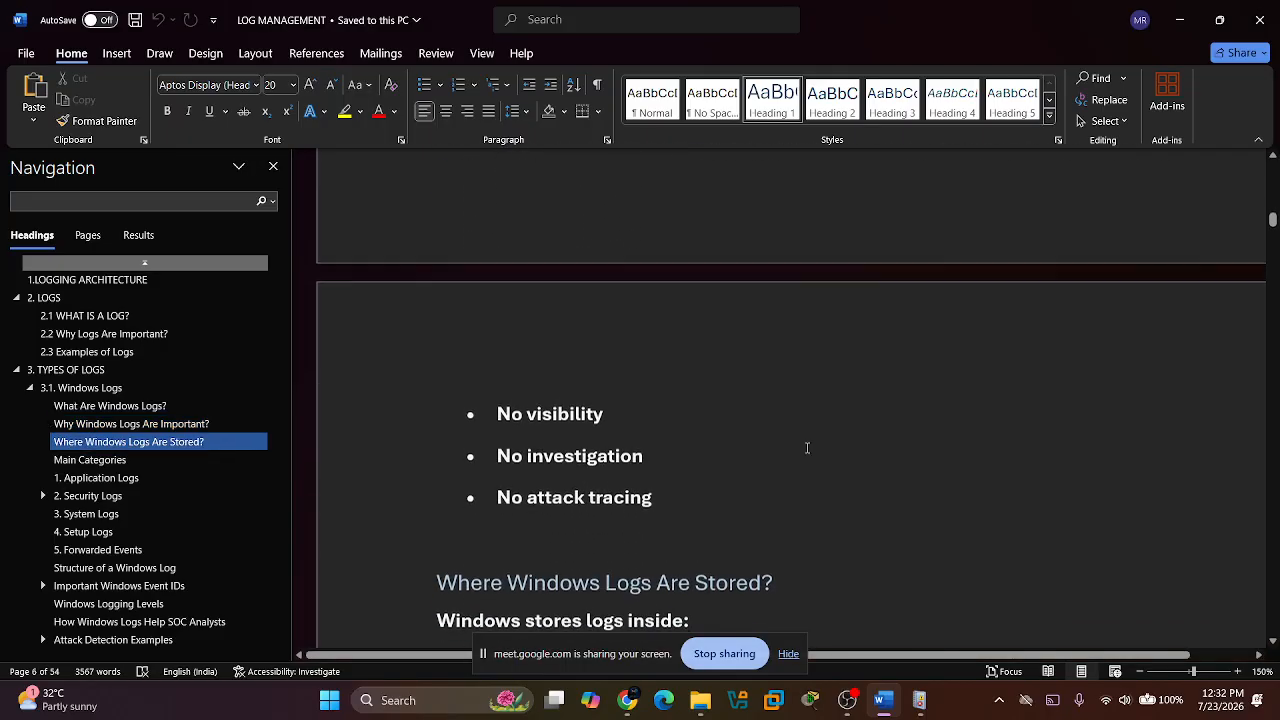
pyautogui.scroll(4, 806, 446)
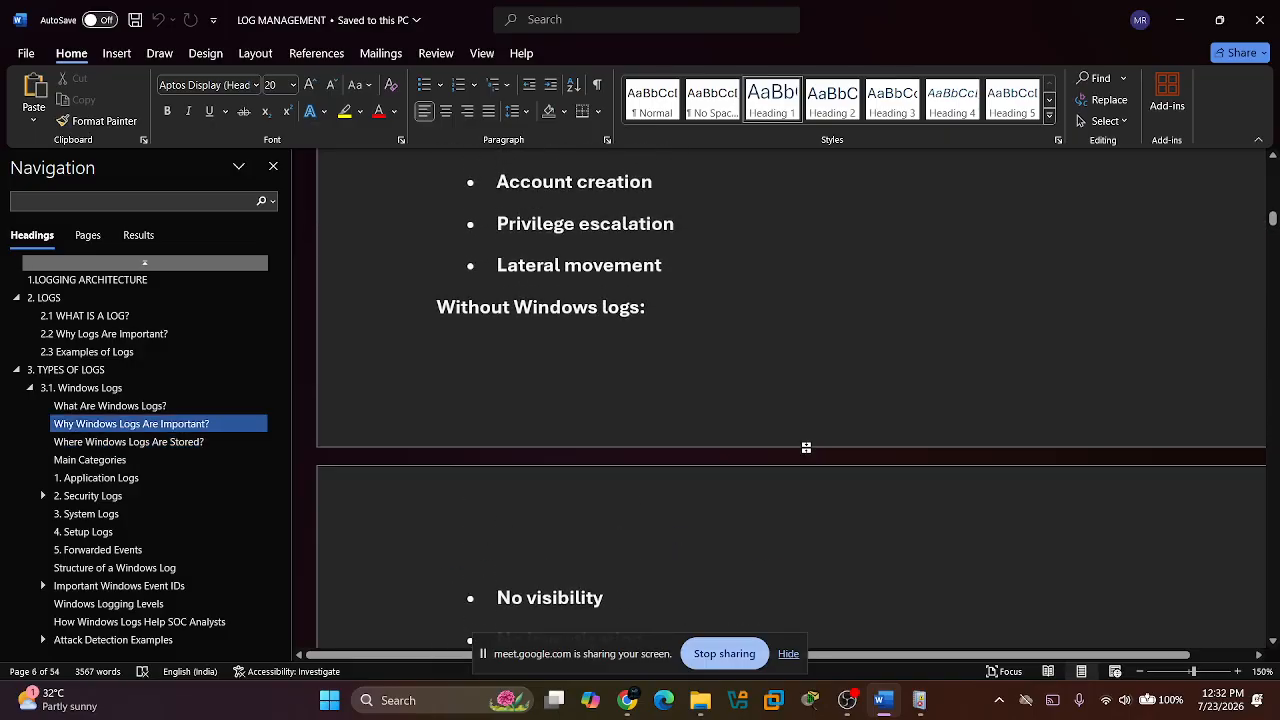
pyautogui.scroll(-3, 806, 447)
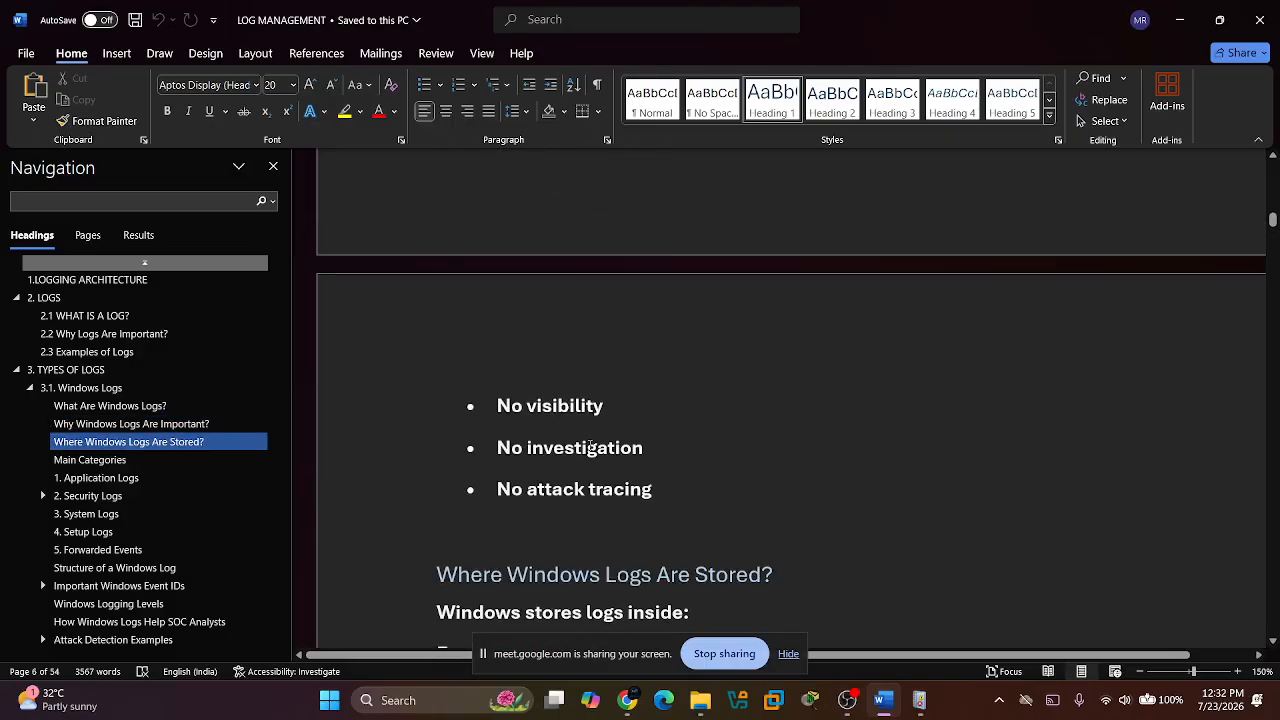
# Read where Windows logs are stored and the Main Categories table, checking briefly against the log list in Event Viewer.
pyautogui.scroll(-2, 581, 471)
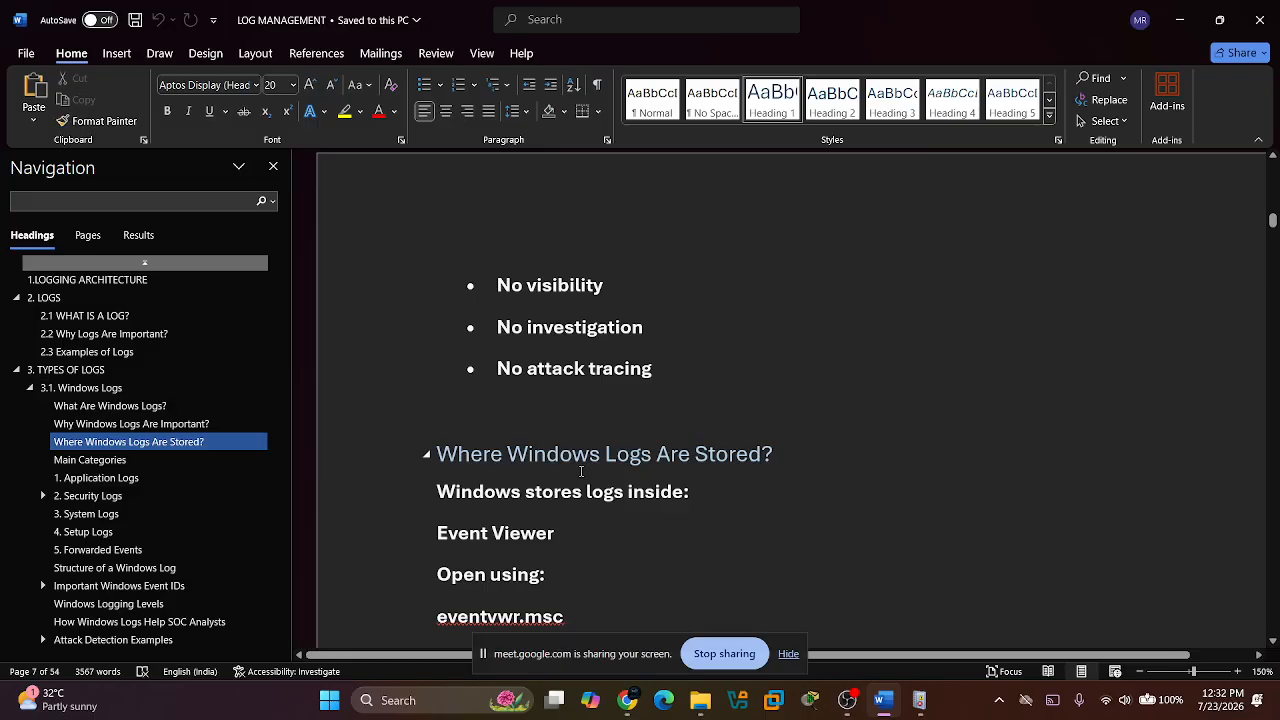
pyautogui.scroll(-5, 581, 471)
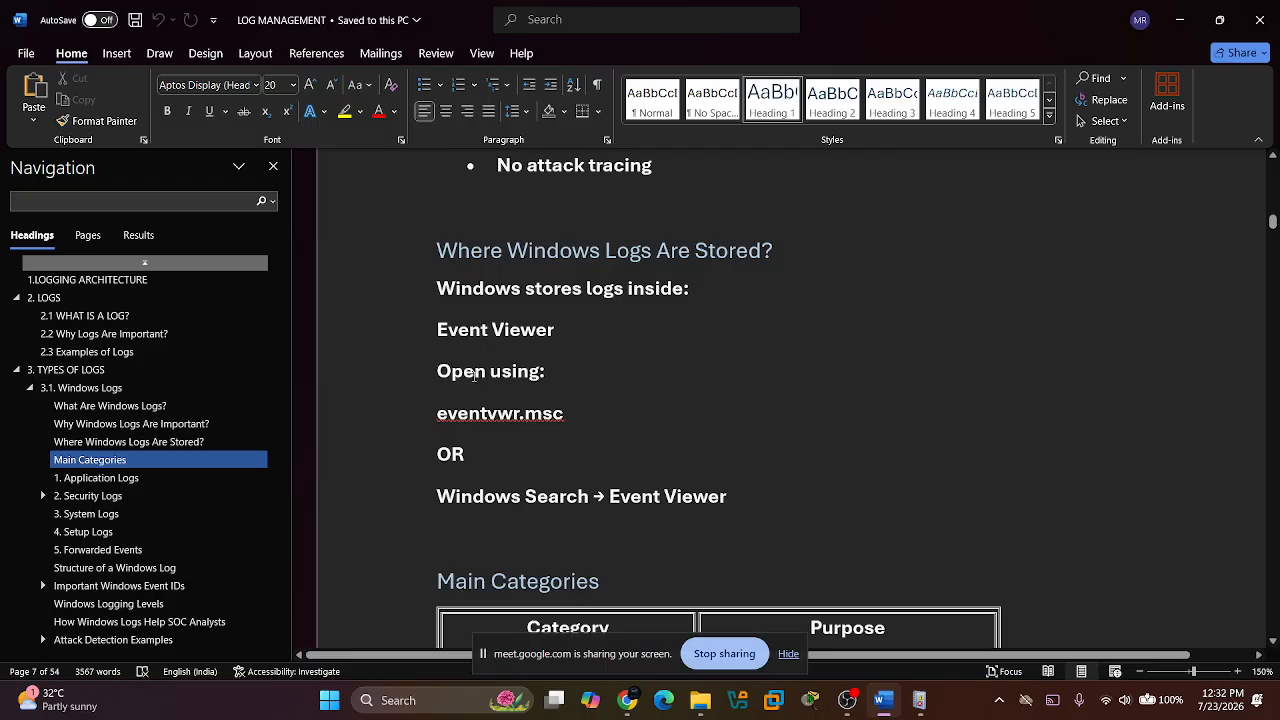
pyautogui.scroll(-2, 510, 438)
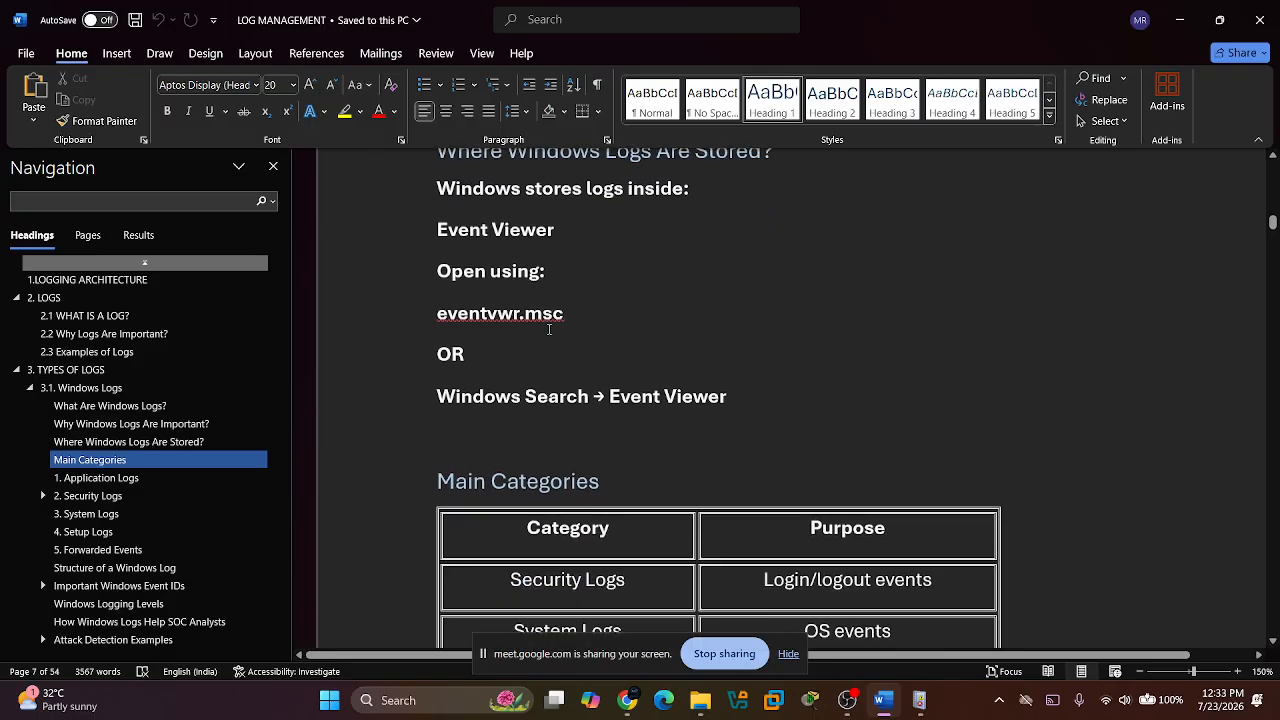
pyautogui.scroll(-3, 549, 329)
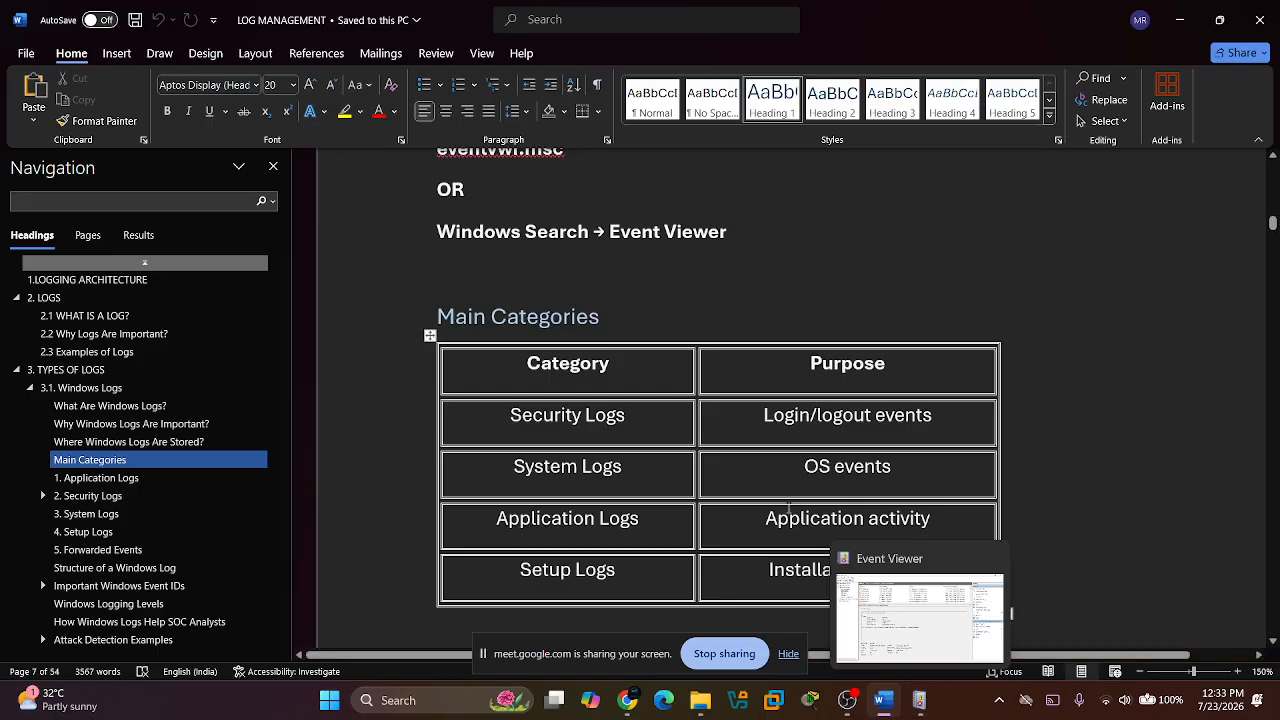
pyautogui.scroll(-2, 749, 473)
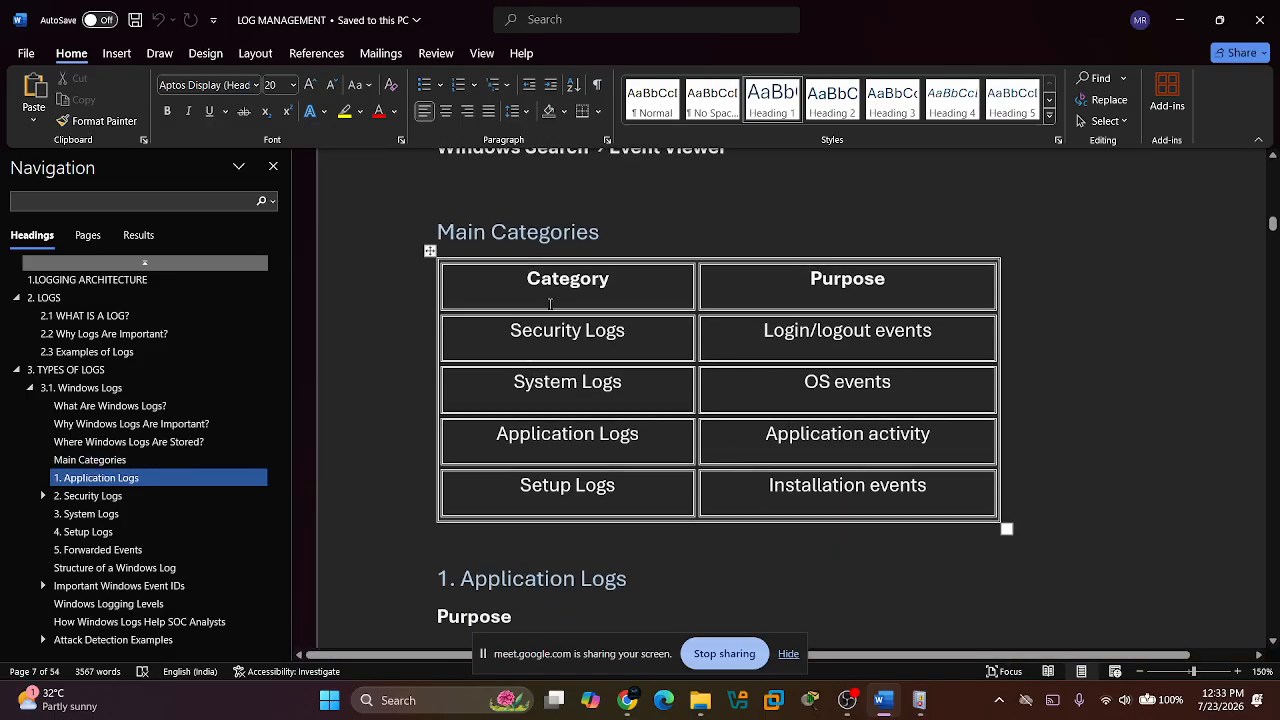
pyautogui.click(915, 697)
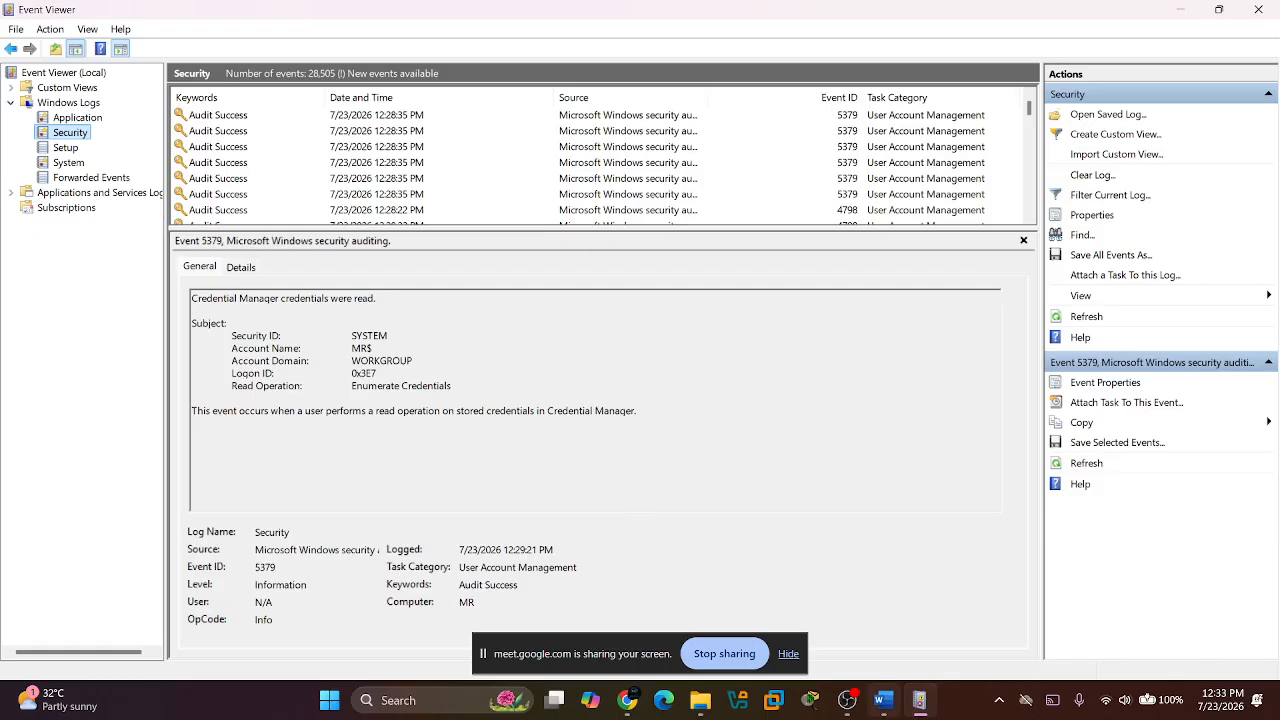
pyautogui.click(882, 700)
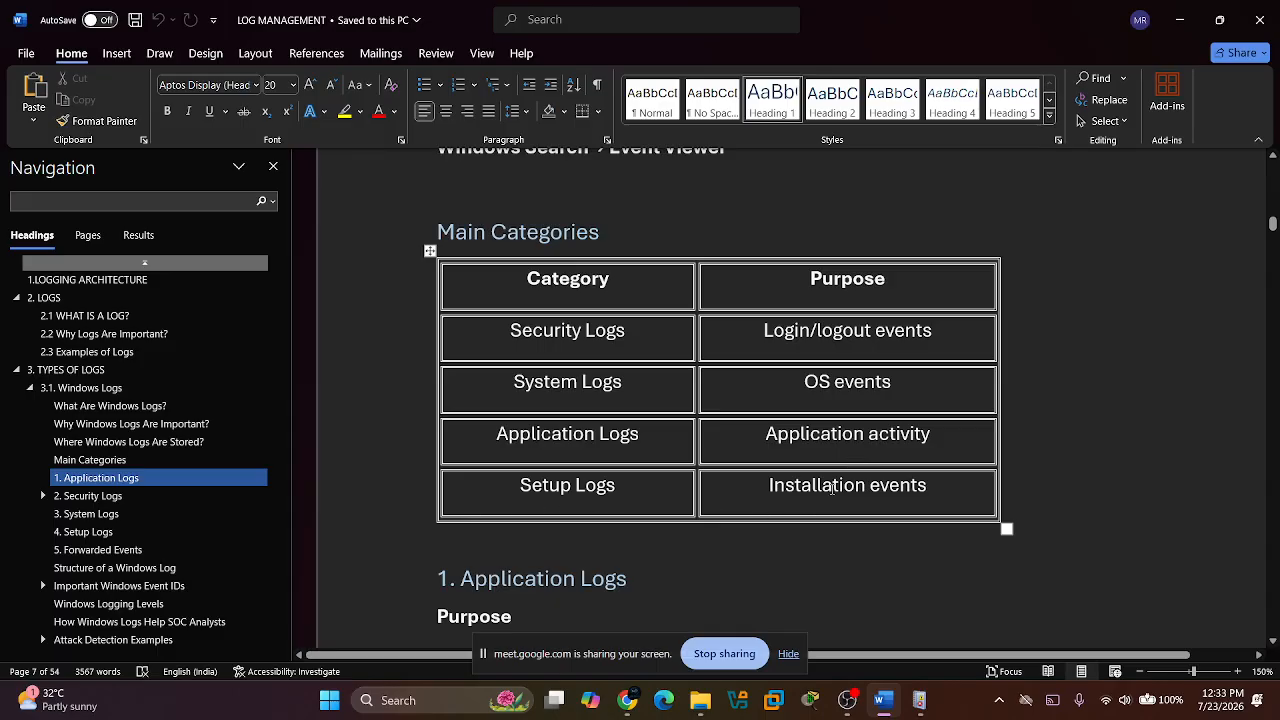
# Read the Application Logs section of the LOG MANAGEMENT document, covering its purpose and examples.
pyautogui.scroll(-5, 750, 465)
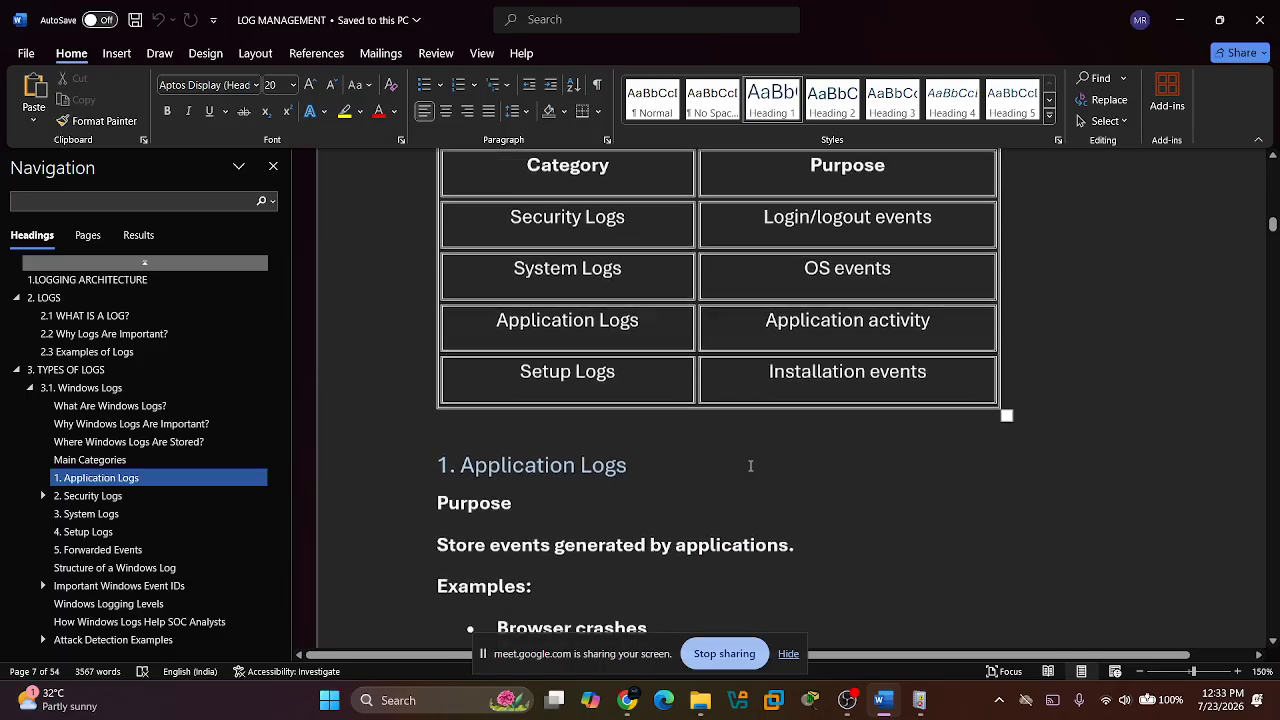
pyautogui.scroll(-1, 750, 465)
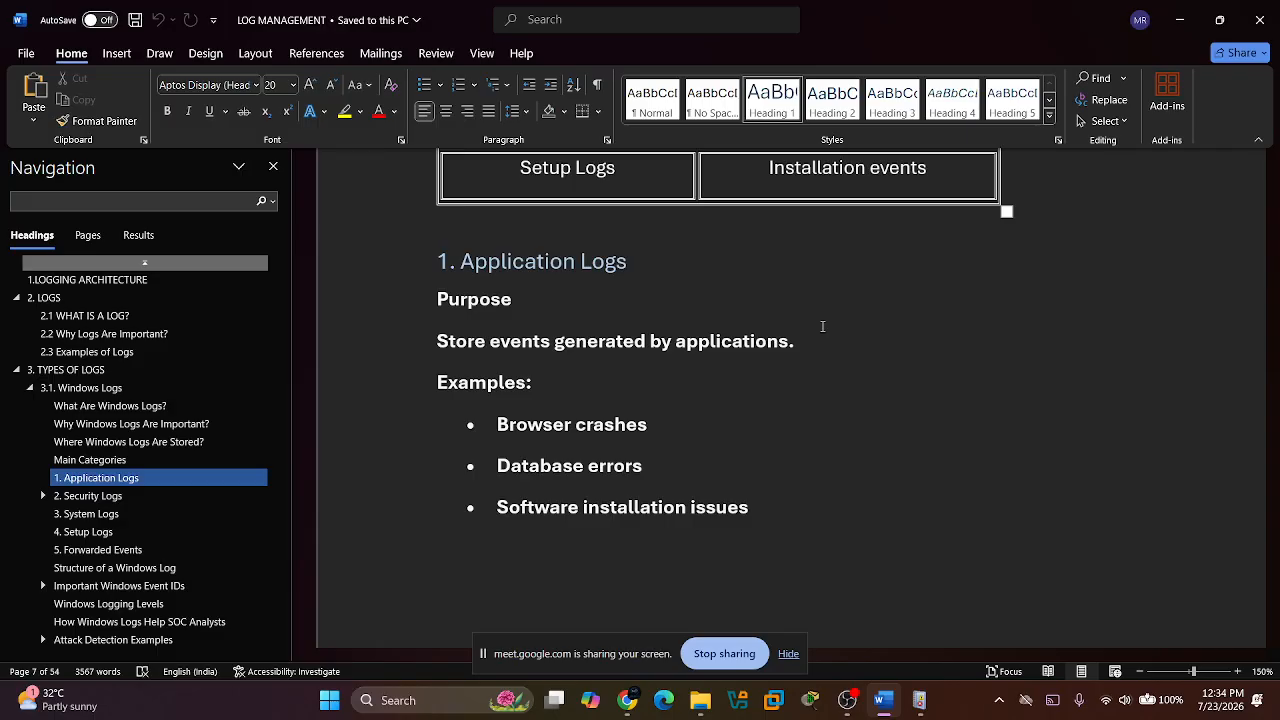
pyautogui.scroll(-1, 561, 454)
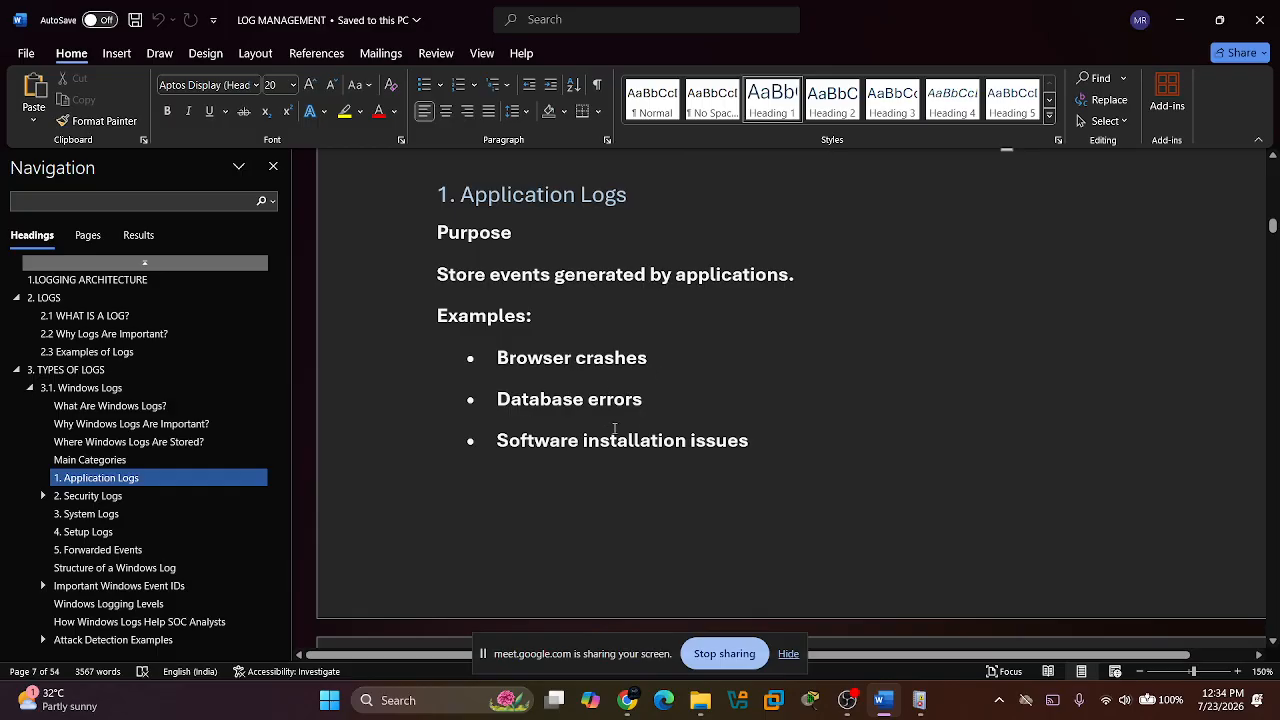
pyautogui.scroll(-1, 734, 457)
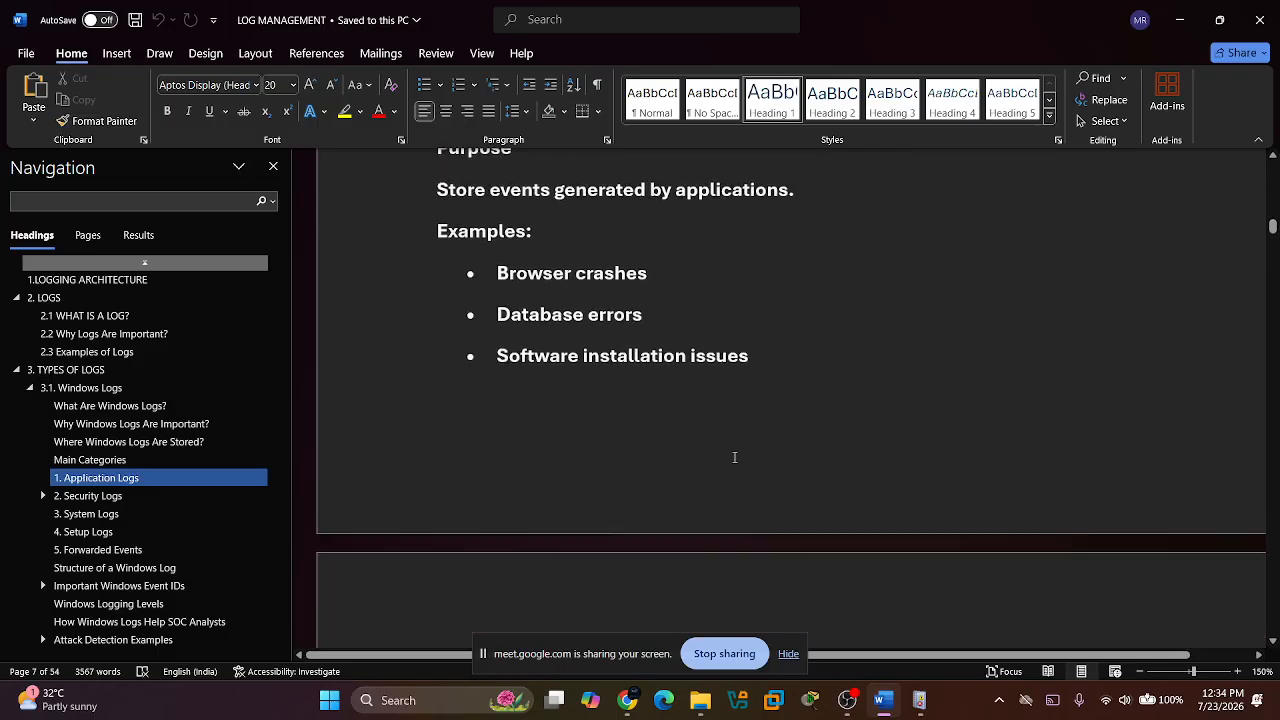
pyautogui.scroll(-2, 734, 457)
# Open the "windows event code" Excel workbook from the "soc csa" folder on the desktop.
pyautogui.press('super+d')
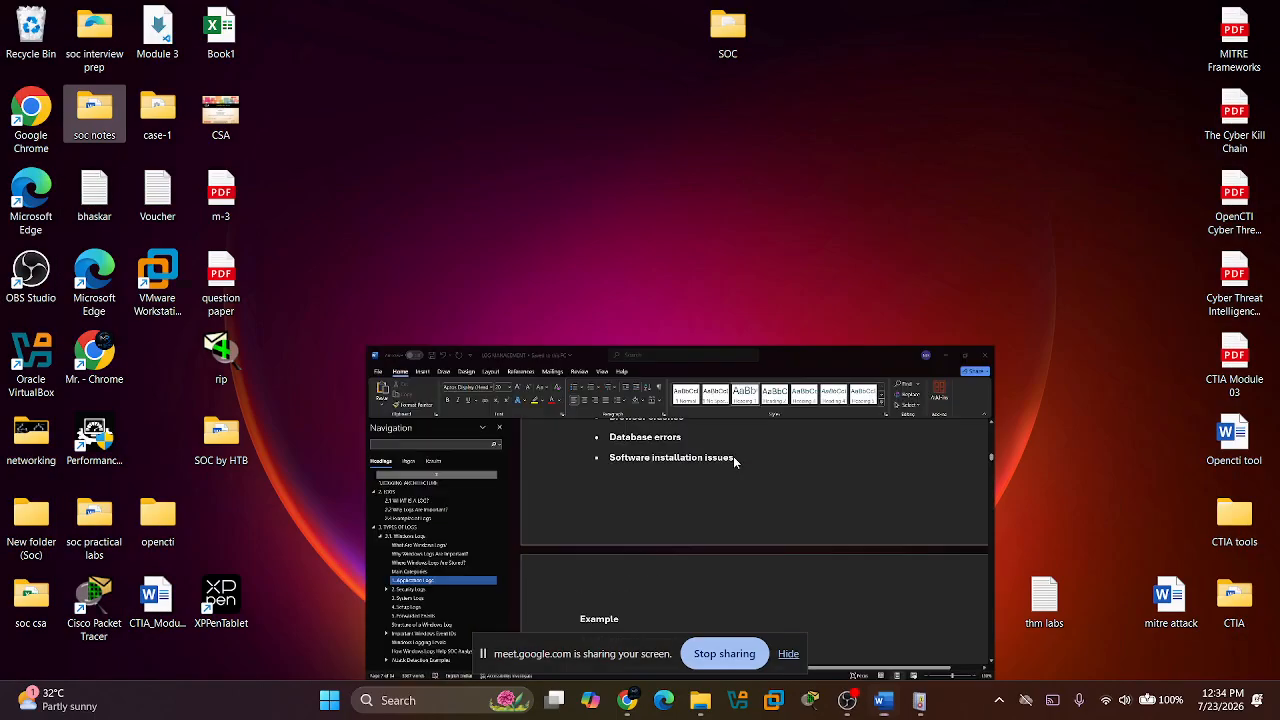
pyautogui.doubleClick(29, 590)
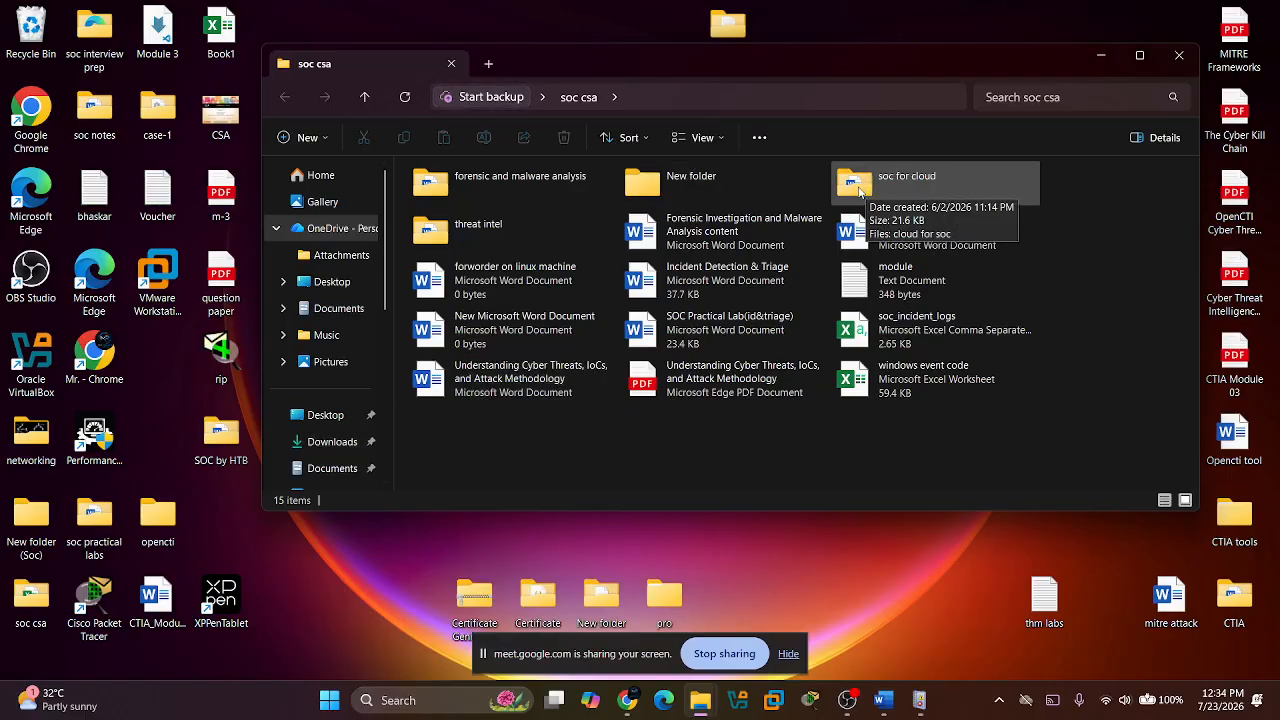
pyautogui.click(886, 388)
pyautogui.doubleClick(888, 388)
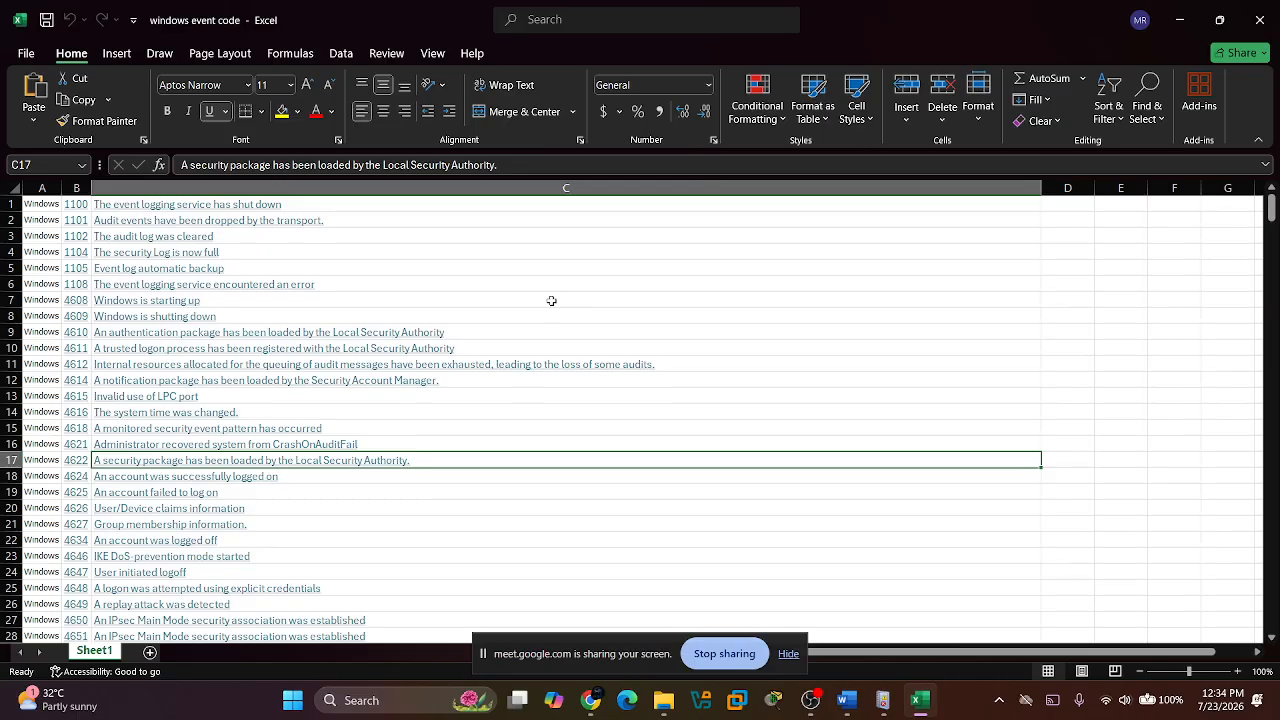
# Enlarge the sheet and examine the list of Windows event IDs and their descriptions.
pyautogui.scroll(8, 532, 302)
pyautogui.hscroll(-3, 534, 302)
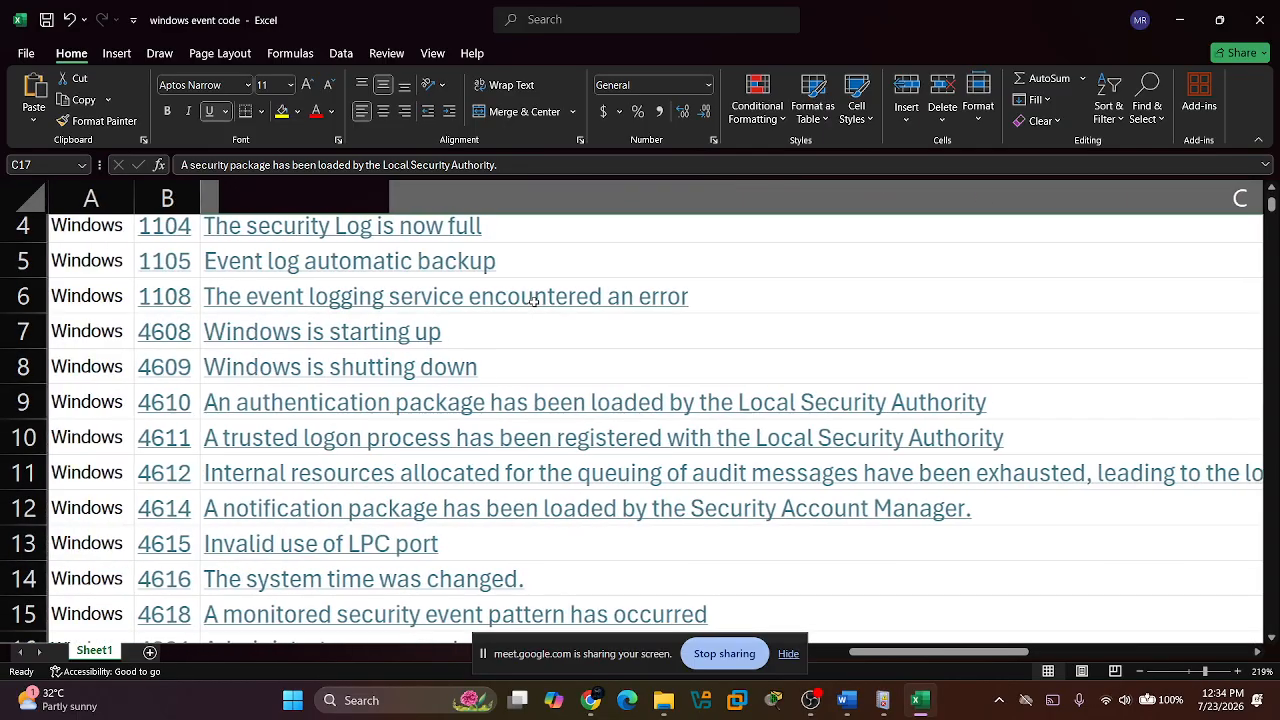
pyautogui.scroll(-1, 534, 302)
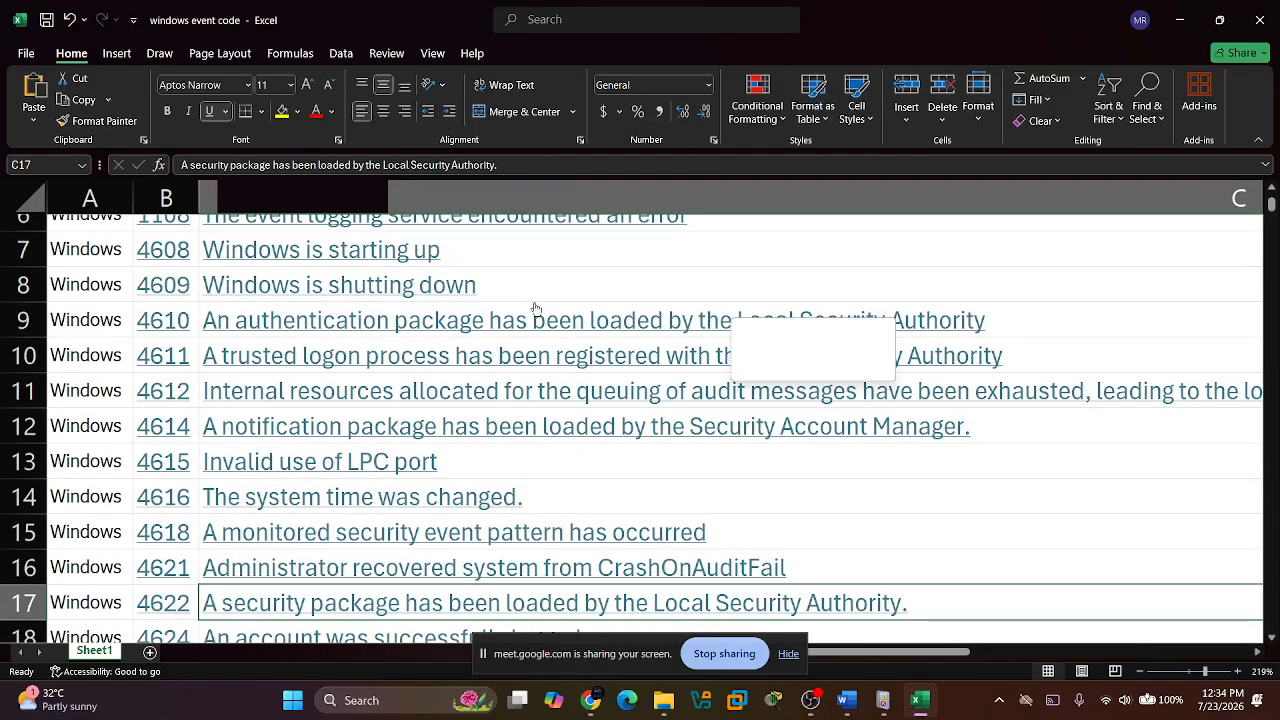
pyautogui.scroll(-1, 535, 308)
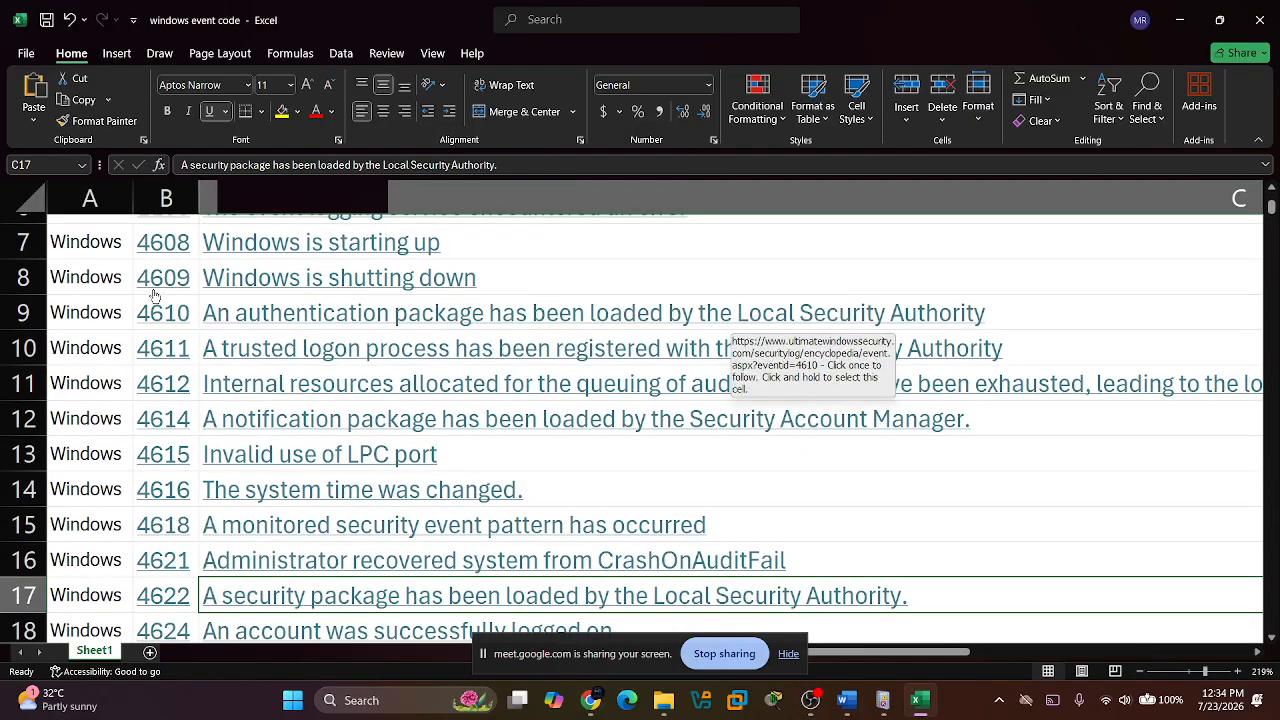
pyautogui.scroll(-8, 172, 358)
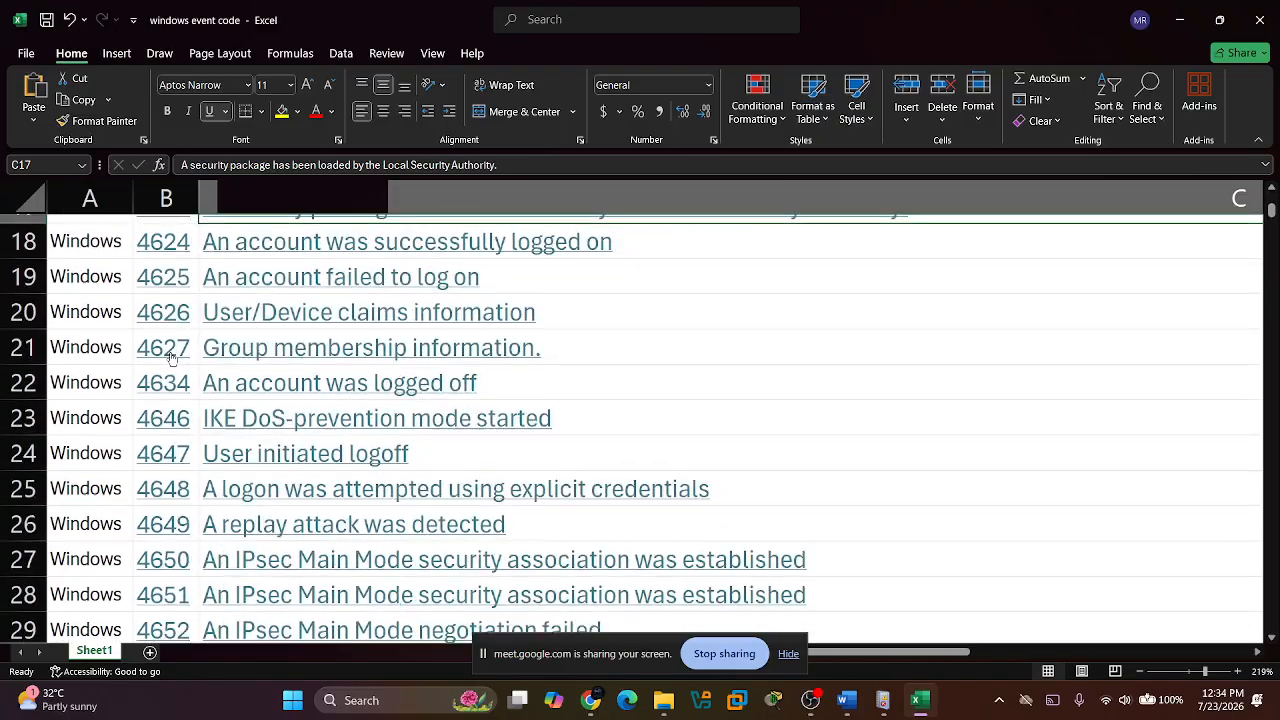
pyautogui.scroll(-6, 172, 358)
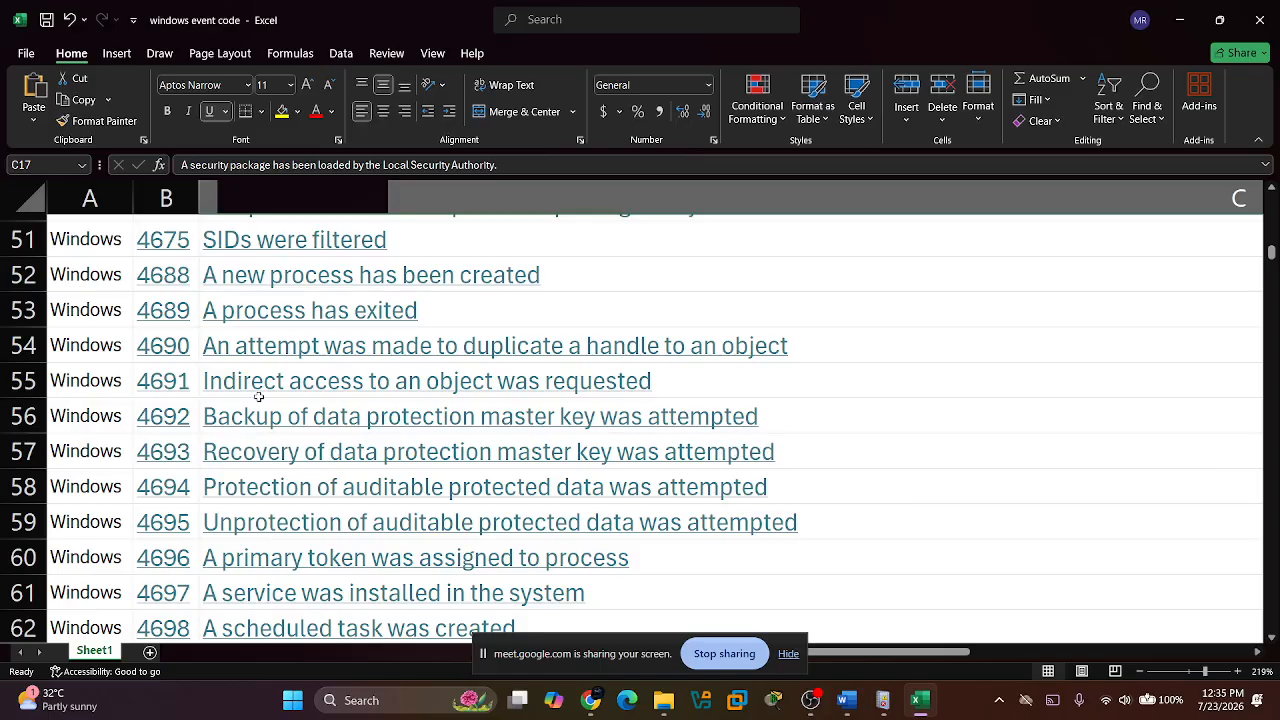
pyautogui.scroll(-1, 186, 502)
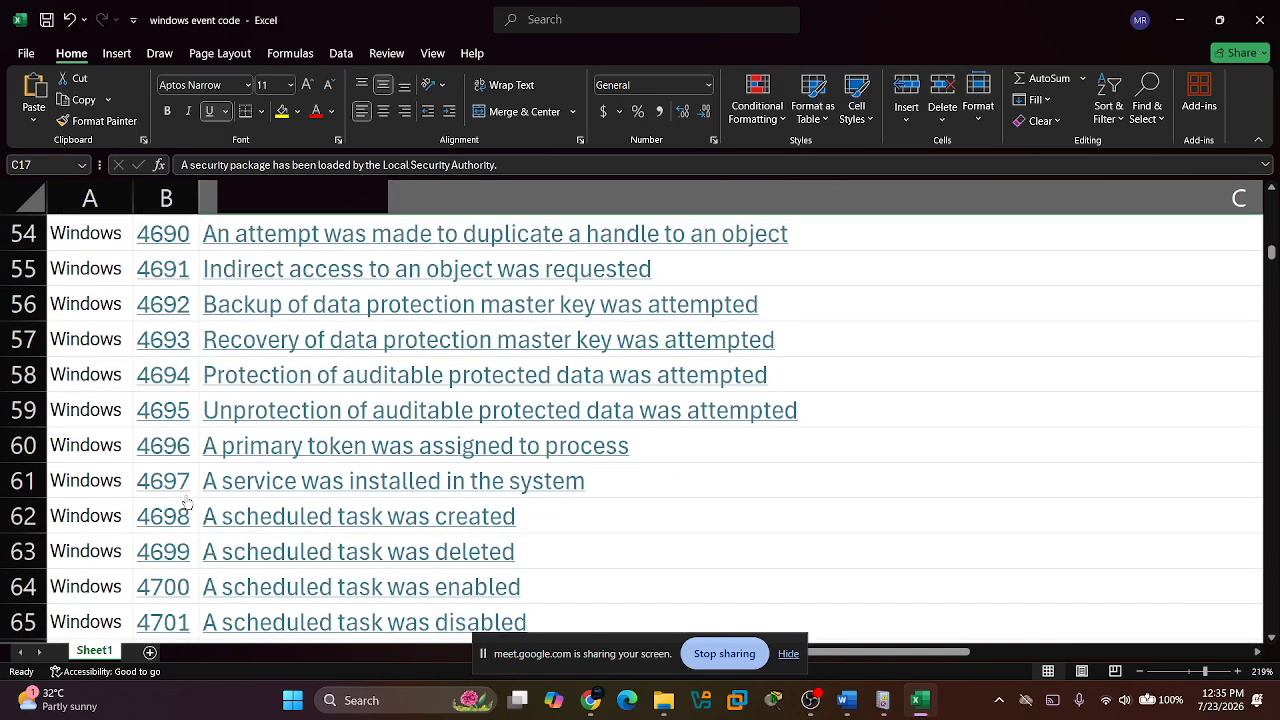
pyautogui.scroll(-1, 186, 502)
pyautogui.scroll(8, 186, 502)
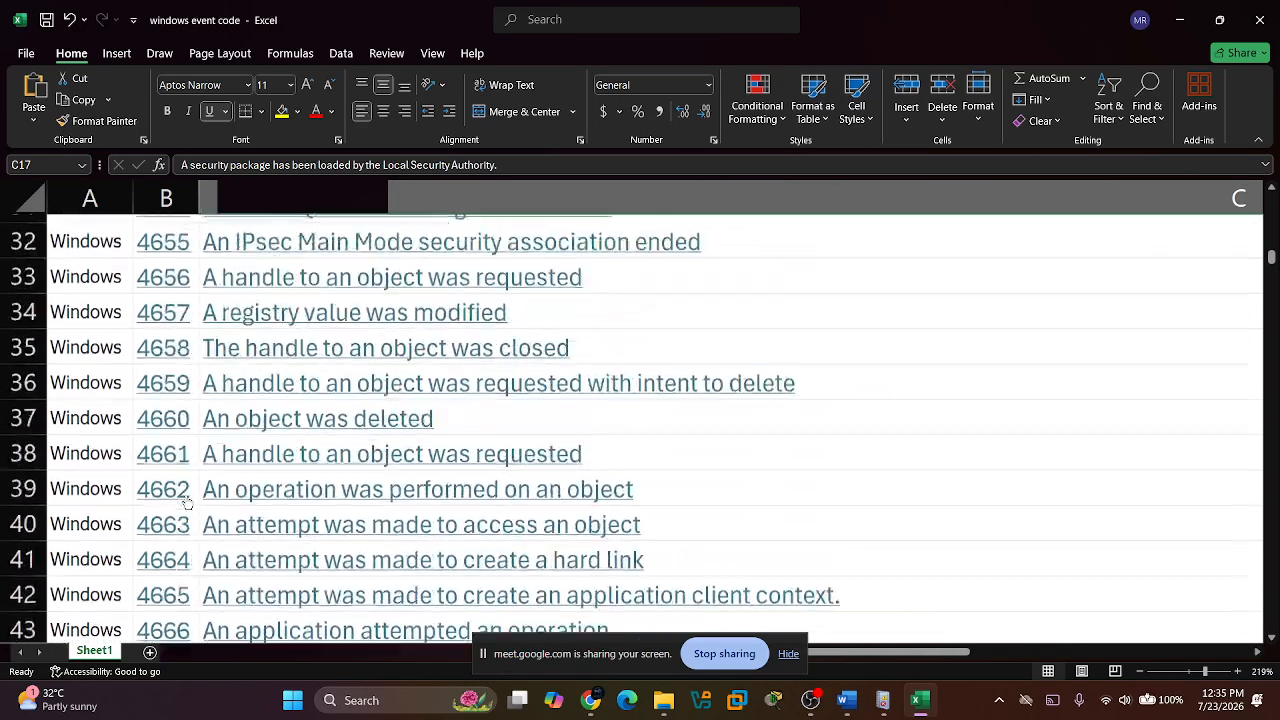
pyautogui.scroll(6, 186, 502)
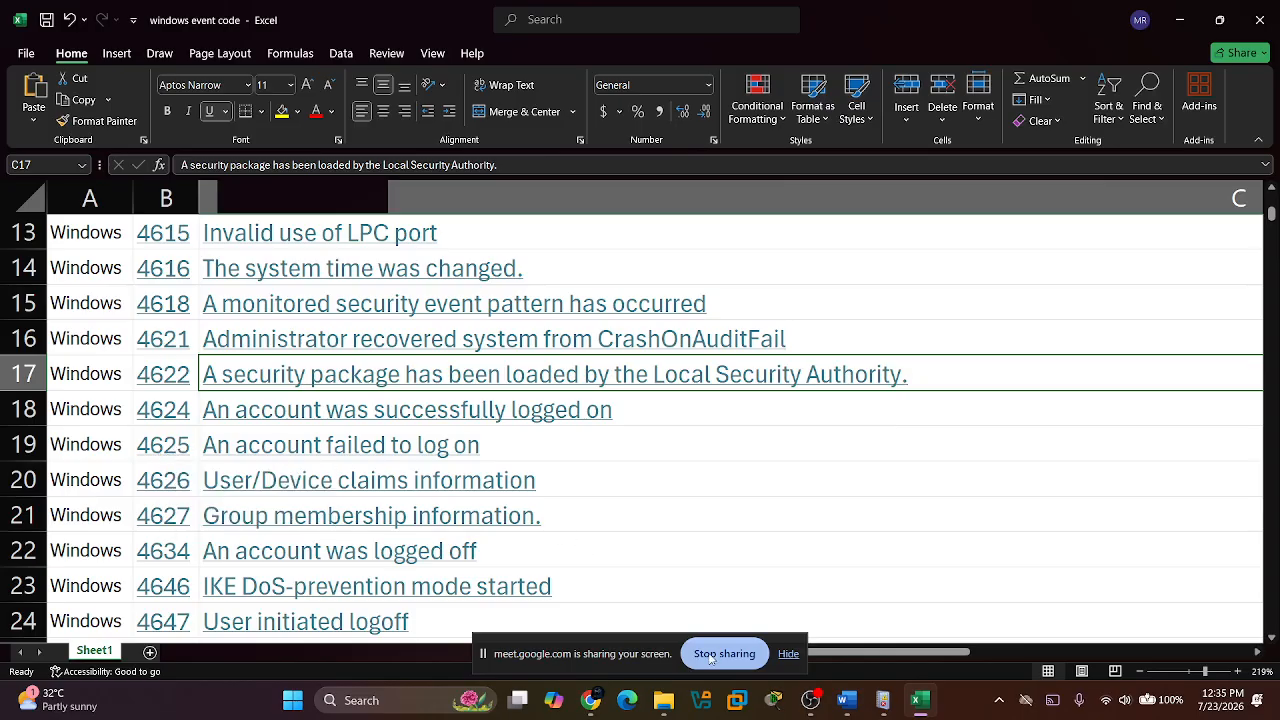
# Switch to Event Viewer and look through the event IDs in the Security log for logon events.
pyautogui.click(878, 708)
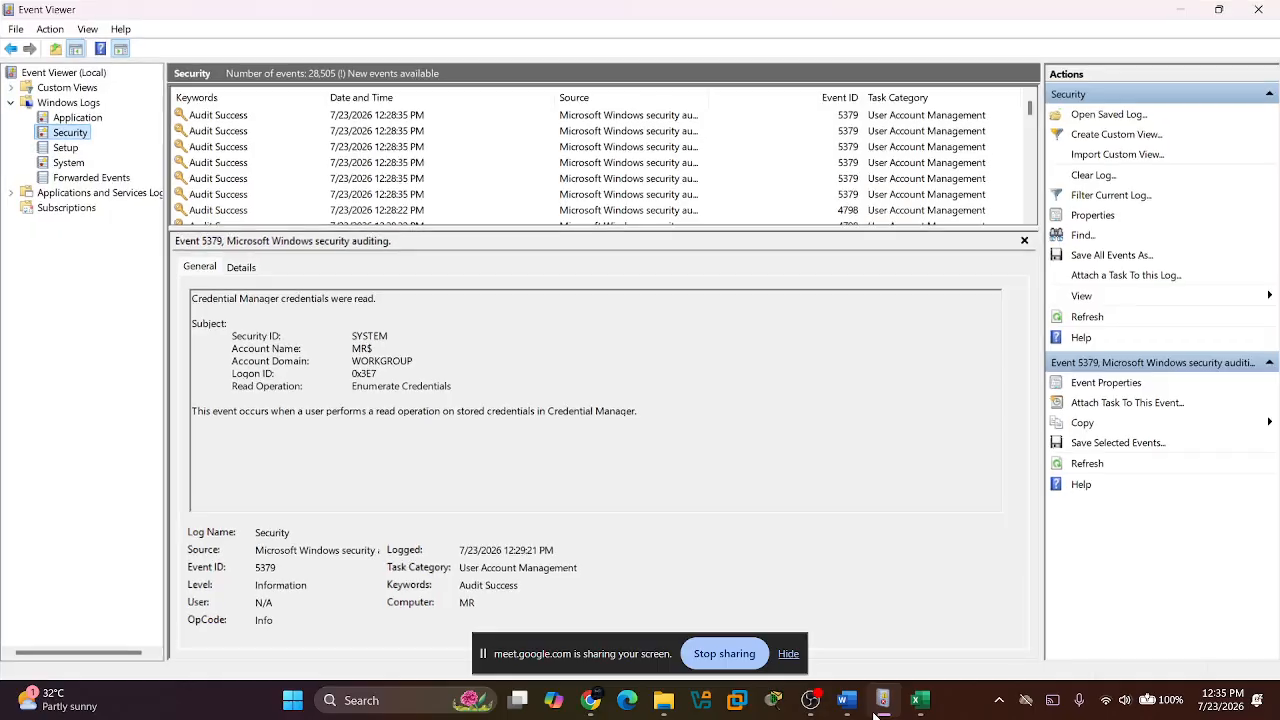
pyautogui.click(65, 133)
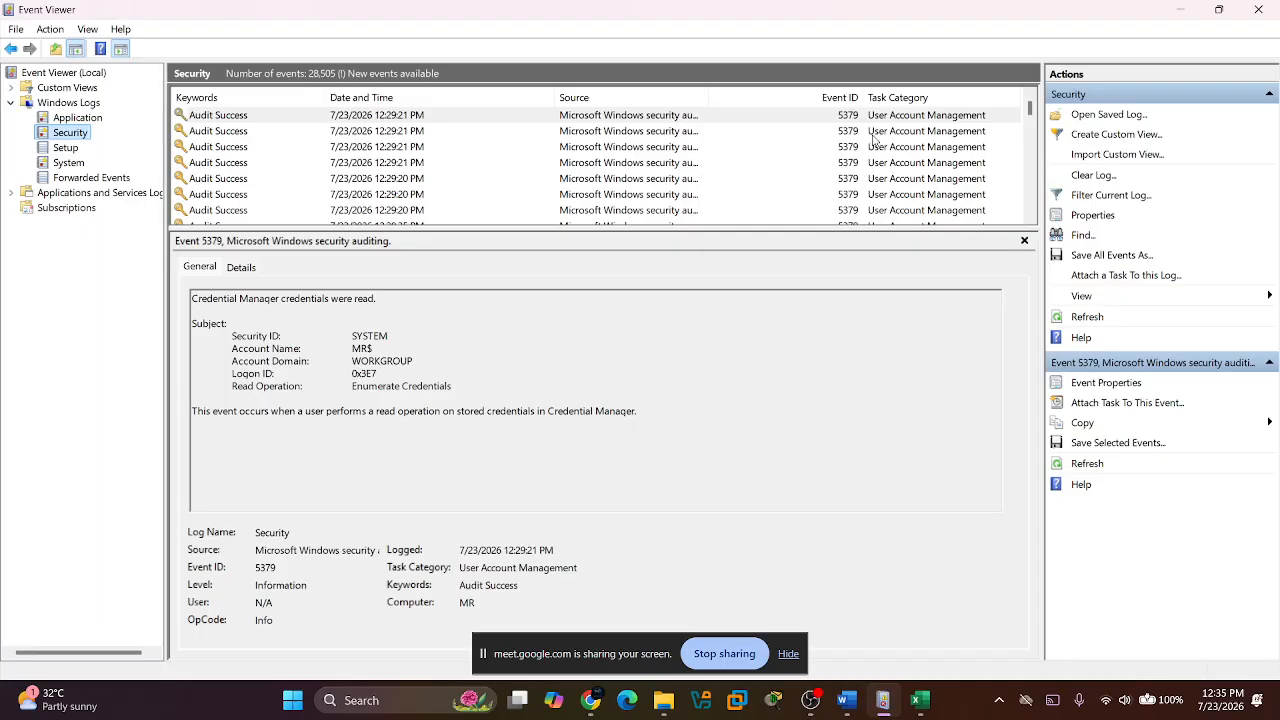
pyautogui.scroll(-2, 793, 150)
pyautogui.scroll(-3, 793, 150)
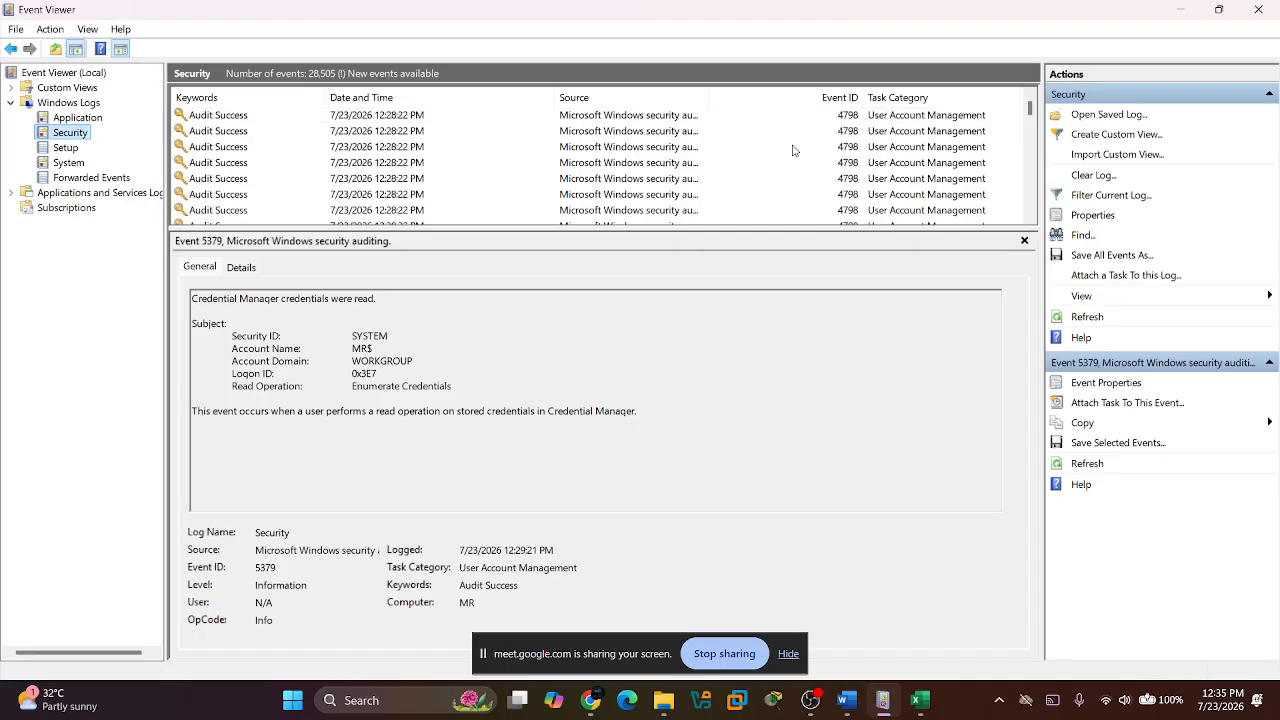
pyautogui.scroll(-3, 793, 150)
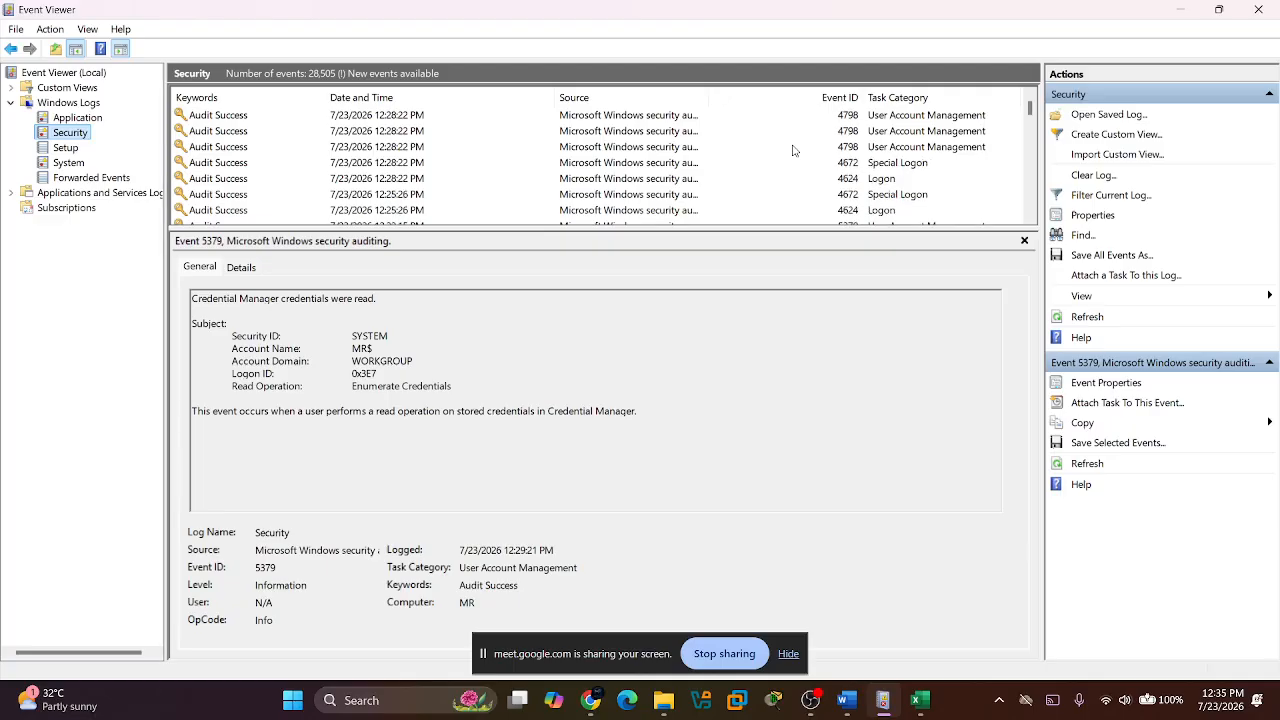
# View the details of the 12:25:26 PM logon event with ID 4624 in the Security log.
pyautogui.click(843, 212)
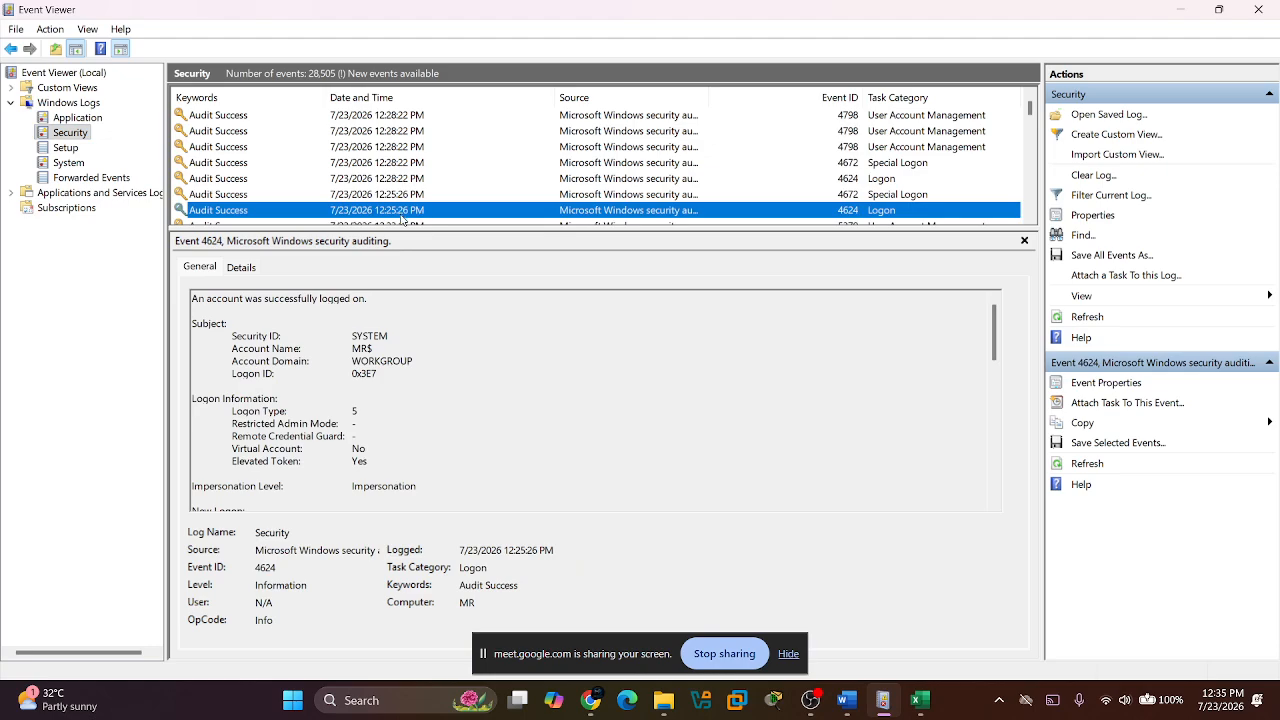
pyautogui.scroll(2, 523, 191)
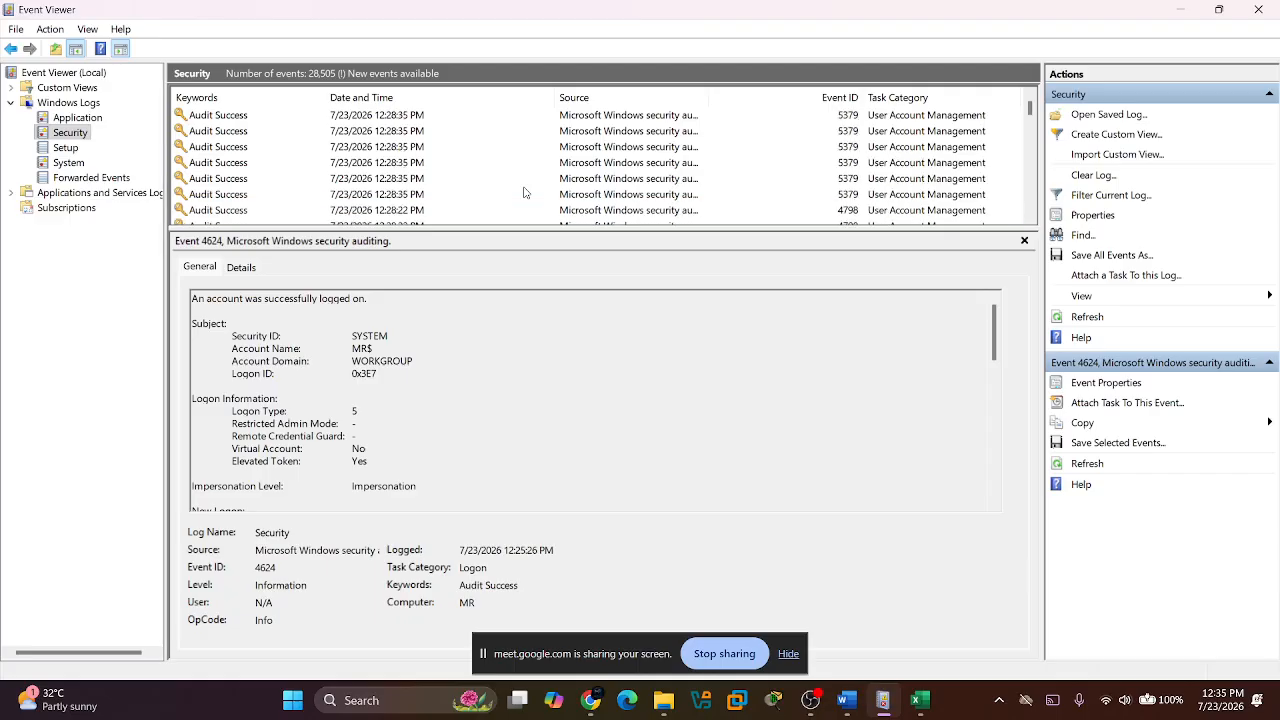
# Go to the desktop, lock the computer and unlock it again to generate new logon events.
pyautogui.press('super+d')
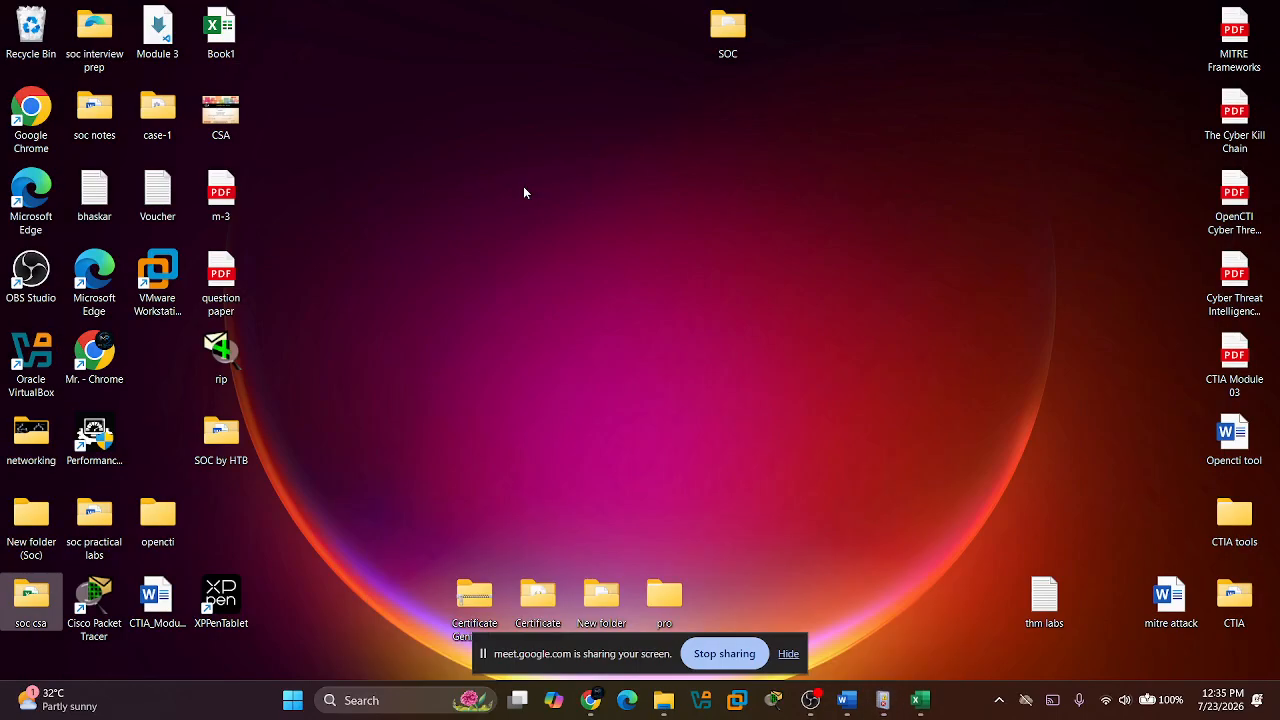
pyautogui.press('super+l')
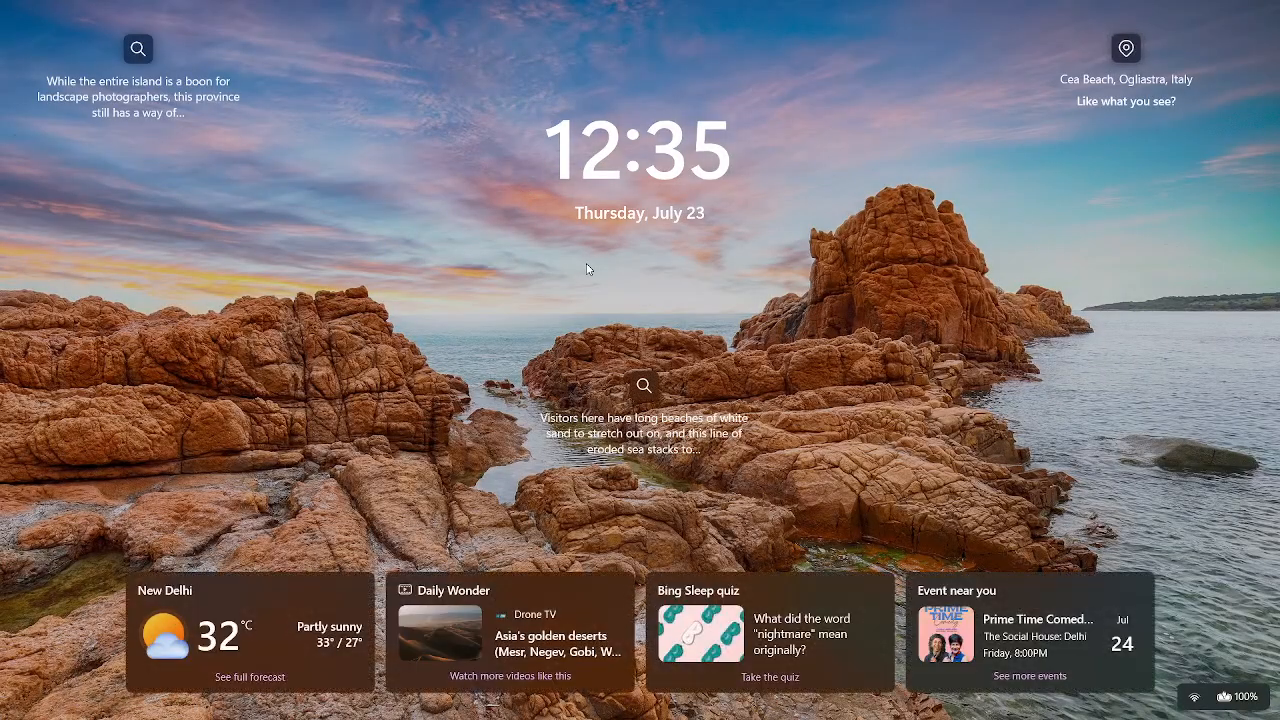
pyautogui.click(587, 269)
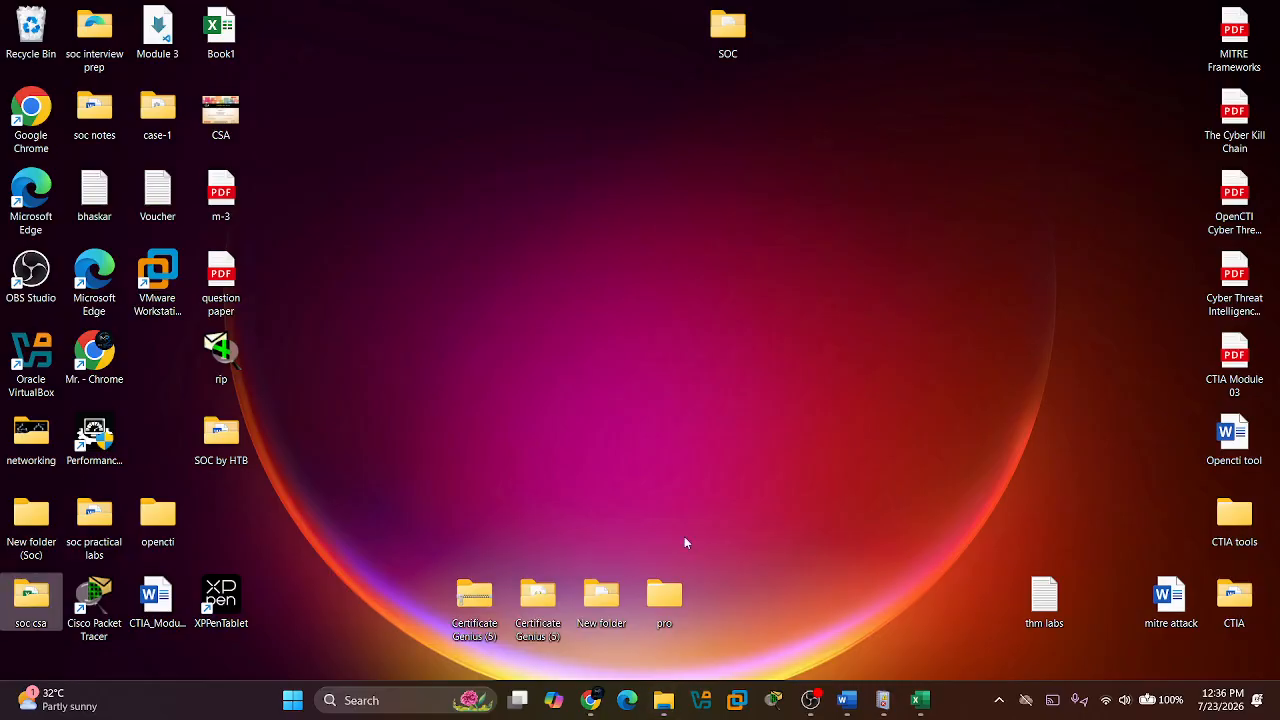
# Switch back to Event Viewer and reload the Security log so it lists the newest events.
pyautogui.click(883, 700)
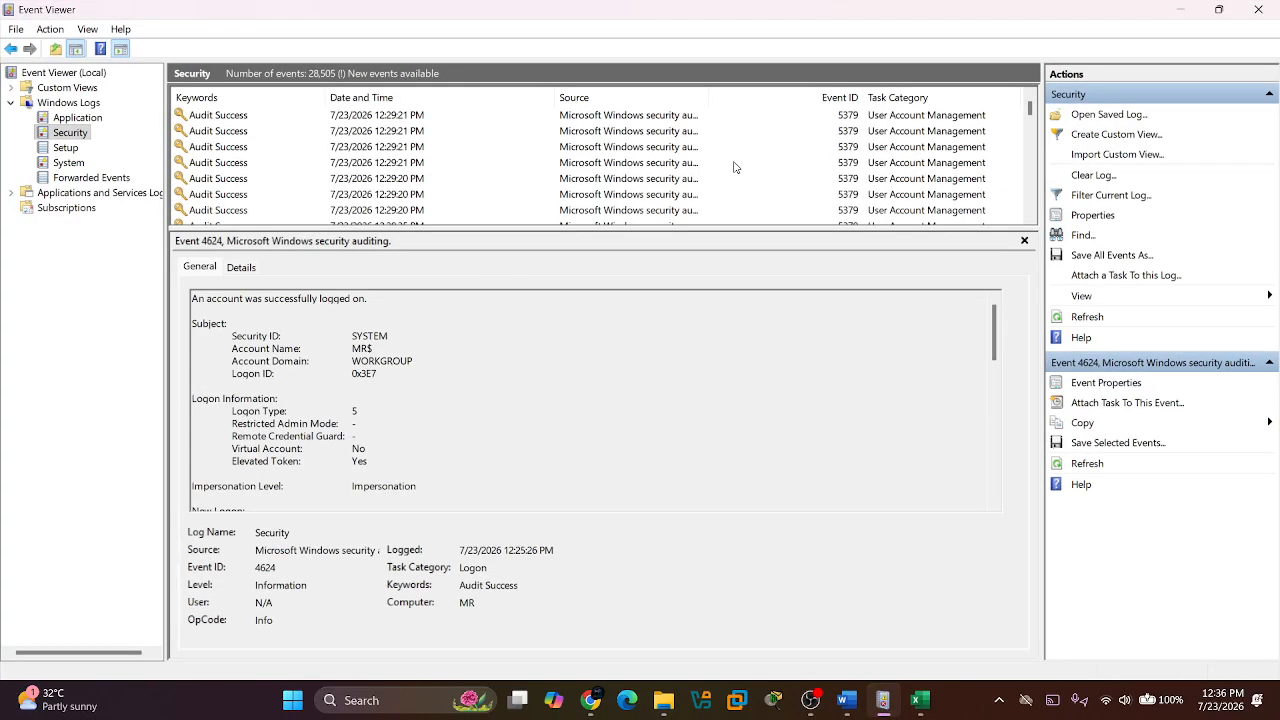
pyautogui.scroll(-5, 734, 167)
pyautogui.scroll(-1, 734, 167)
pyautogui.click(1030, 92)
pyautogui.click(1030, 92)
pyautogui.click(66, 149)
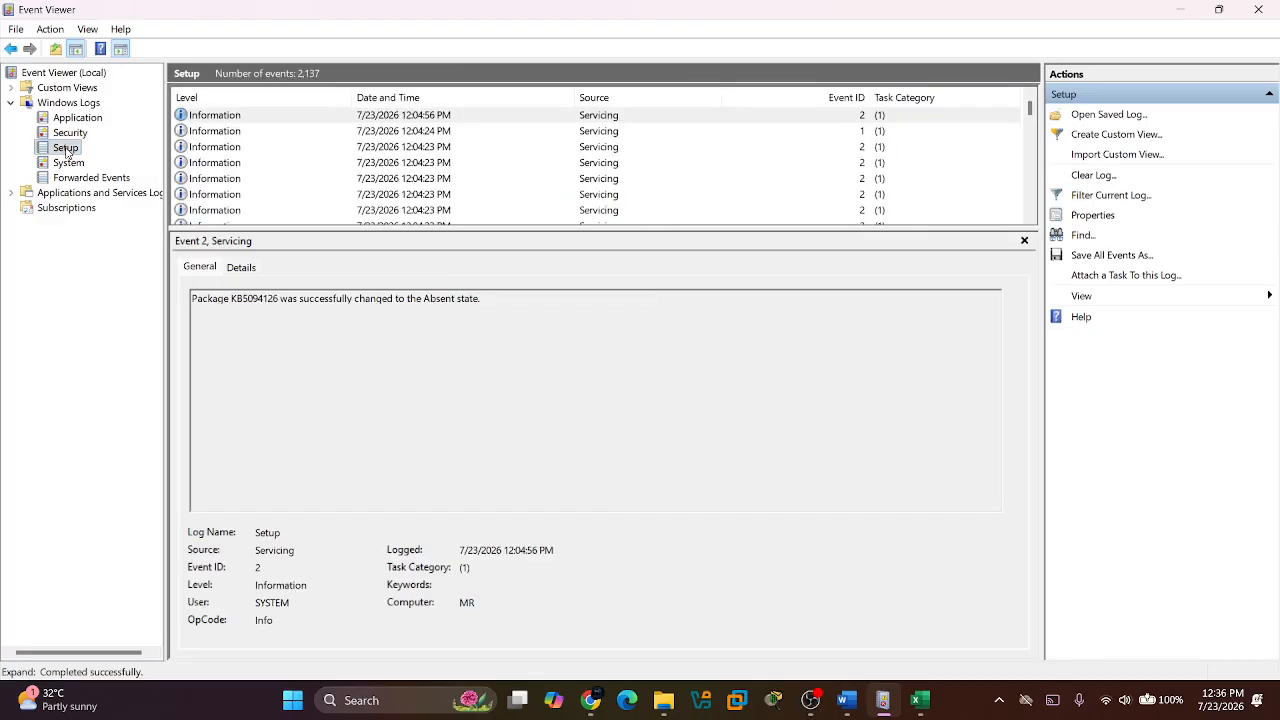
pyautogui.click(70, 133)
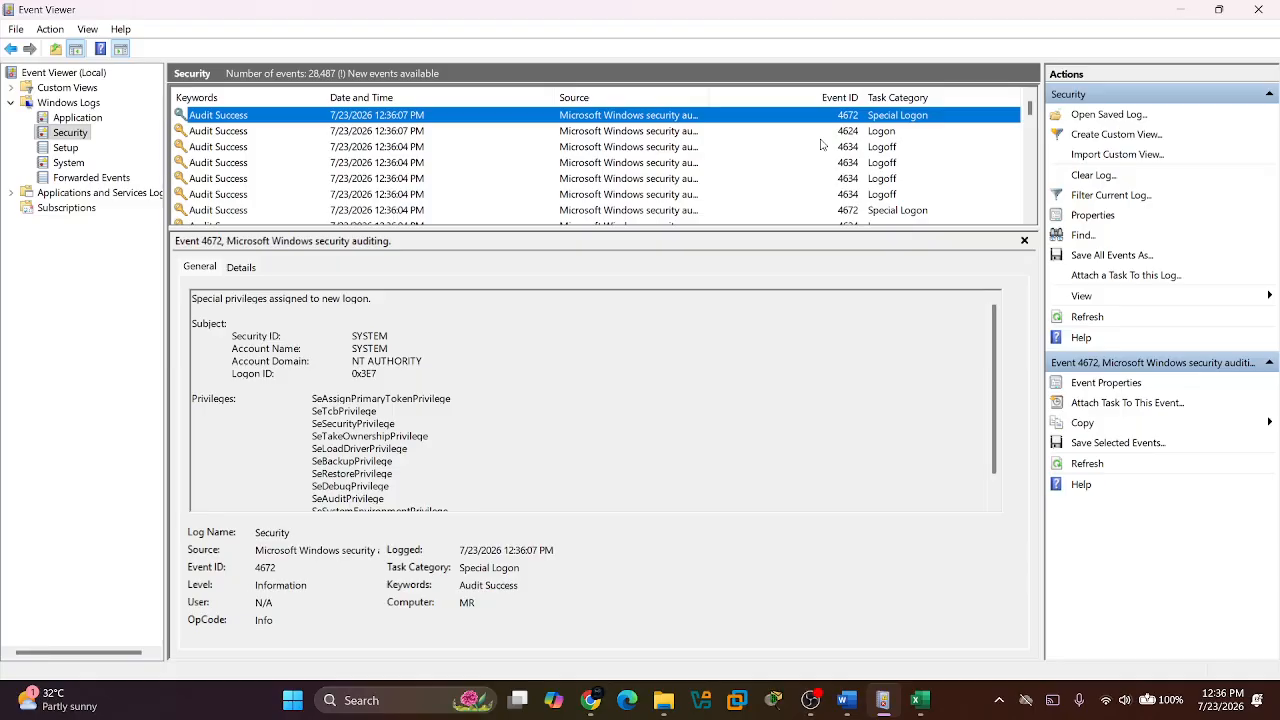
# Inspect the newest 4624 Logon and 4672 Special Logon events, and look through the older Security log entries.
pyautogui.click(820, 130)
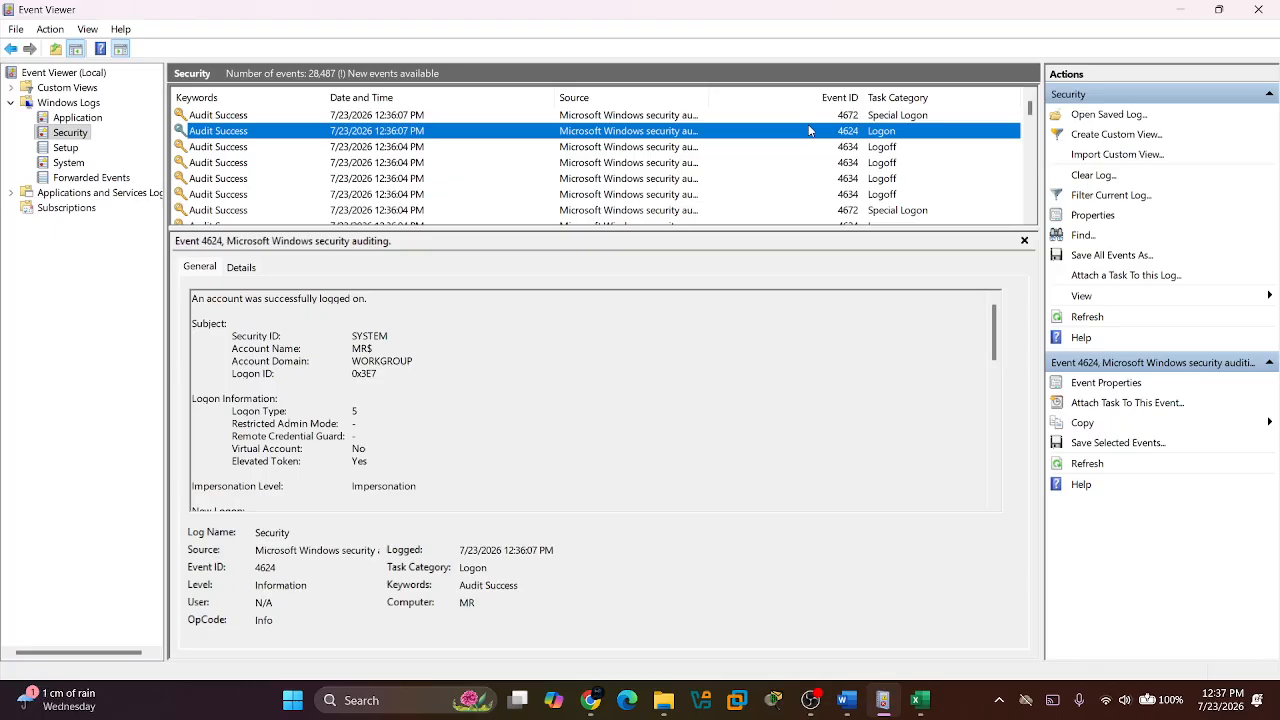
pyautogui.click(745, 119)
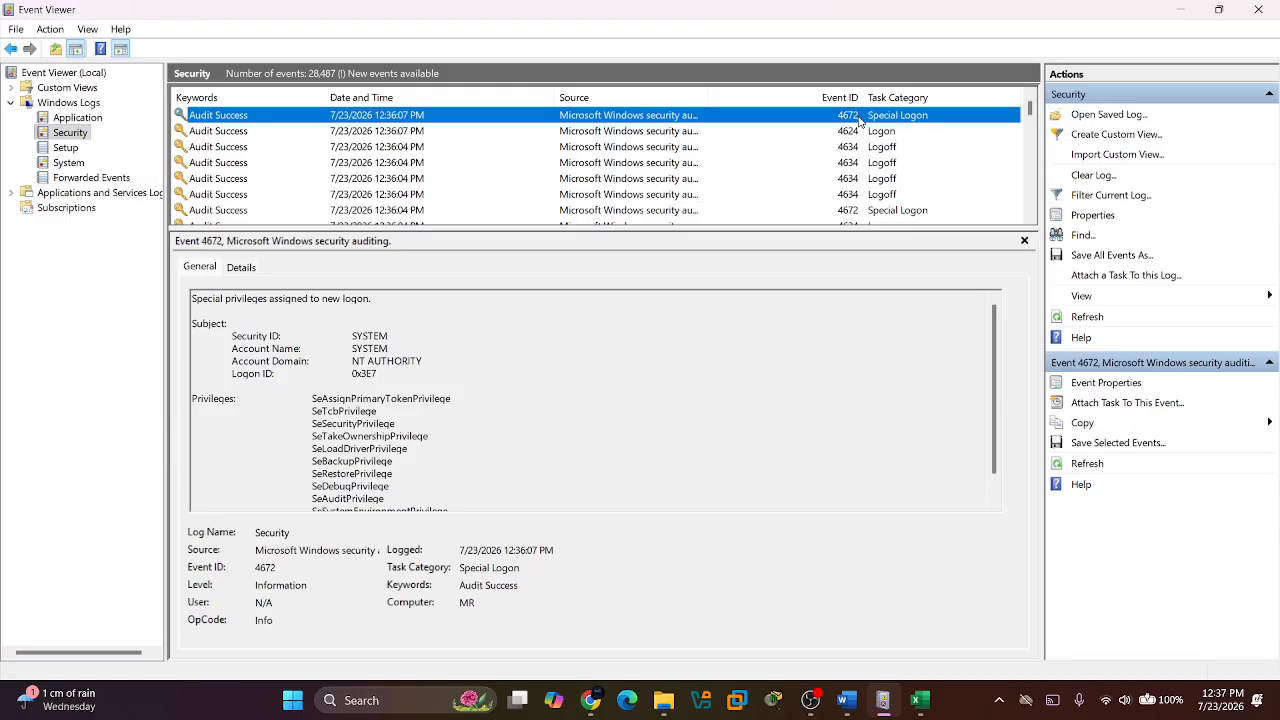
pyautogui.scroll(-3, 770, 160)
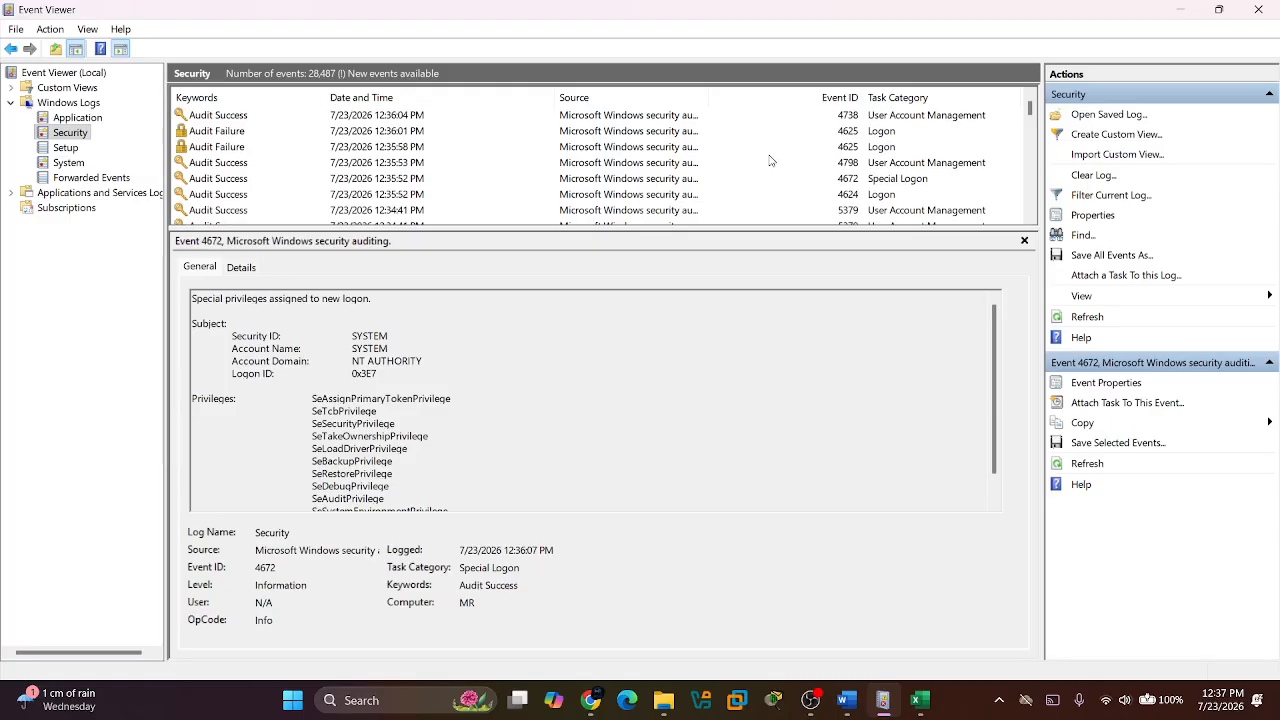
pyautogui.scroll(-1, 770, 160)
pyautogui.scroll(-1, 770, 160)
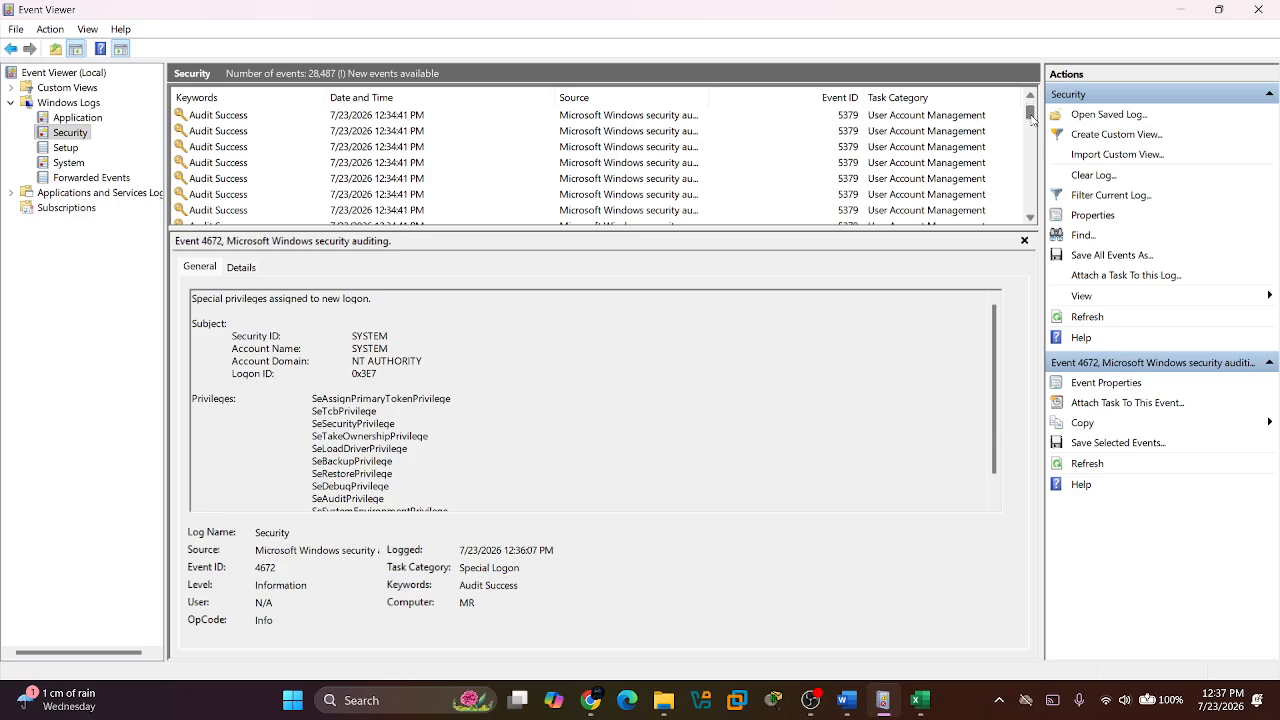
pyautogui.moveTo(1031, 119); pyautogui.dragTo(1032, 136)
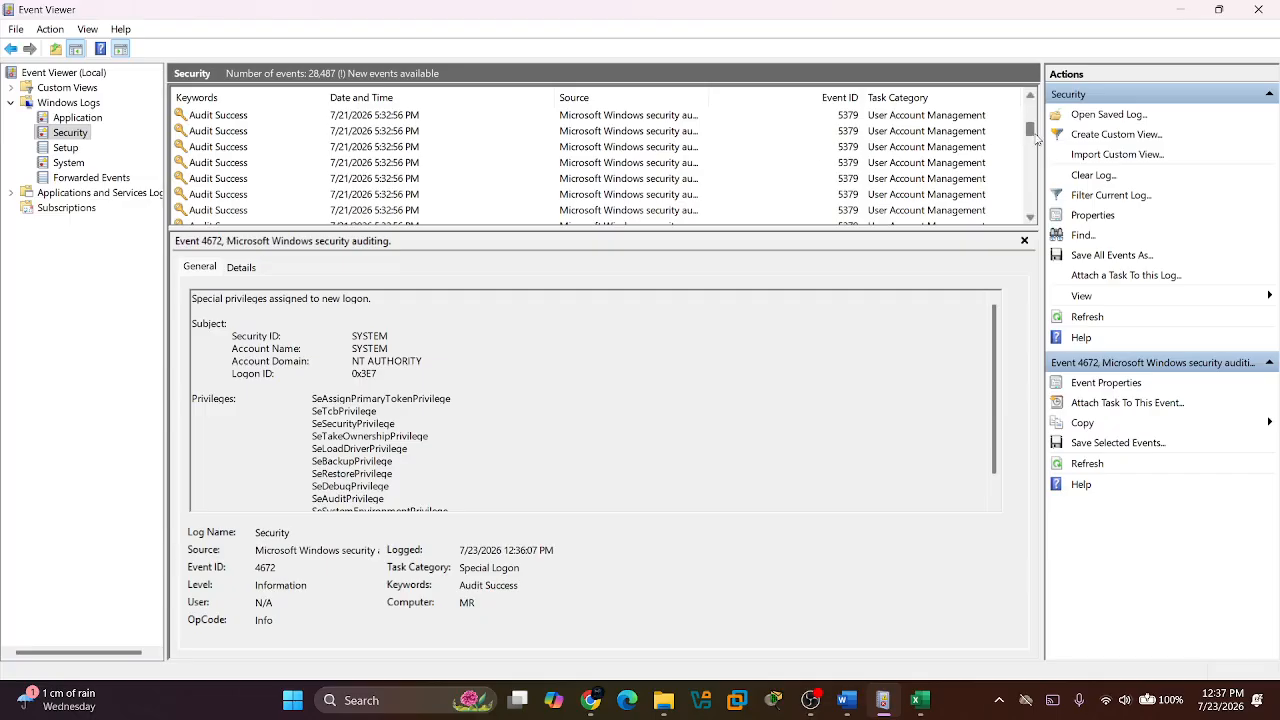
pyautogui.moveTo(1032, 133); pyautogui.dragTo(1033, 116)
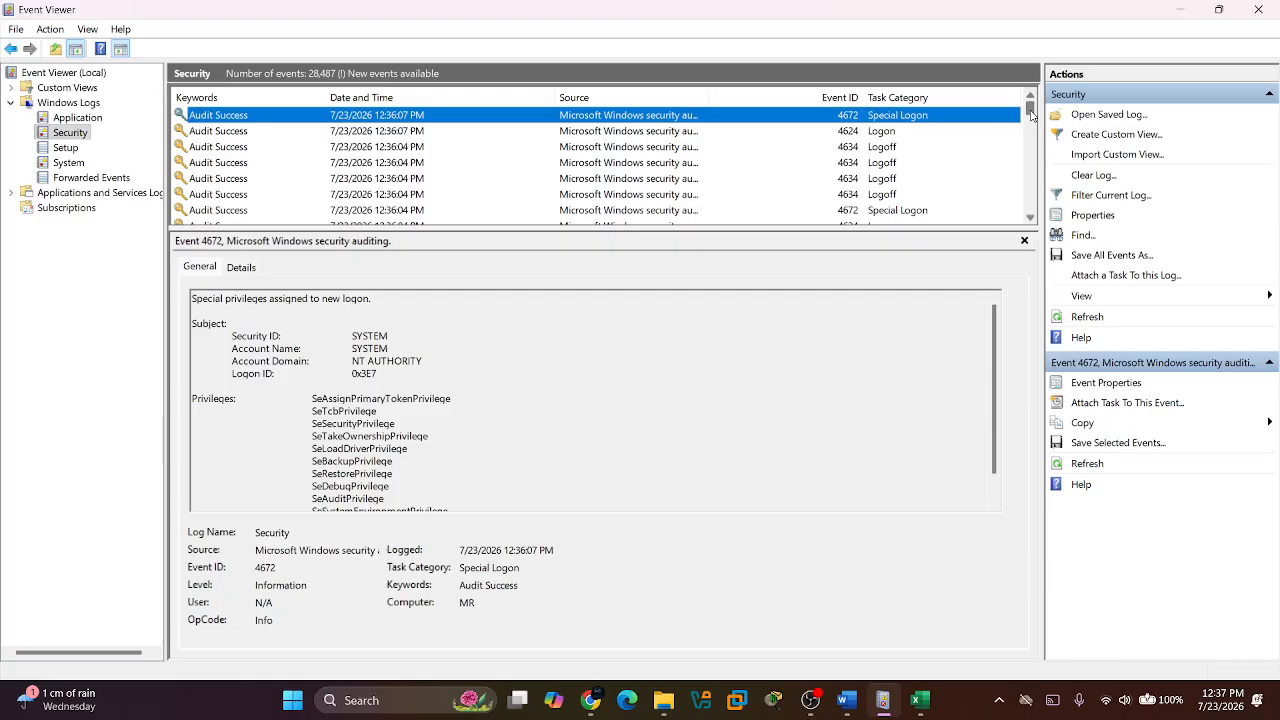
pyautogui.scroll(-3, 622, 207)
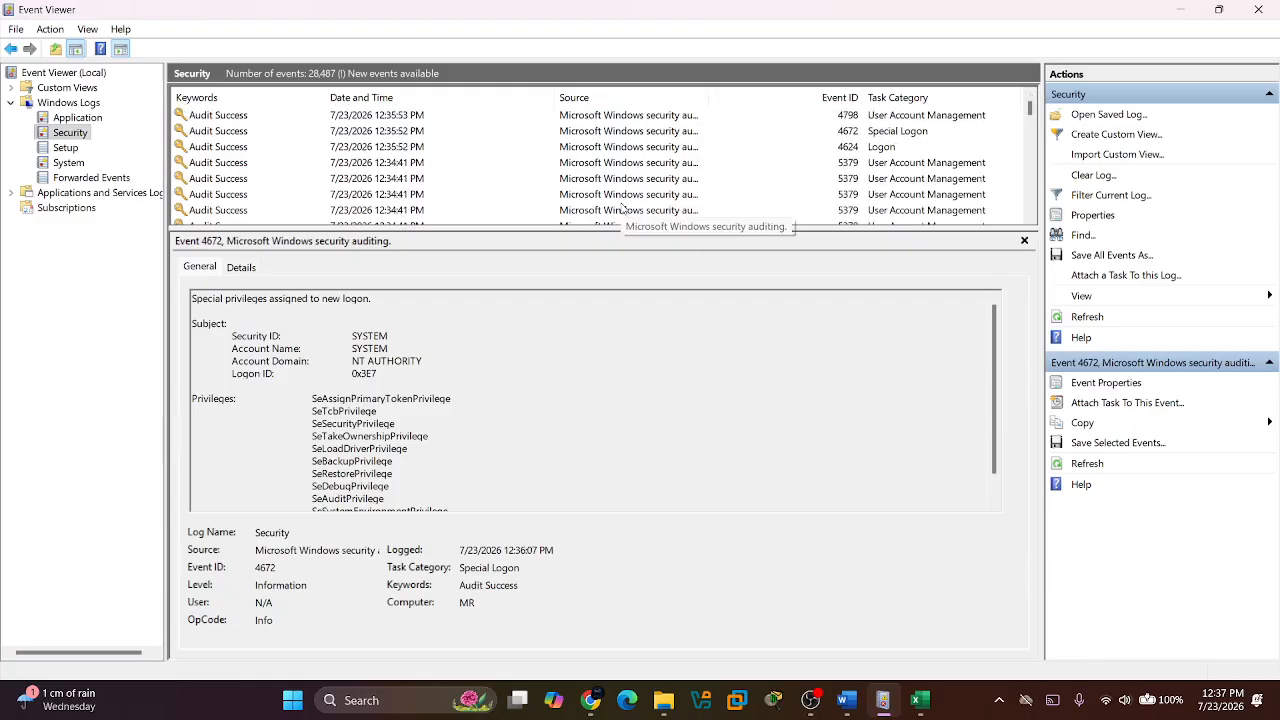
pyautogui.scroll(-5, 622, 207)
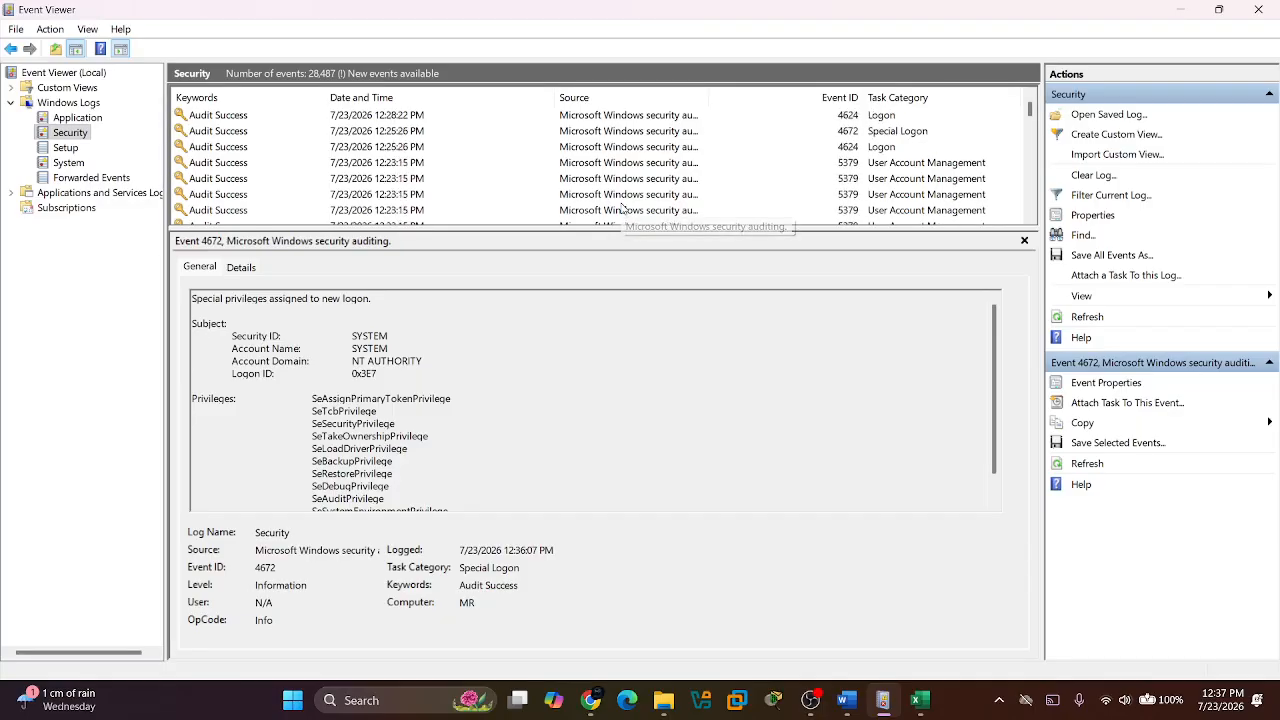
pyautogui.scroll(-2, 622, 207)
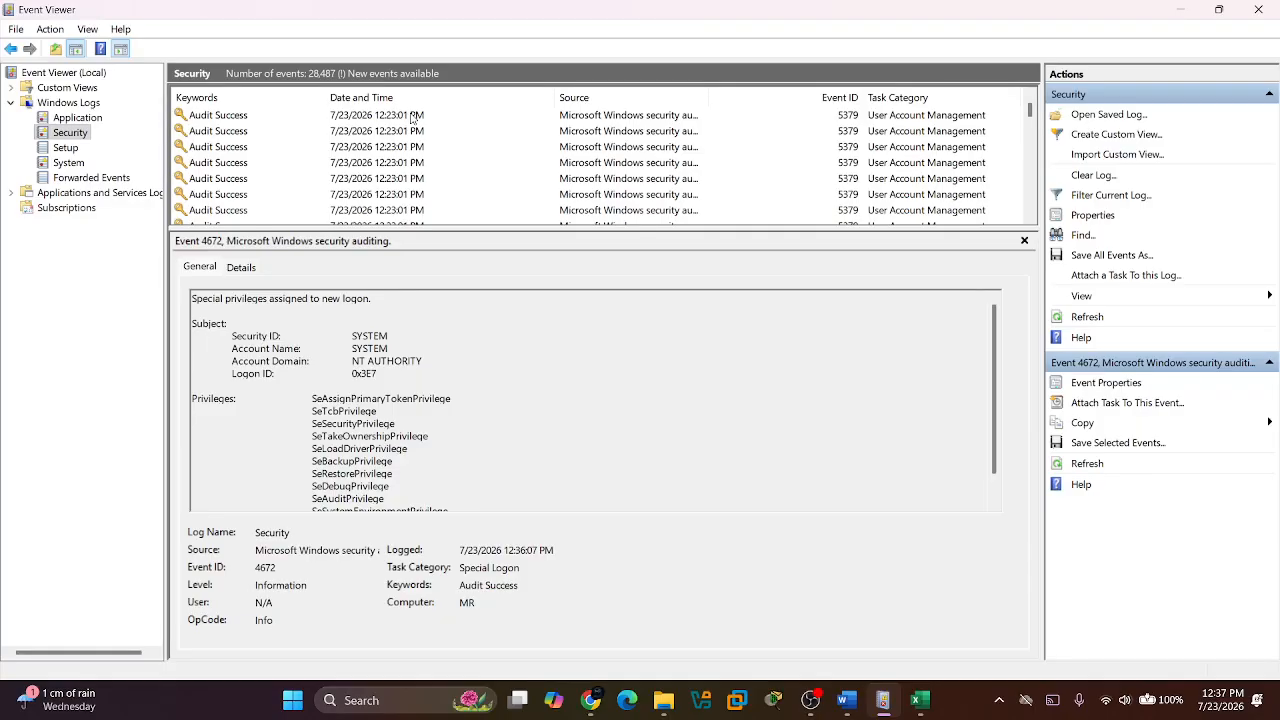
pyautogui.scroll(-3, 413, 117)
# Minimize Event Viewer, switch to Chrome and launch Splunk Enterprise.
pyautogui.click(1179, 9)
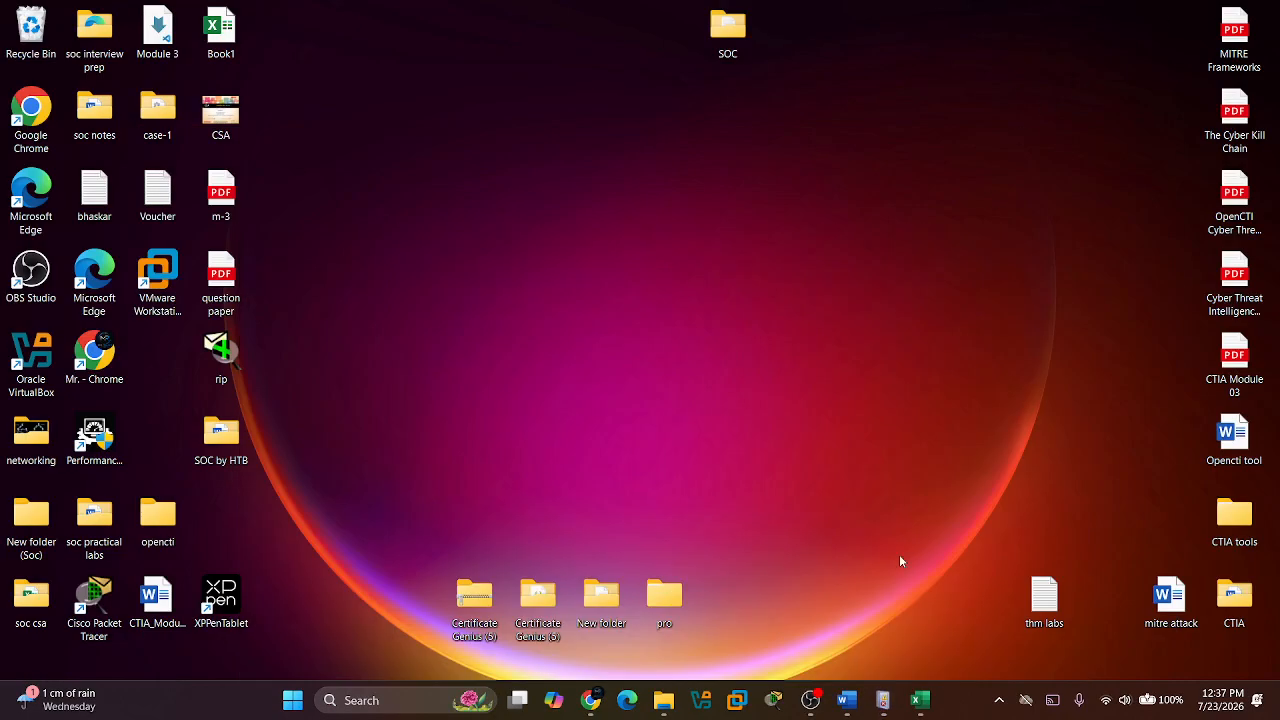
pyautogui.click(591, 700)
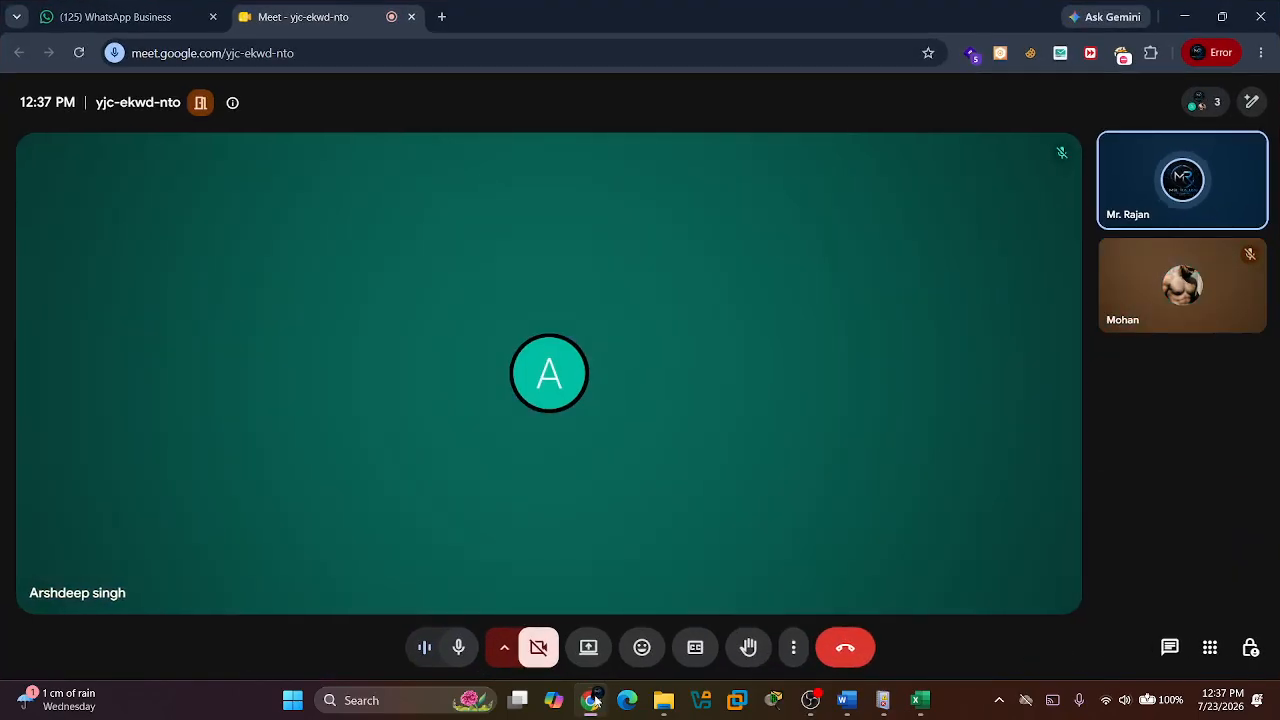
pyautogui.press('super')
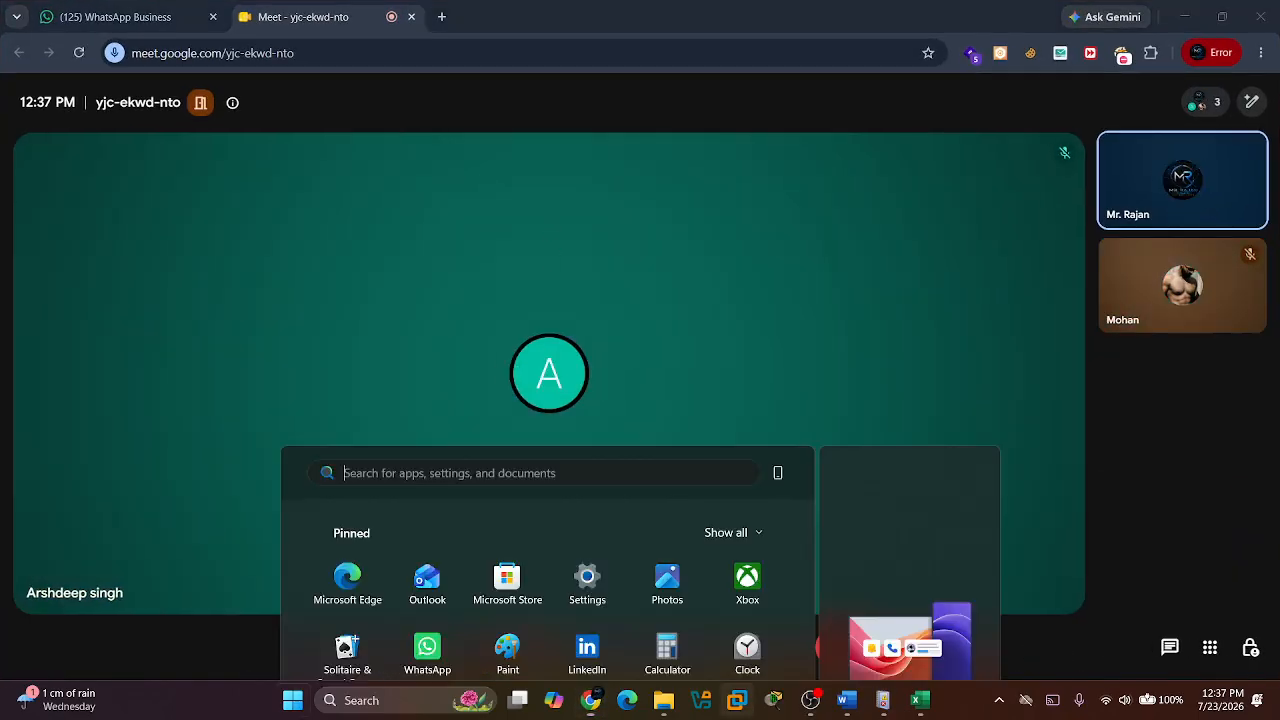
pyautogui.write('splunk')
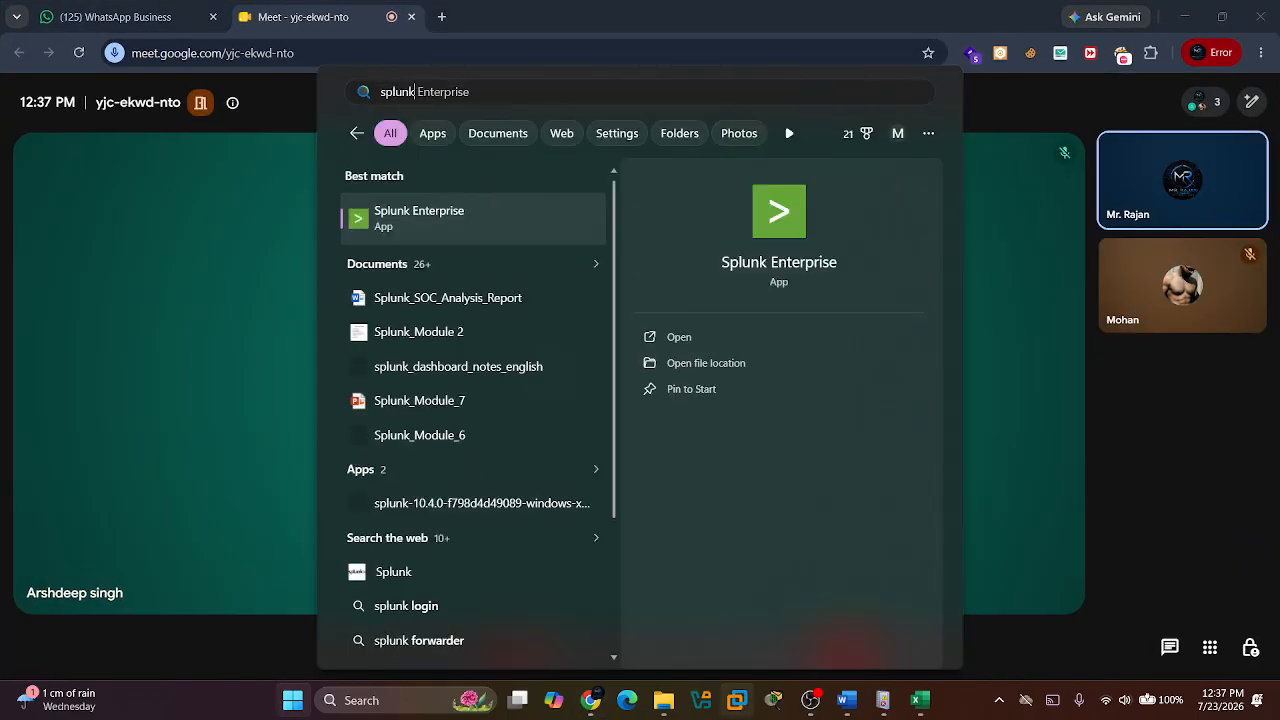
pyautogui.press('Return')
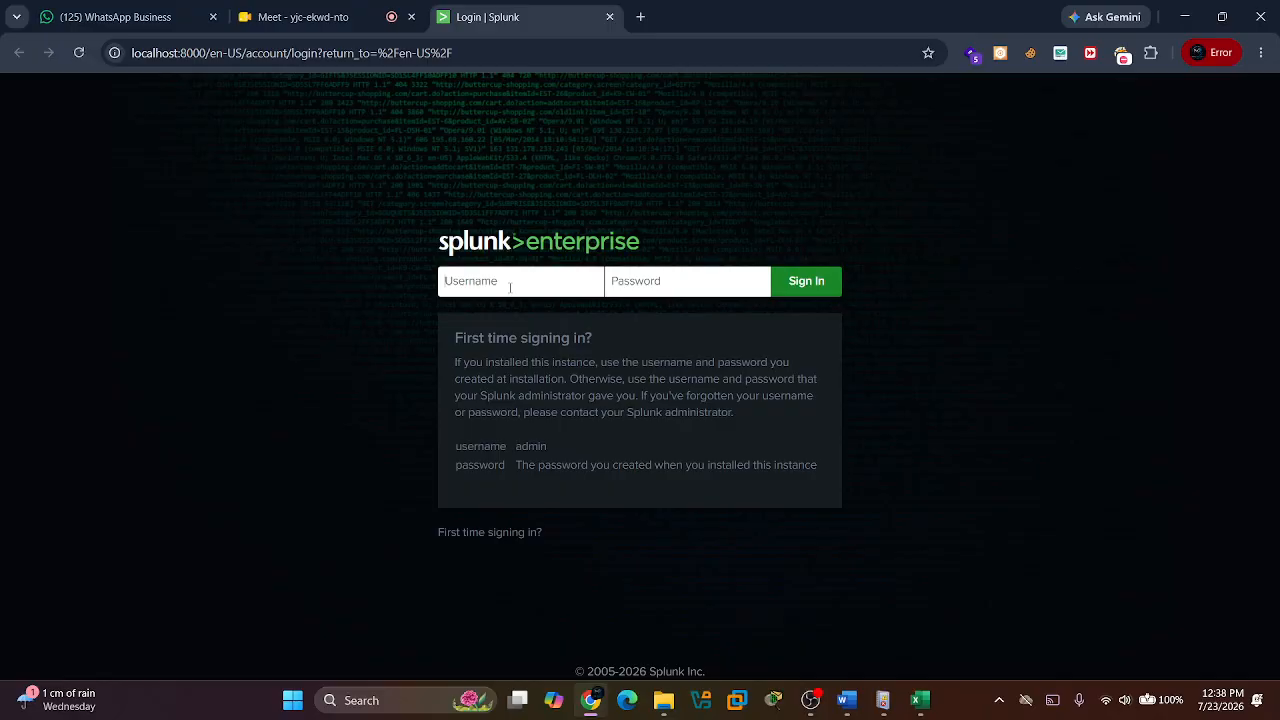
# Sign in to Splunk Enterprise with the account username and password.
pyautogui.write('rajan•')
pyautogui.press('Return')
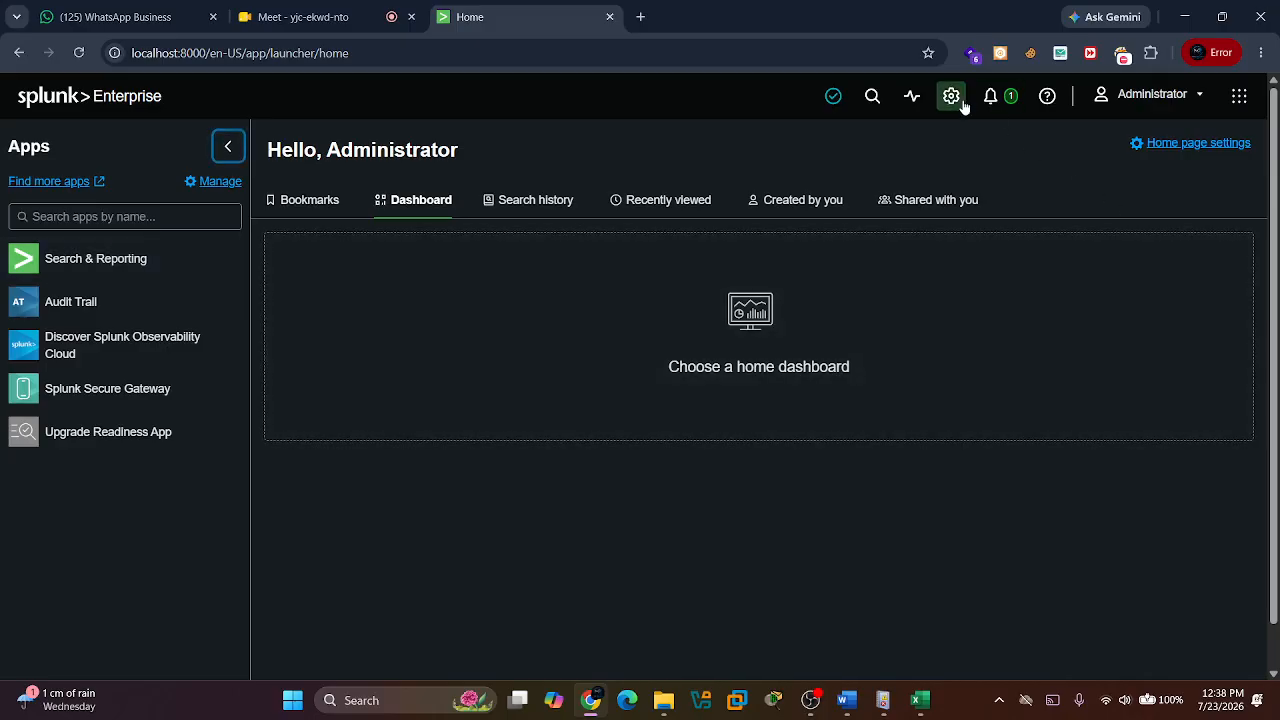
# Start adding a monitored data input for Local Event Logs and select the Security log as its source.
pyautogui.click(951, 96)
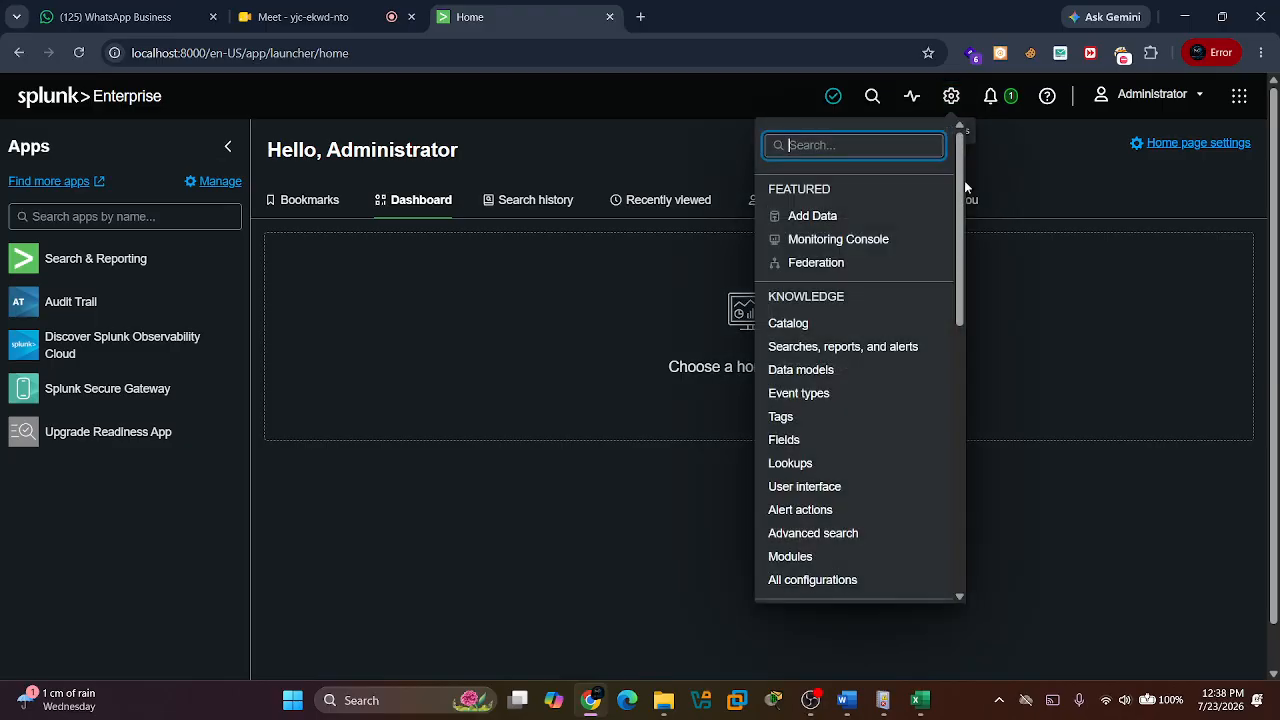
pyautogui.click(825, 224)
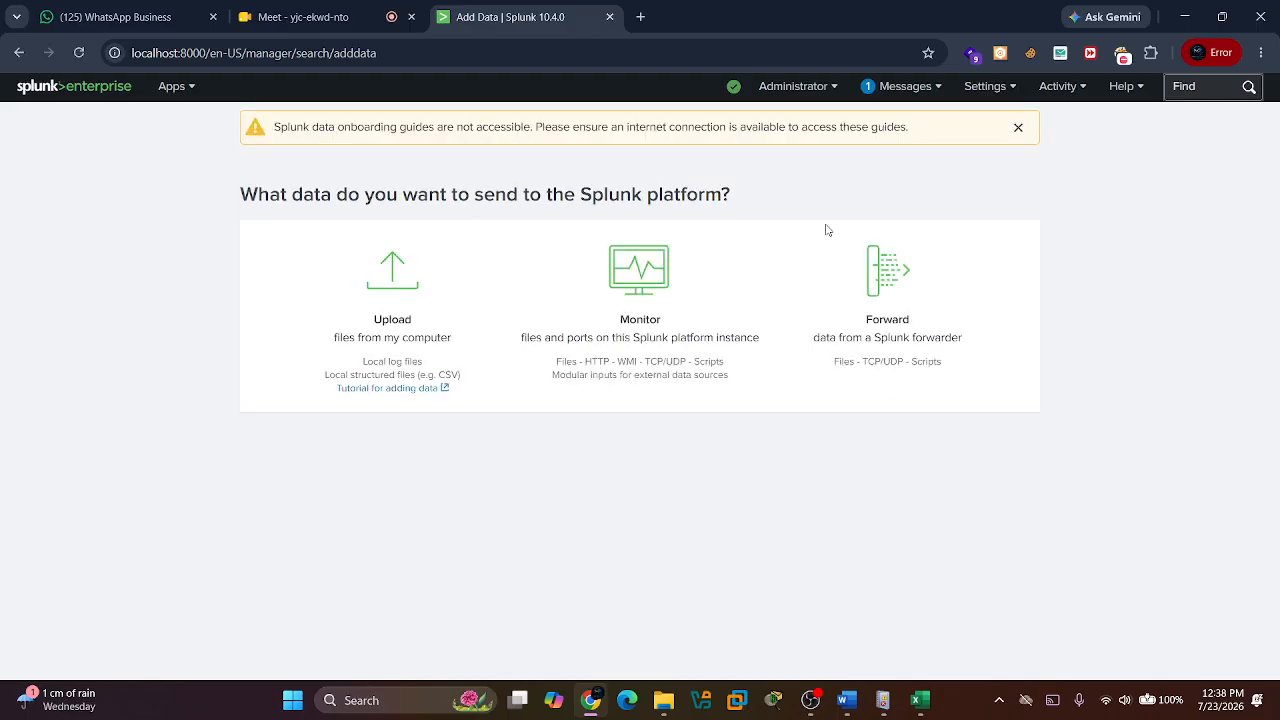
pyautogui.click(660, 300)
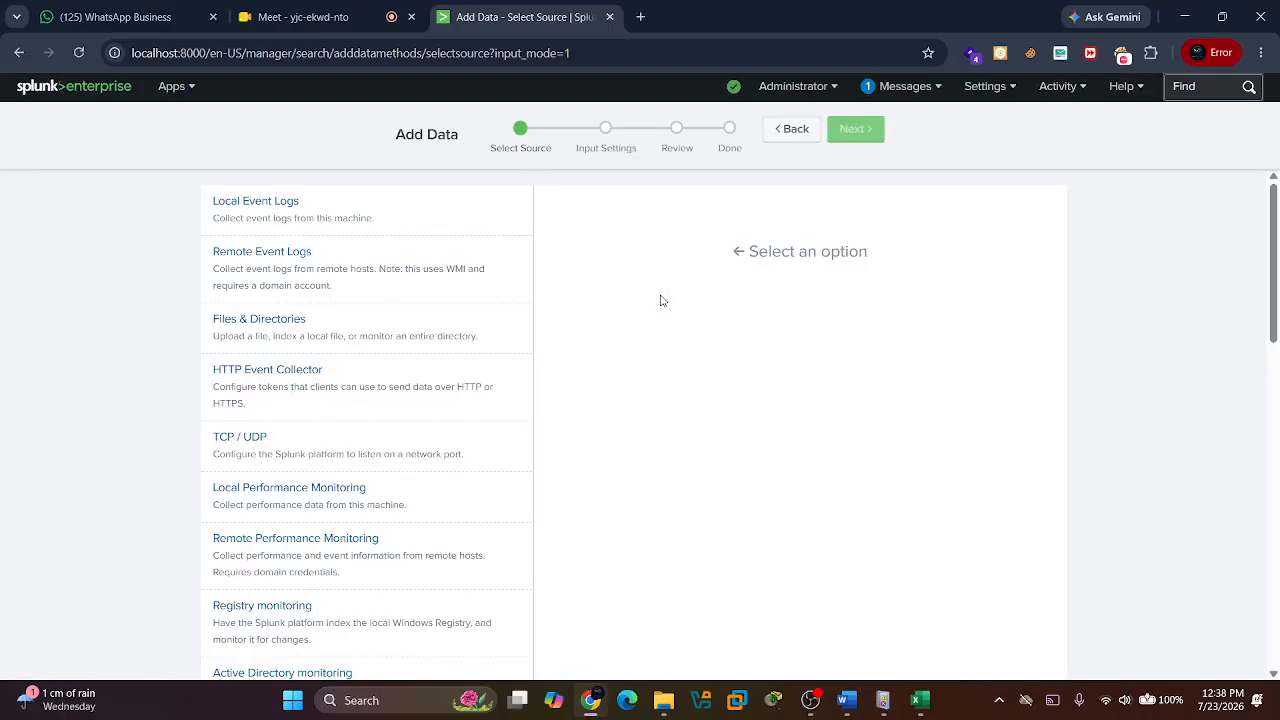
pyautogui.click(370, 217)
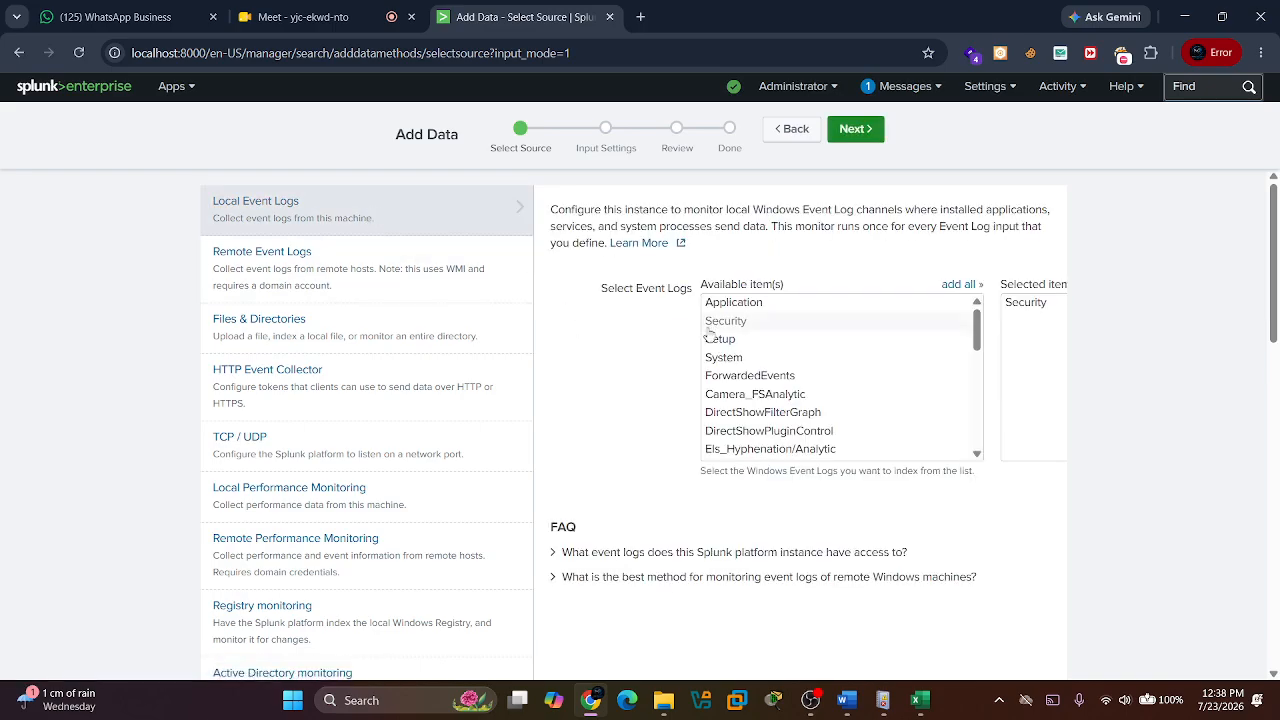
pyautogui.click(738, 323)
pyautogui.click(739, 322)
# Create the Security log input with host MR and the default index, and start searching its data.
pyautogui.click(856, 130)
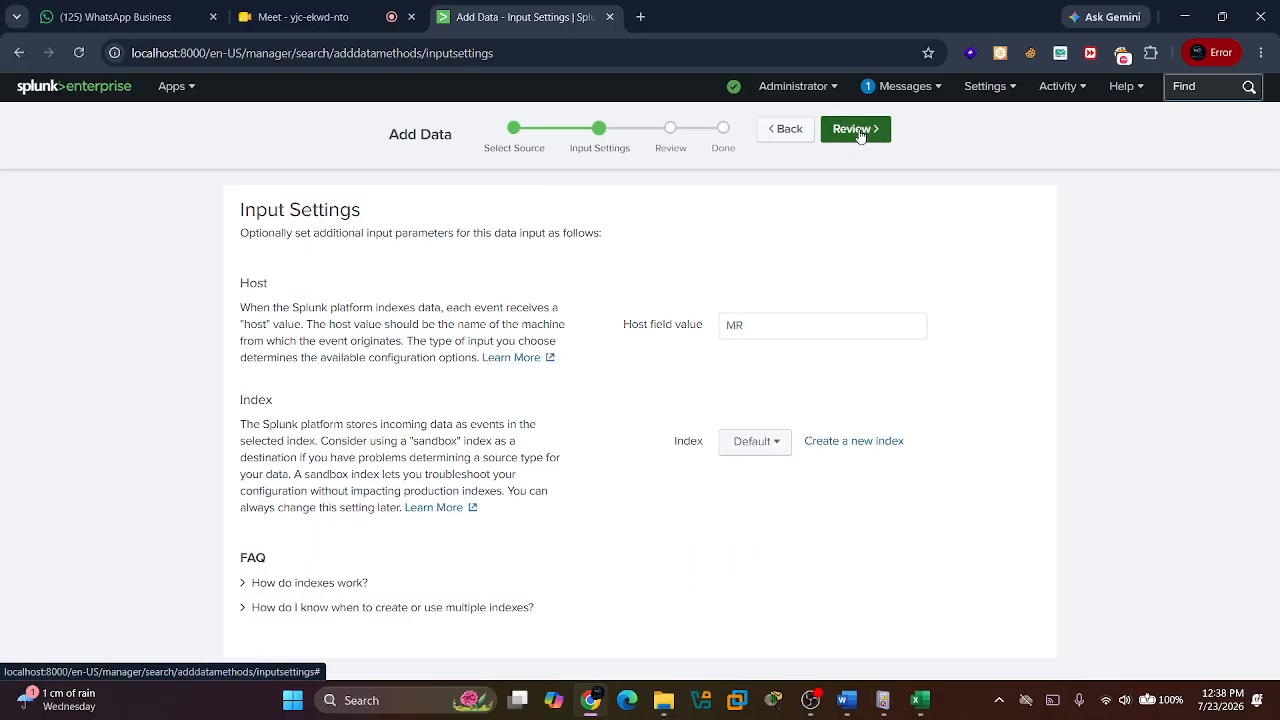
pyautogui.click(858, 131)
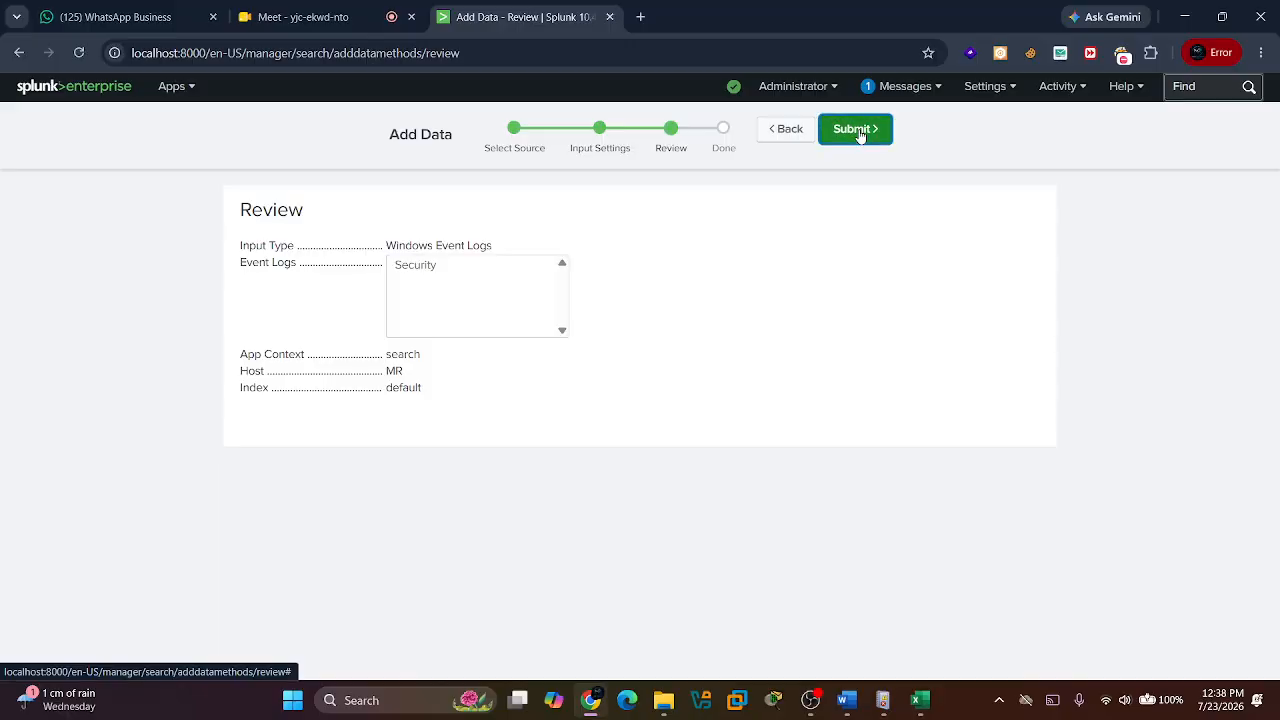
pyautogui.click(859, 134)
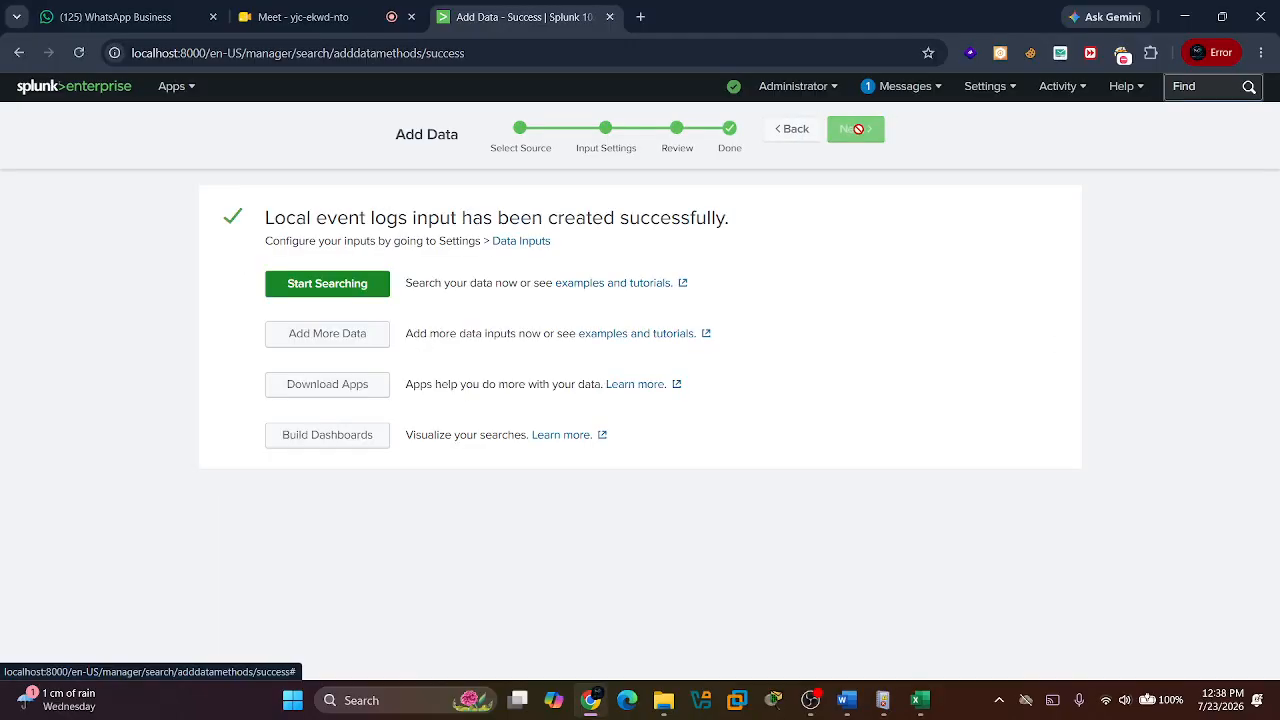
pyautogui.click(353, 287)
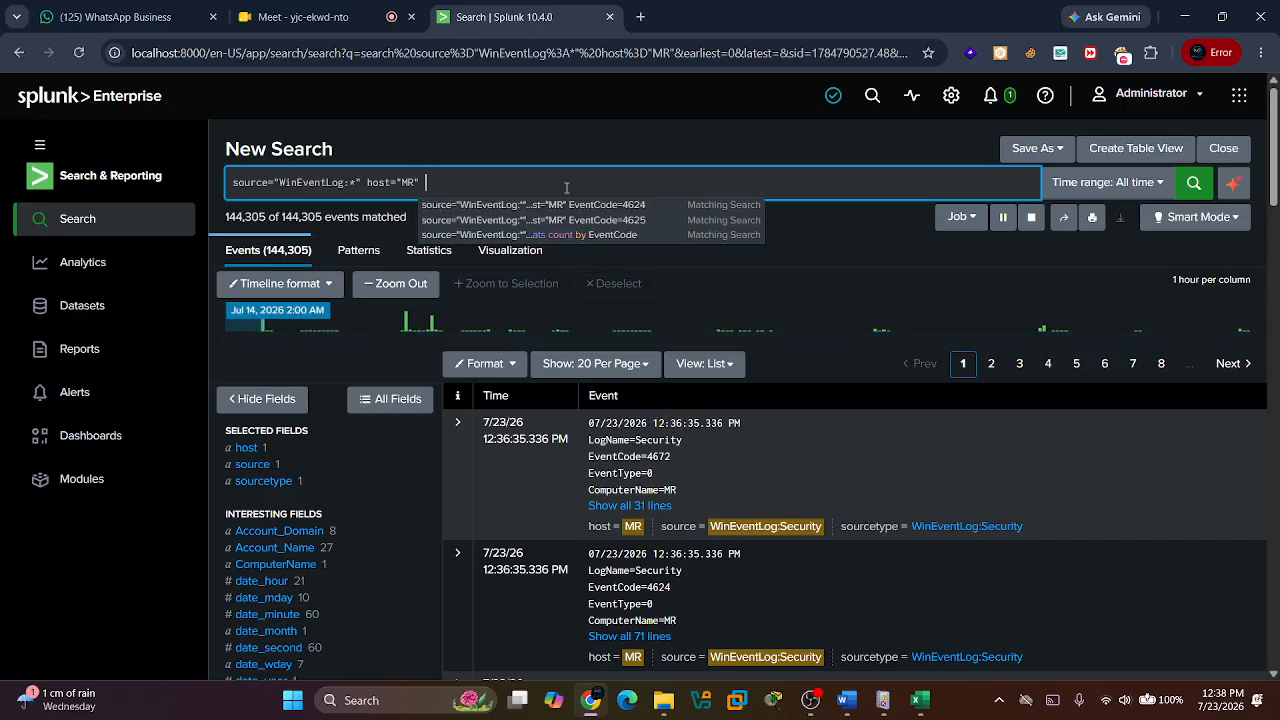
# Add the term "event" to the Security log search and view the top values of the EventCode field.
pyautogui.write('event')
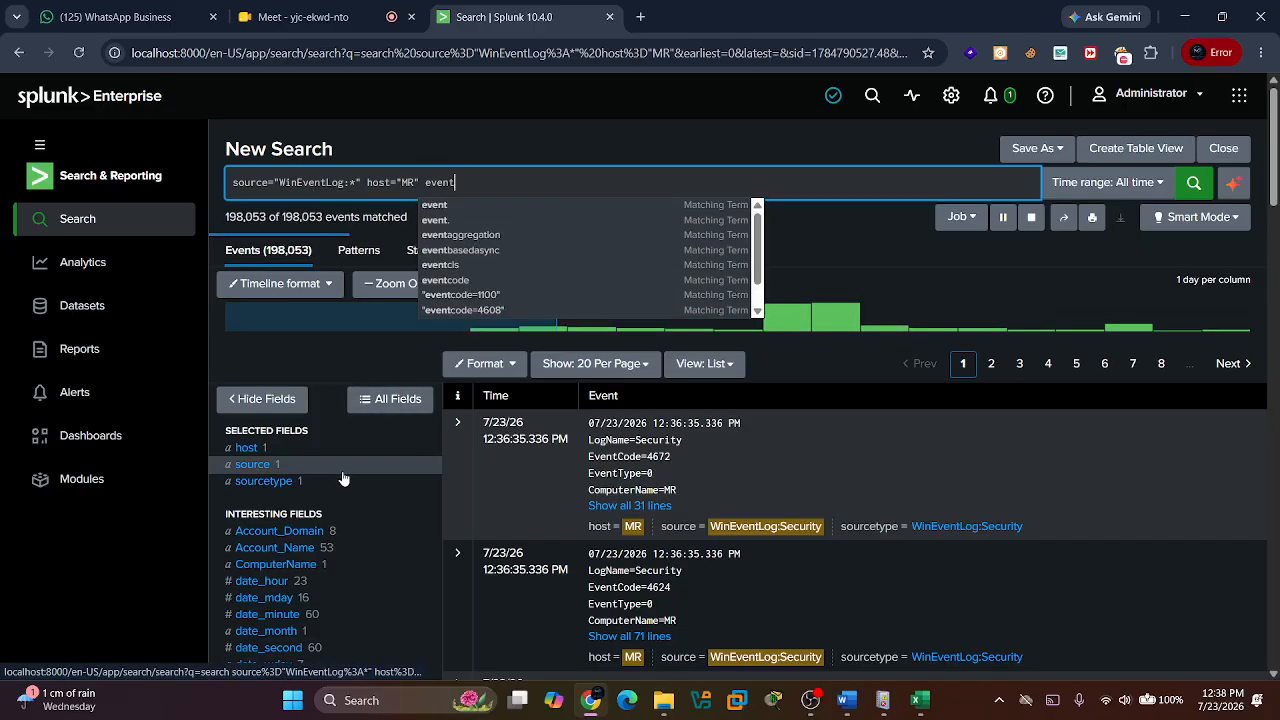
pyautogui.scroll(-3, 343, 477)
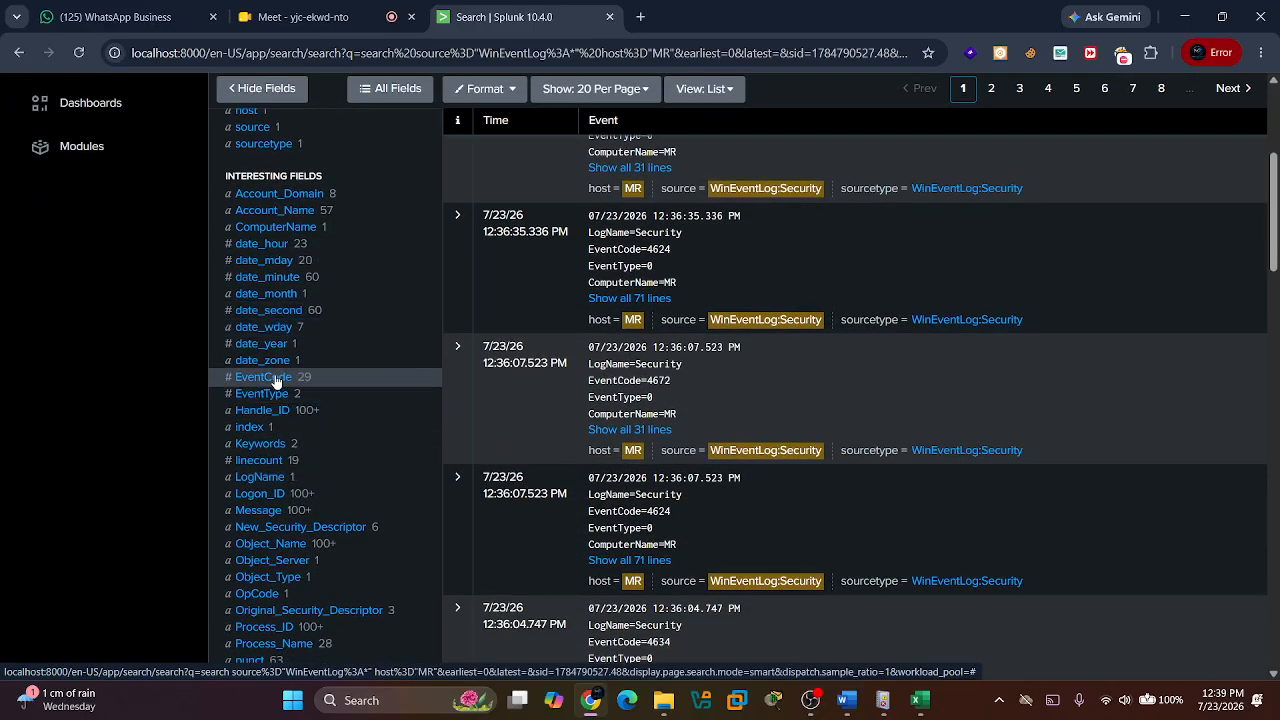
pyautogui.click(276, 383)
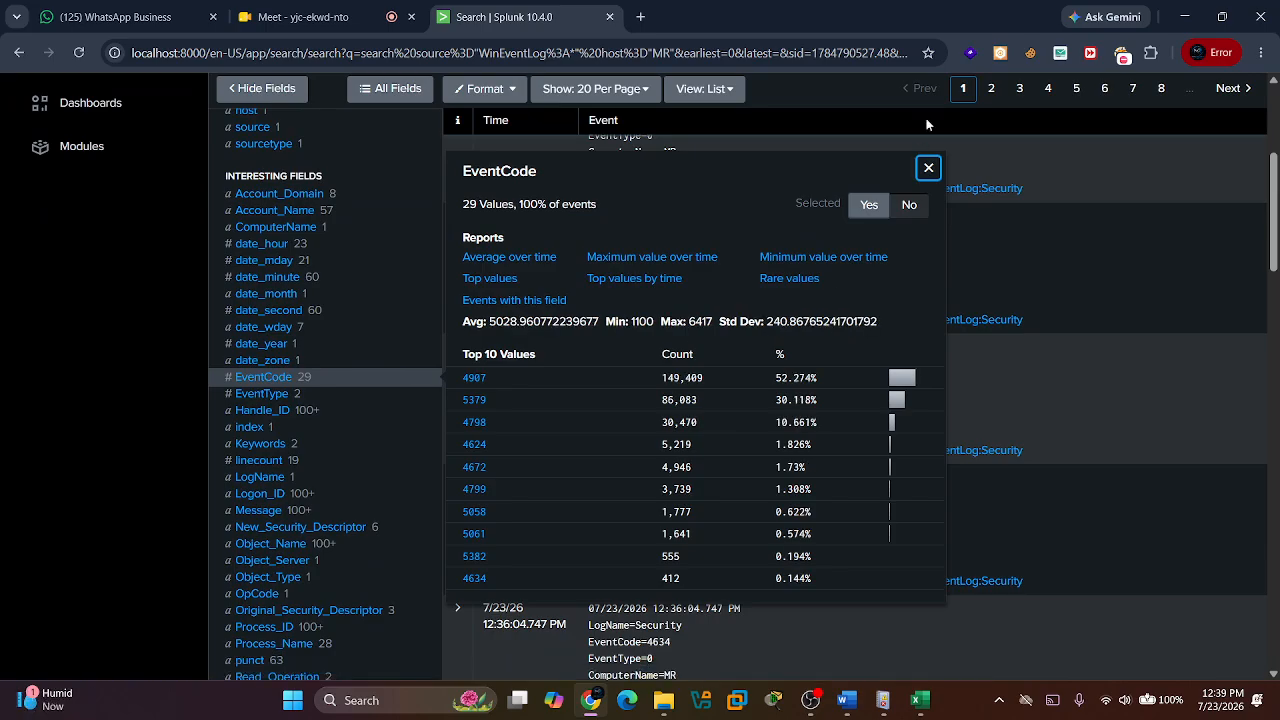
pyautogui.click(928, 169)
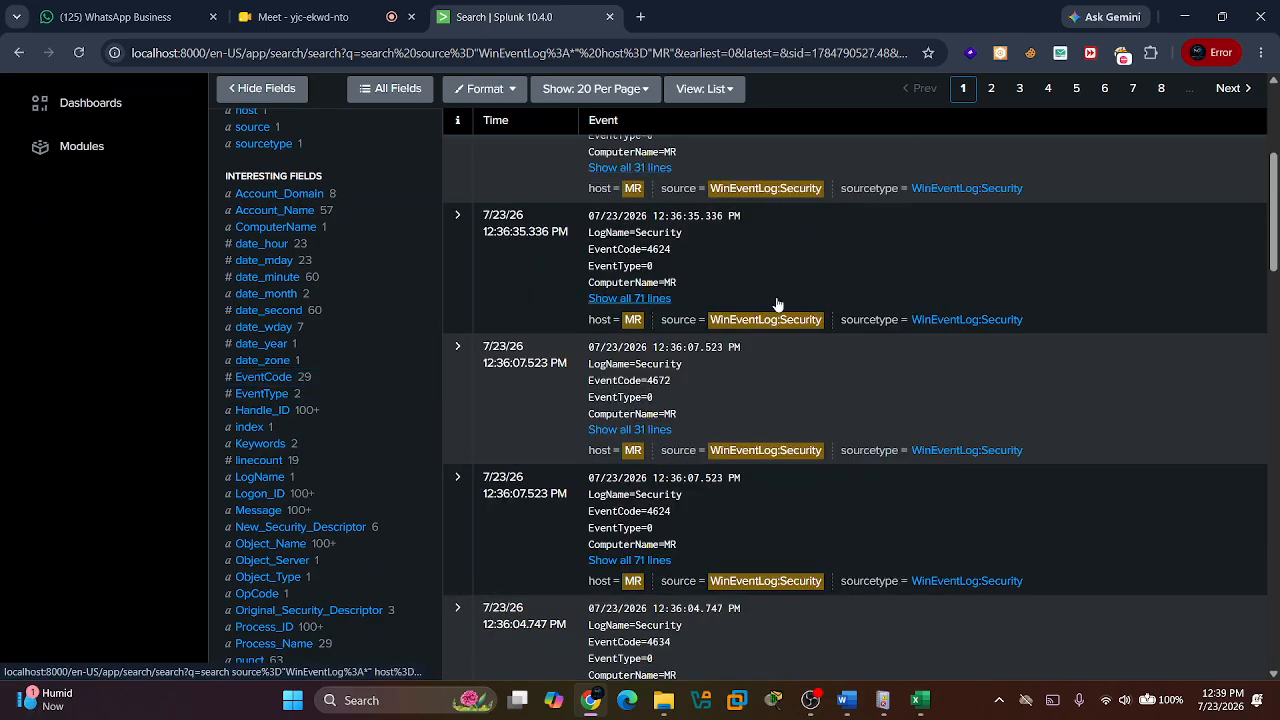
pyautogui.scroll(3, 777, 303)
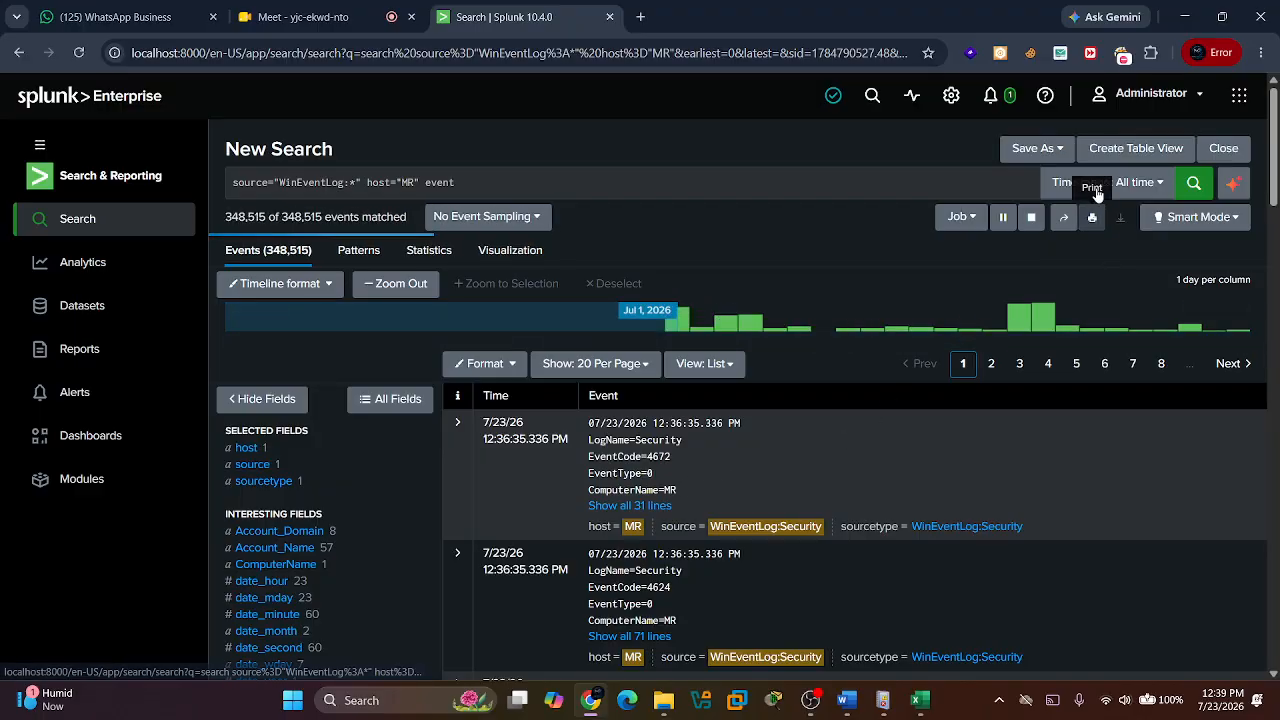
# Try to run the search containing "event" over the All time (real-time) range.
pyautogui.click(1148, 186)
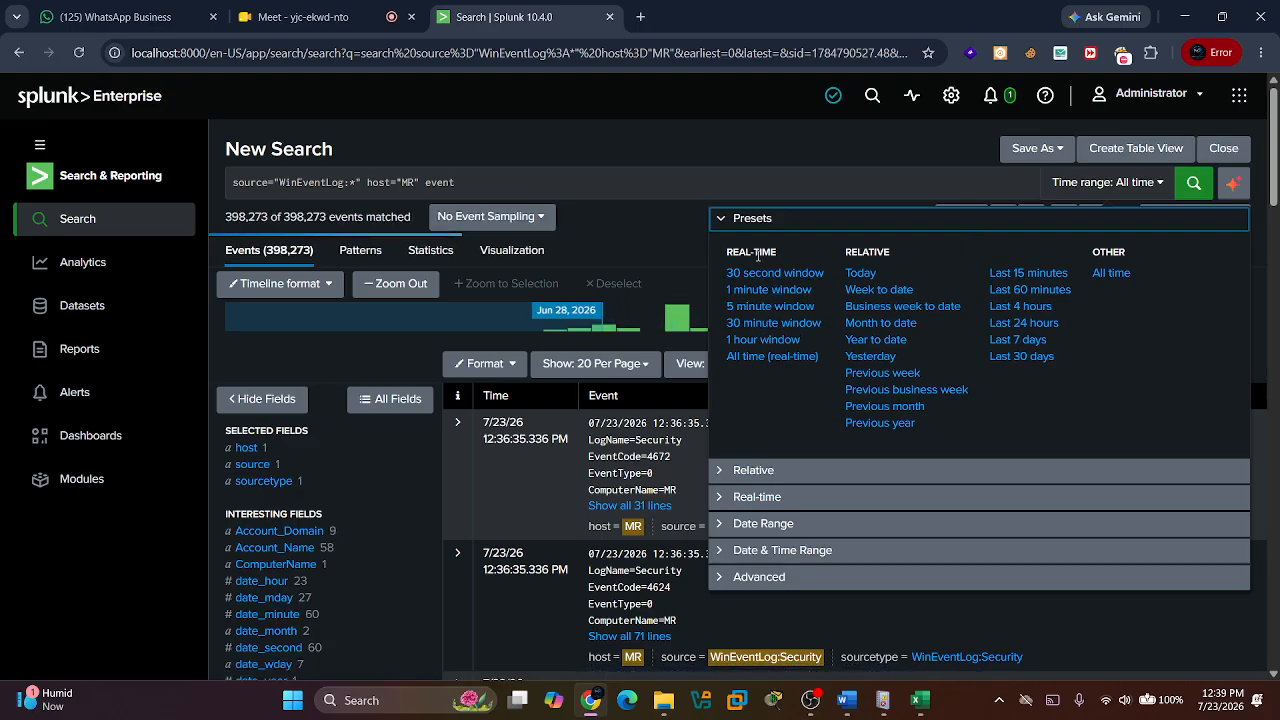
pyautogui.click(749, 363)
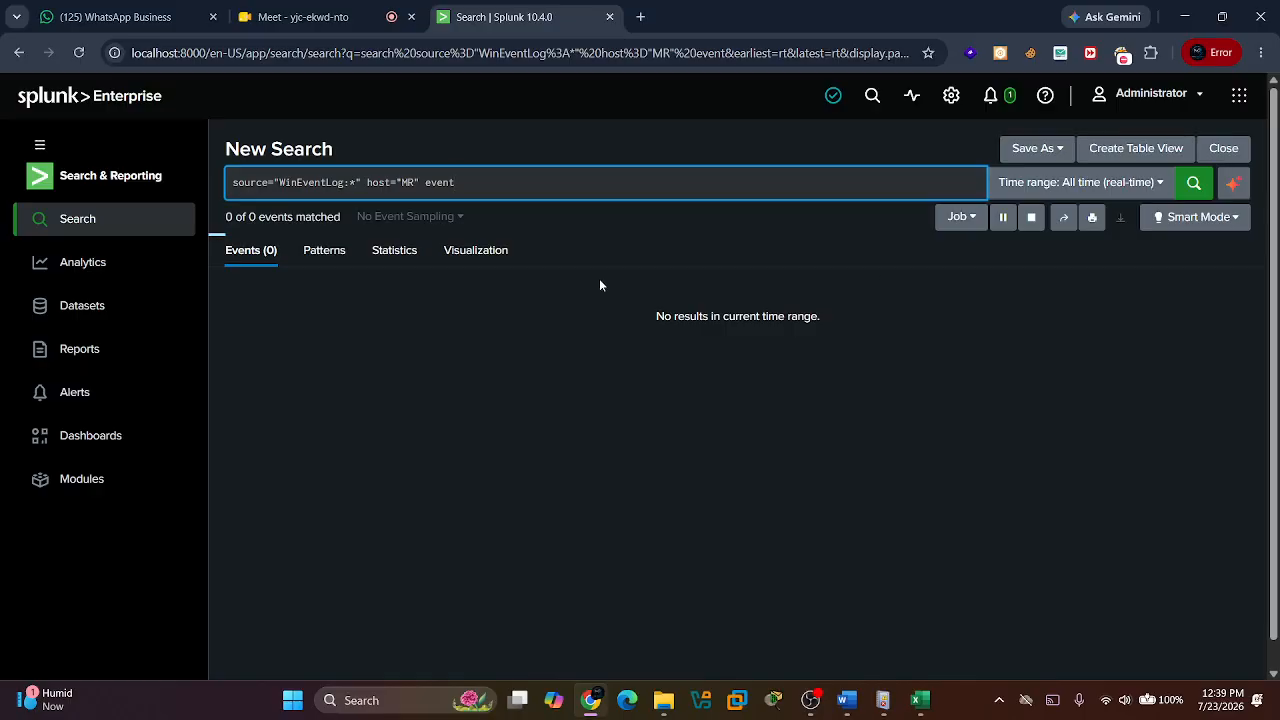
pyautogui.press('super+d')
pyautogui.press('super+d')
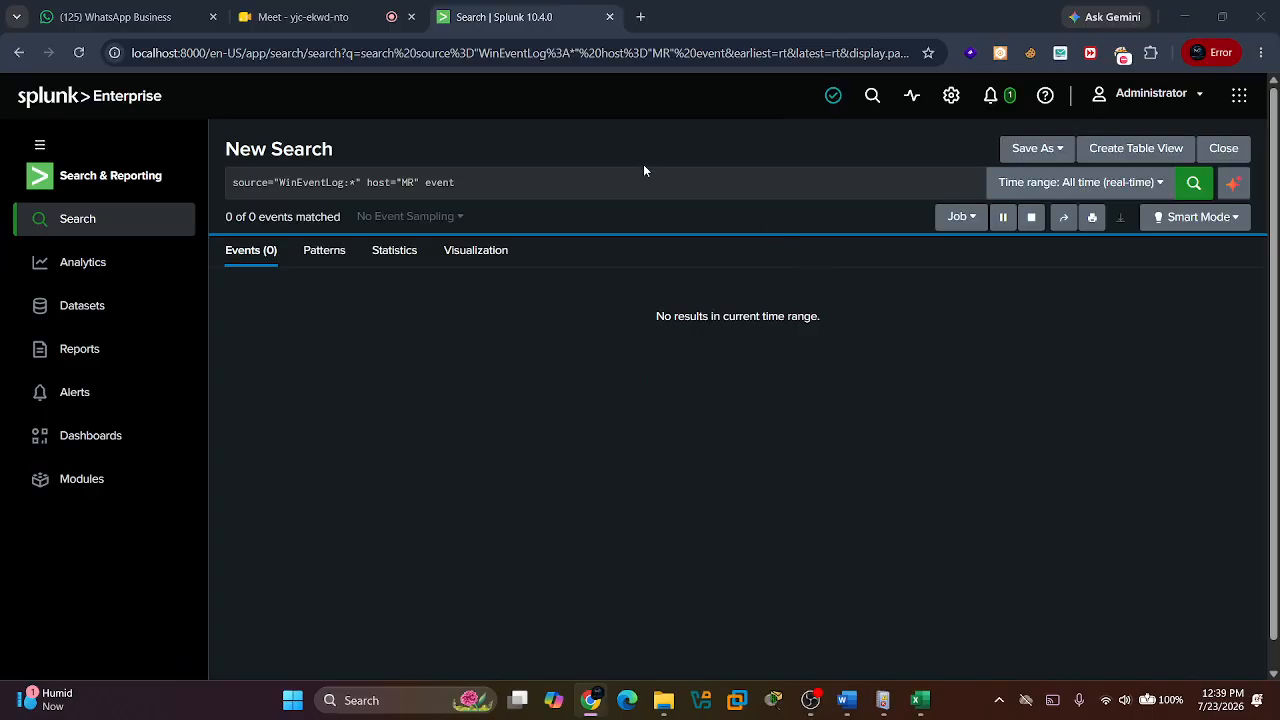
pyautogui.click(625, 186)
pyautogui.press('Return')
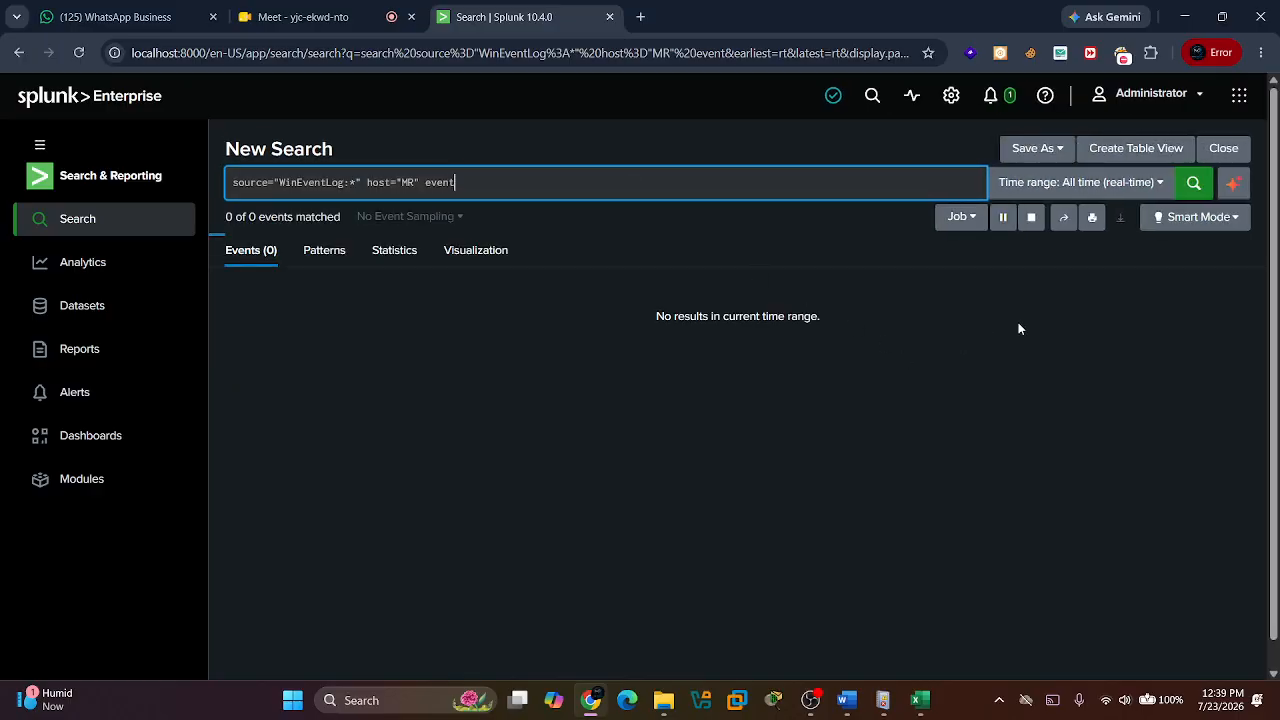
# Set the search's time range to All time and look through the interesting fields of the events.
pyautogui.click(1160, 188)
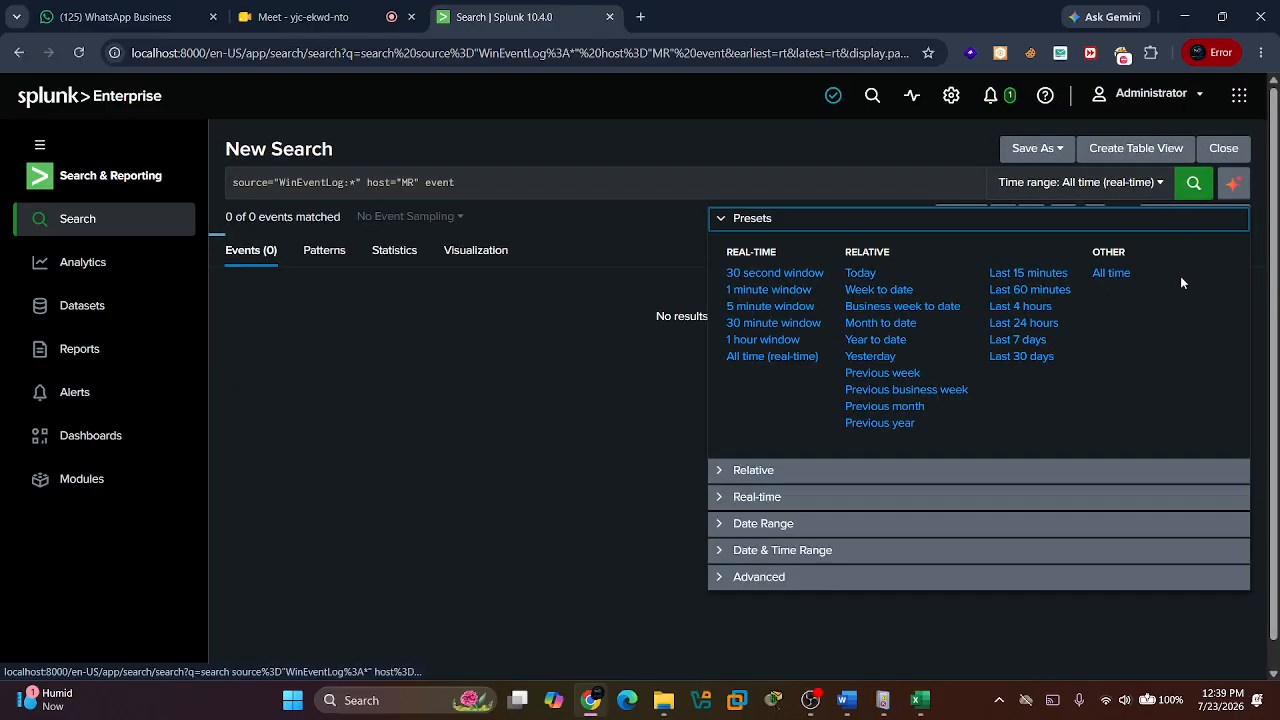
pyautogui.click(1110, 274)
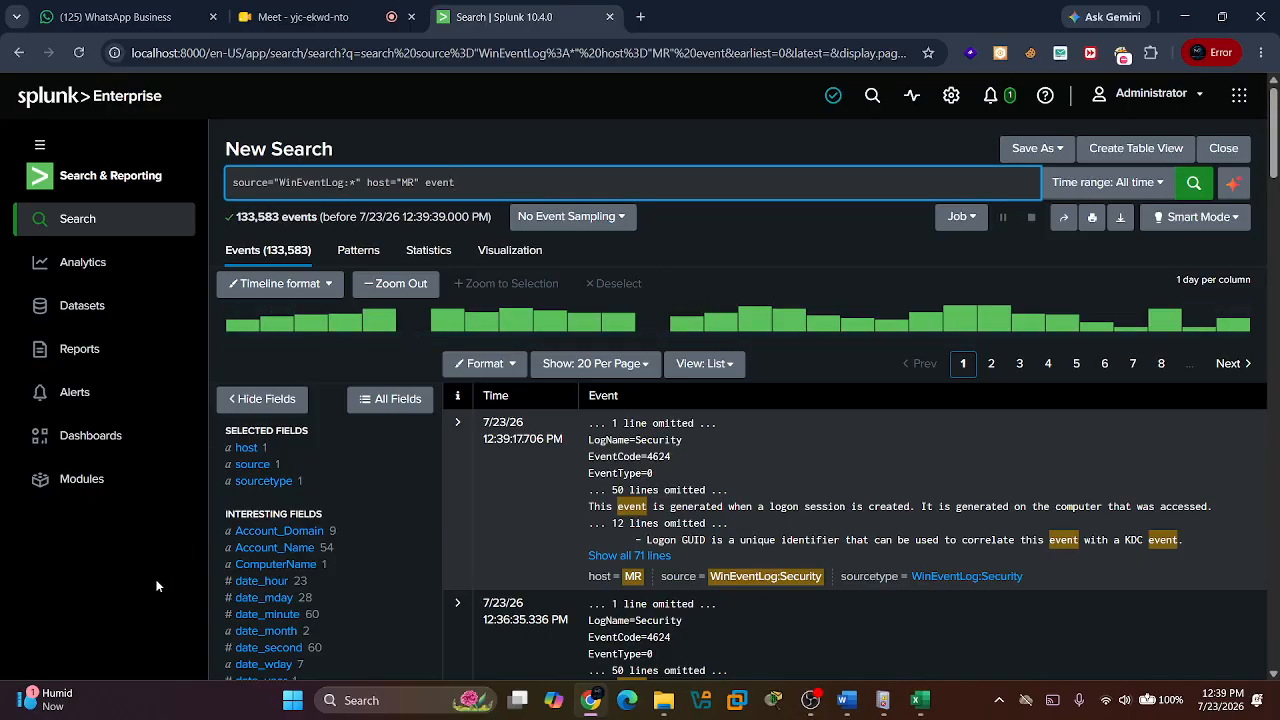
pyautogui.scroll(-1, 358, 539)
pyautogui.scroll(-2, 357, 534)
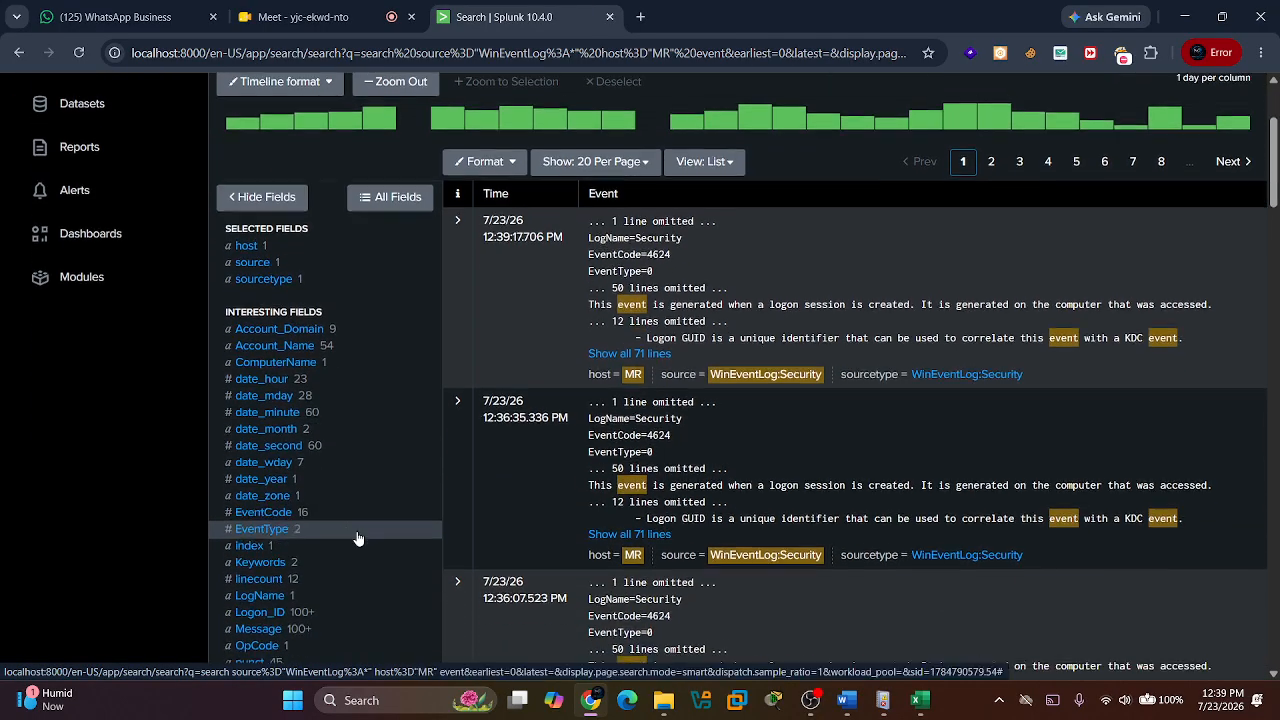
# Replace the term "event" in the query with EventCode=4625 and run the search.
pyautogui.scroll(3, 434, 416)
pyautogui.press('BackSpace')
pyautogui.press('BackSpace')
pyautogui.press('BackSpace')
pyautogui.press('BackSpace')
pyautogui.press('BackSpace')
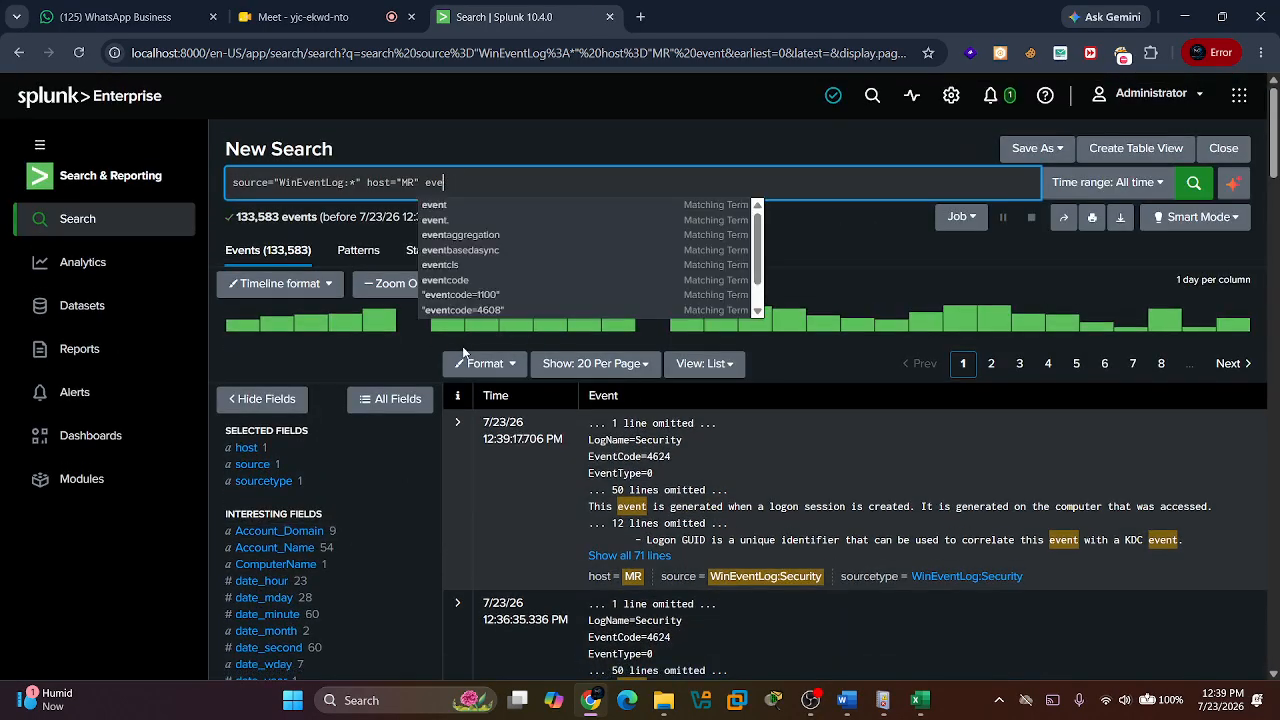
pyautogui.write('Event')
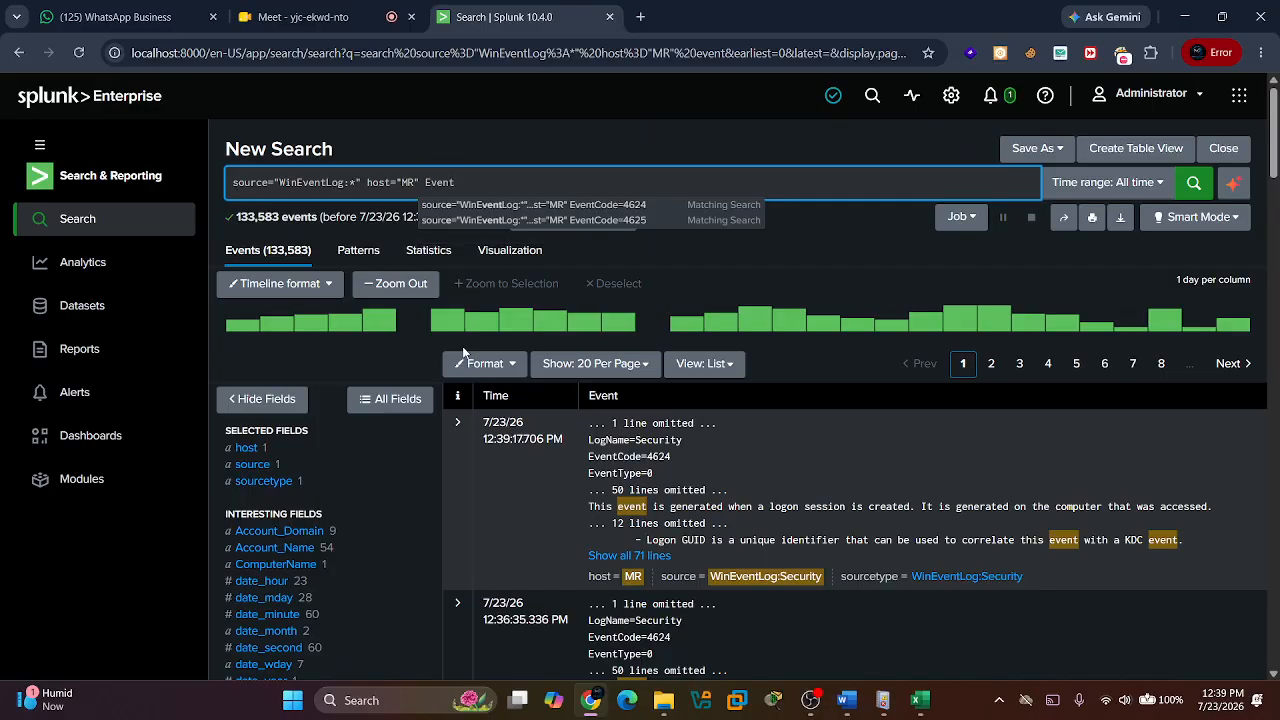
pyautogui.write('Code=')
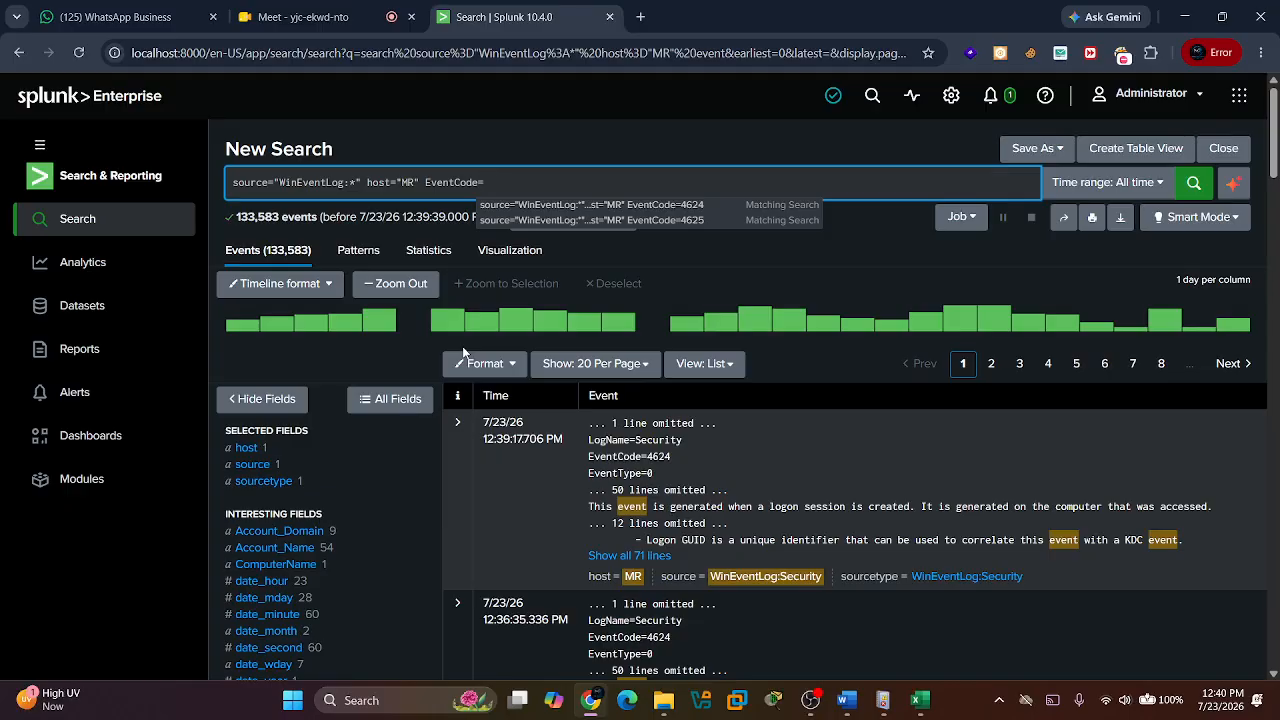
pyautogui.press('Left')
pyautogui.press('Right')
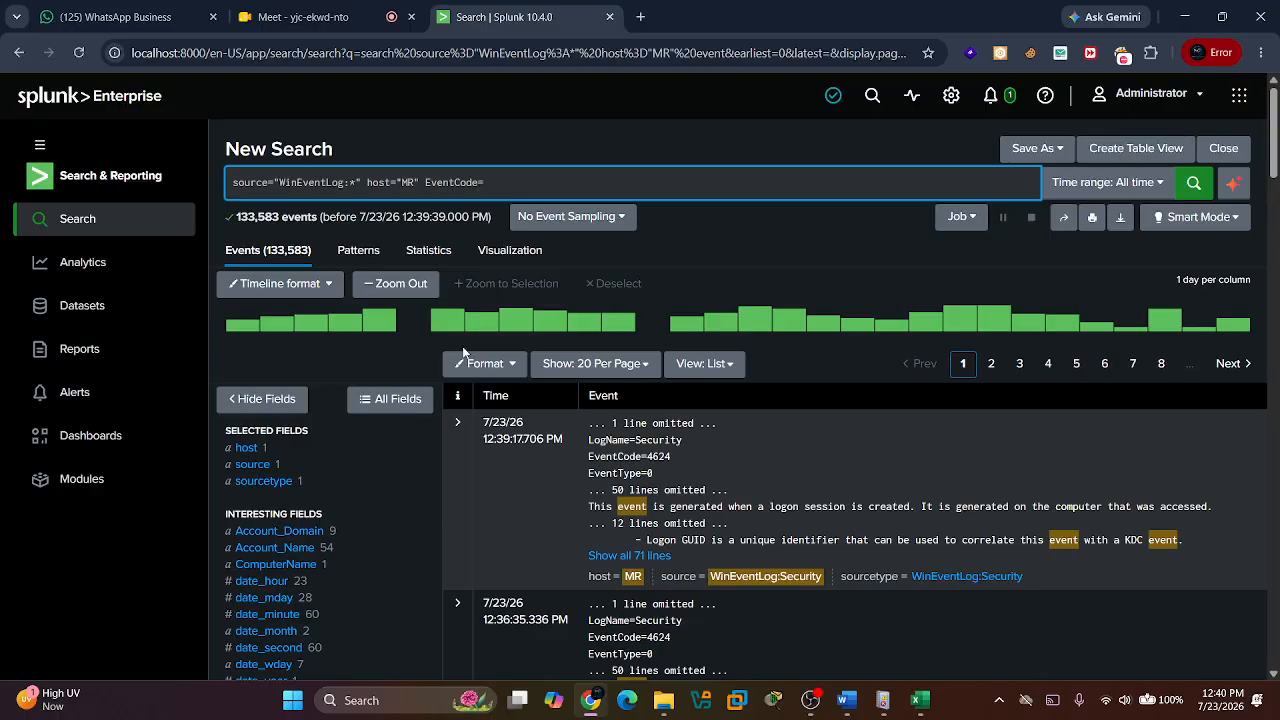
pyautogui.write('462')
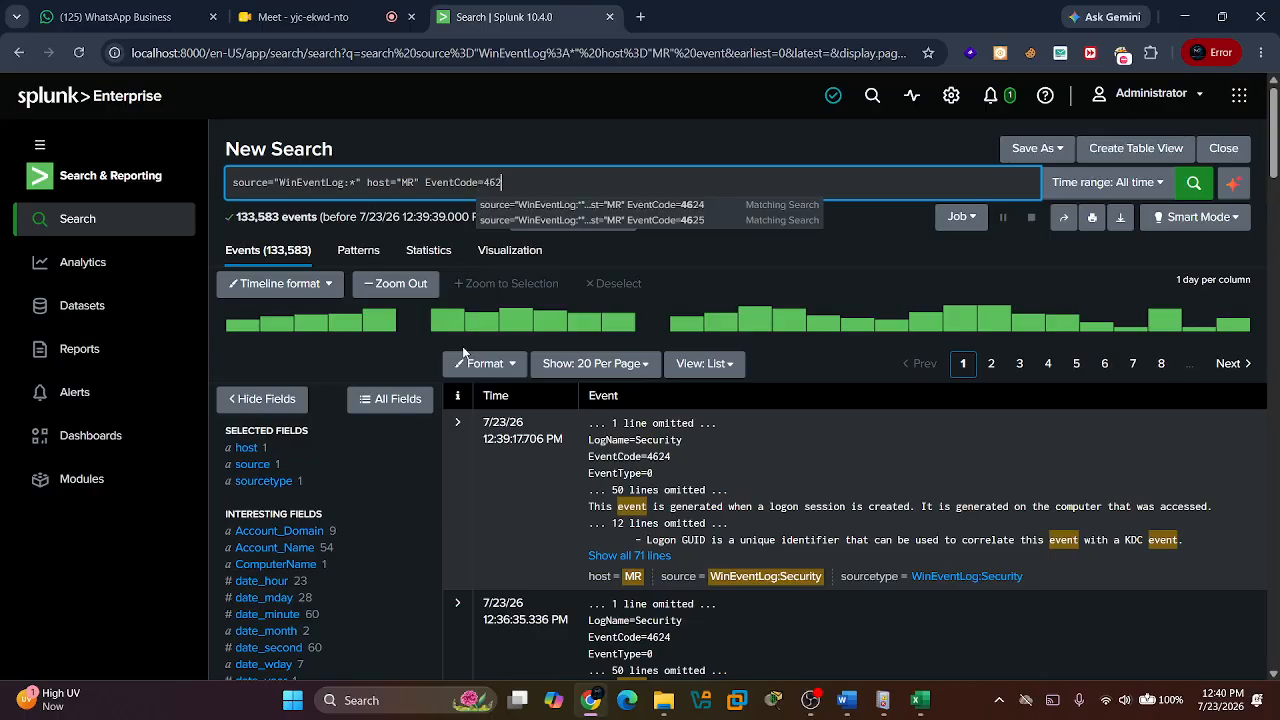
pyautogui.write('5')
pyautogui.press('Return')
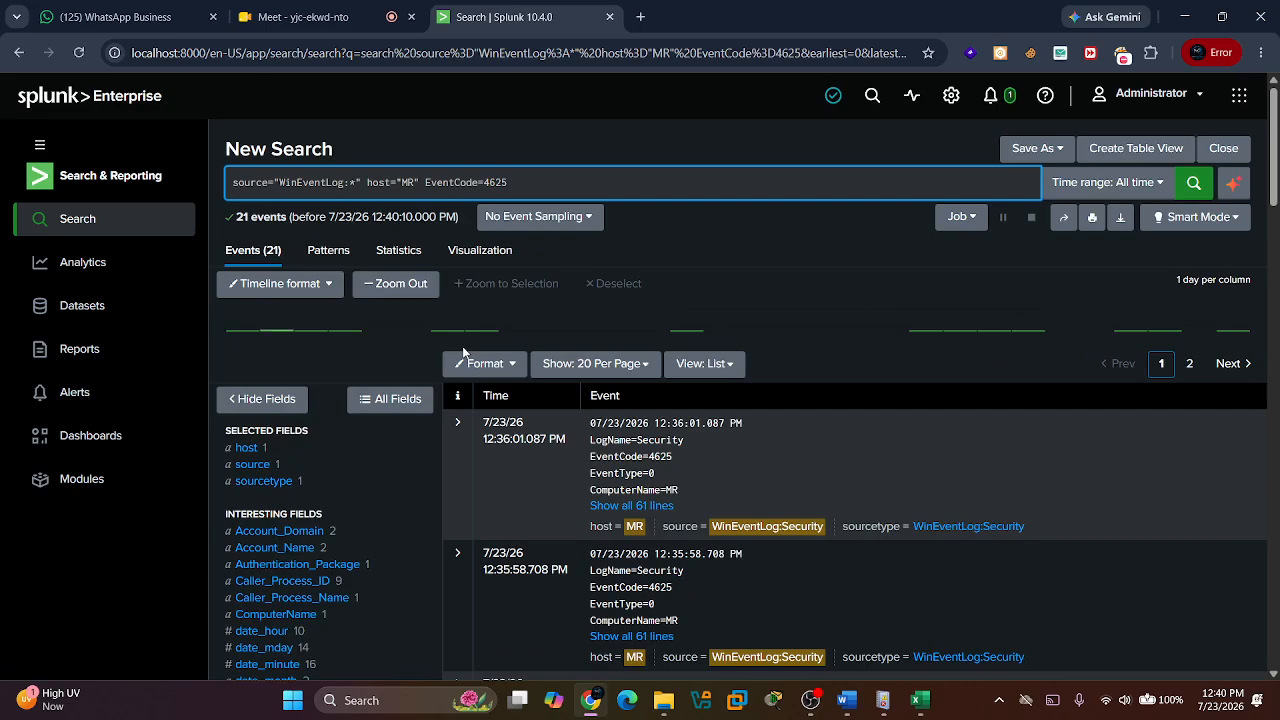
# Look through the list of Security events with event code 4625.
pyautogui.scroll(-2, 572, 470)
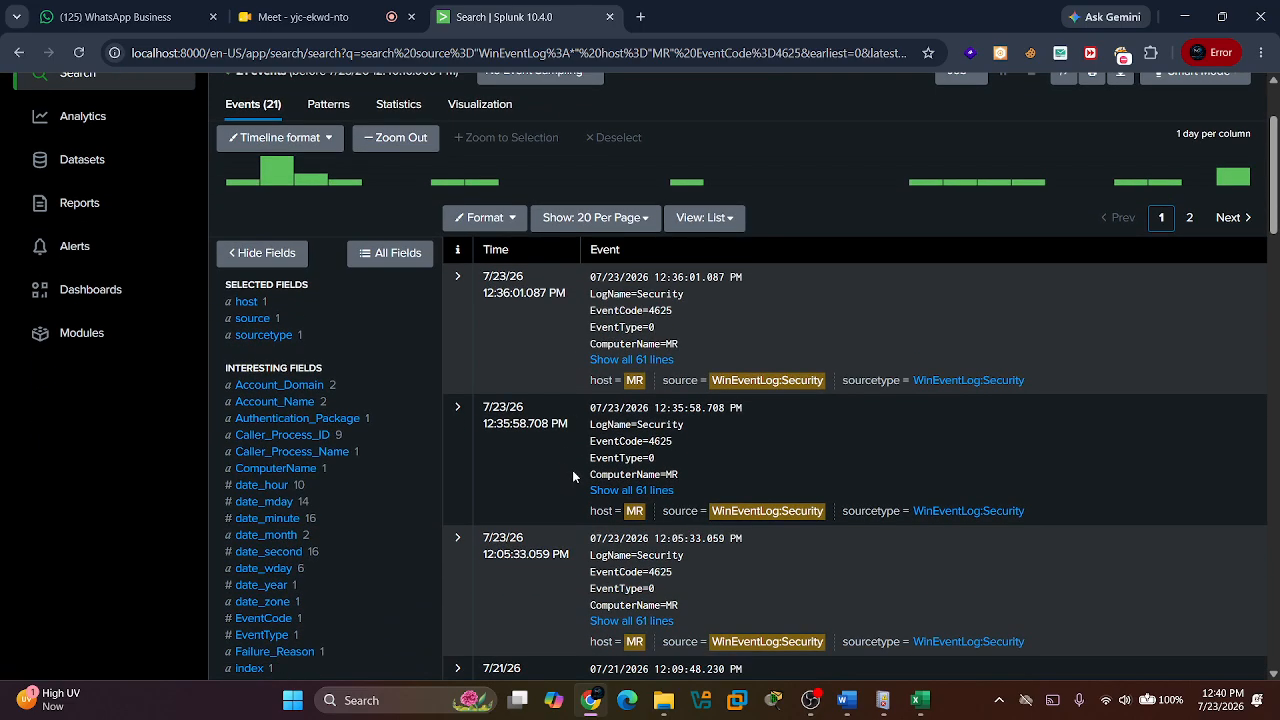
pyautogui.scroll(-1, 573, 476)
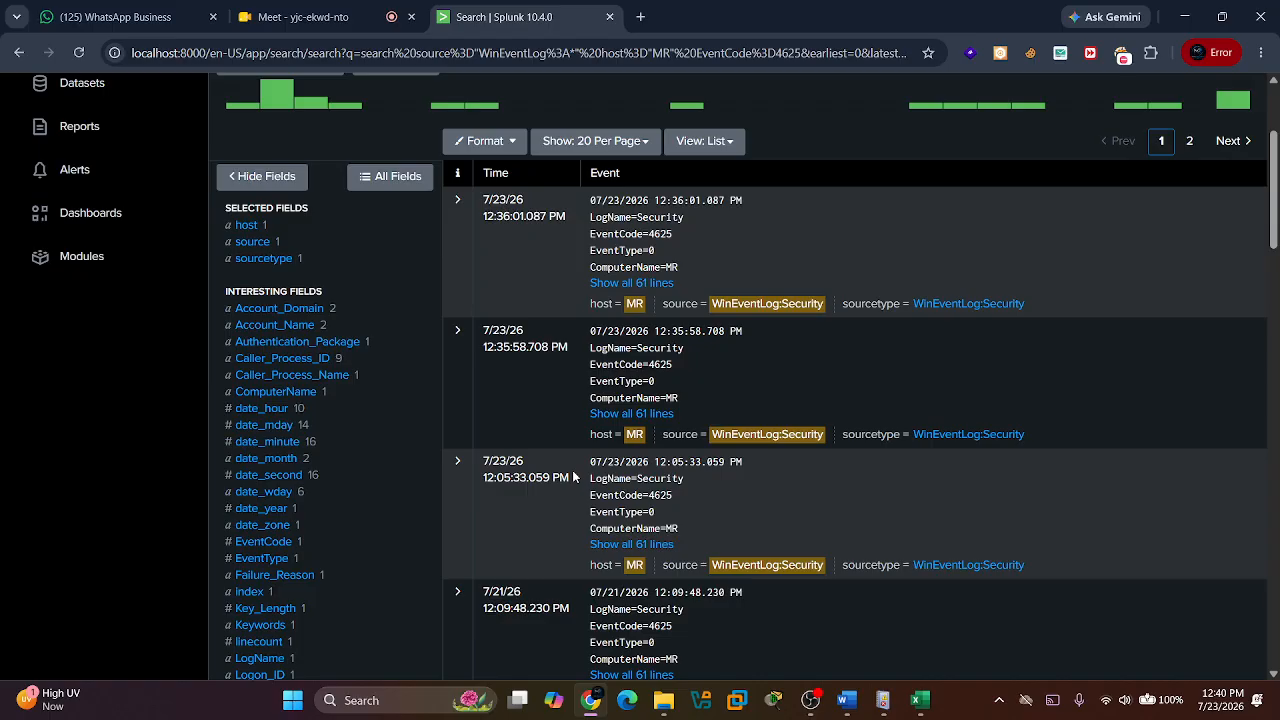
pyautogui.scroll(-1, 572, 477)
pyautogui.scroll(4, 572, 477)
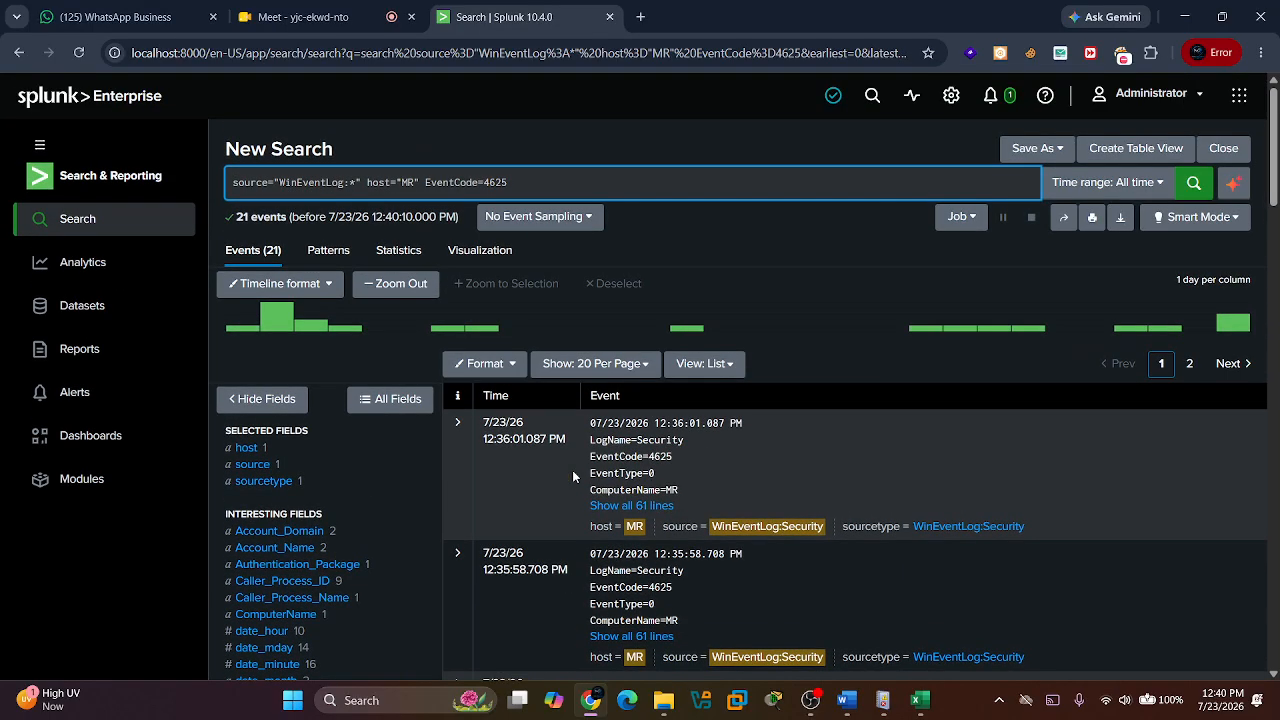
pyautogui.scroll(-1, 572, 477)
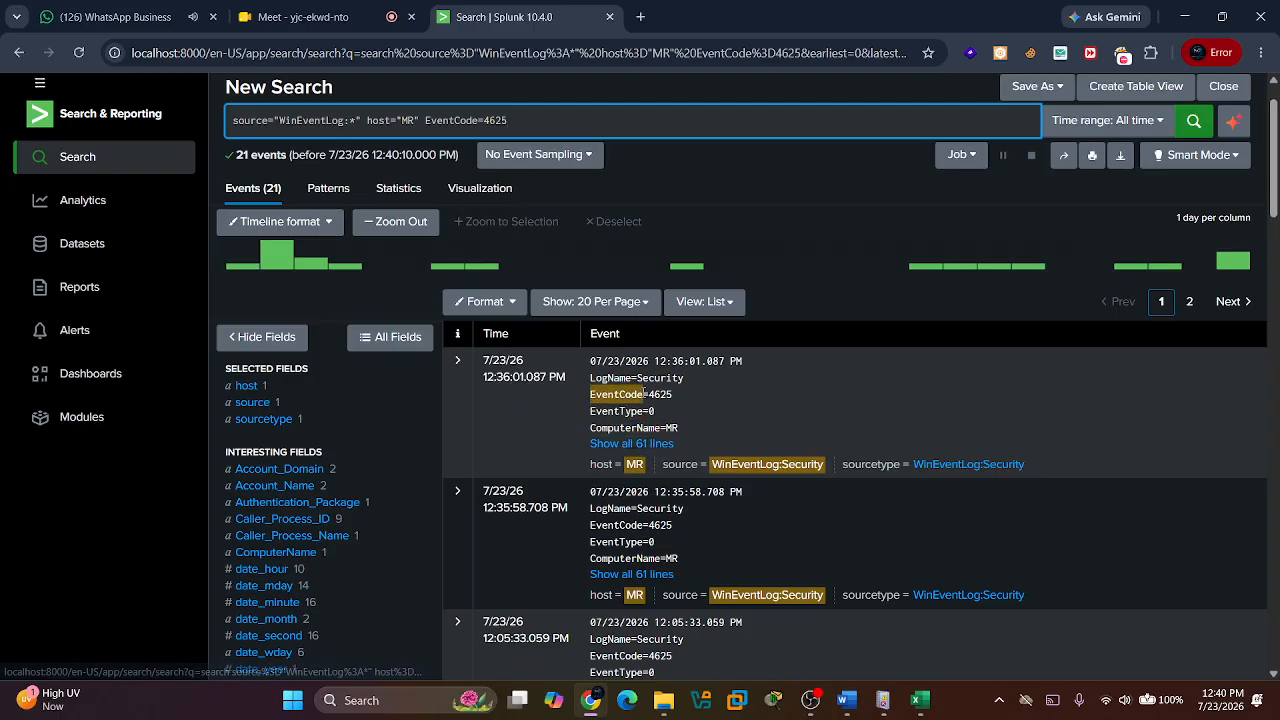
pyautogui.scroll(-1, 798, 466)
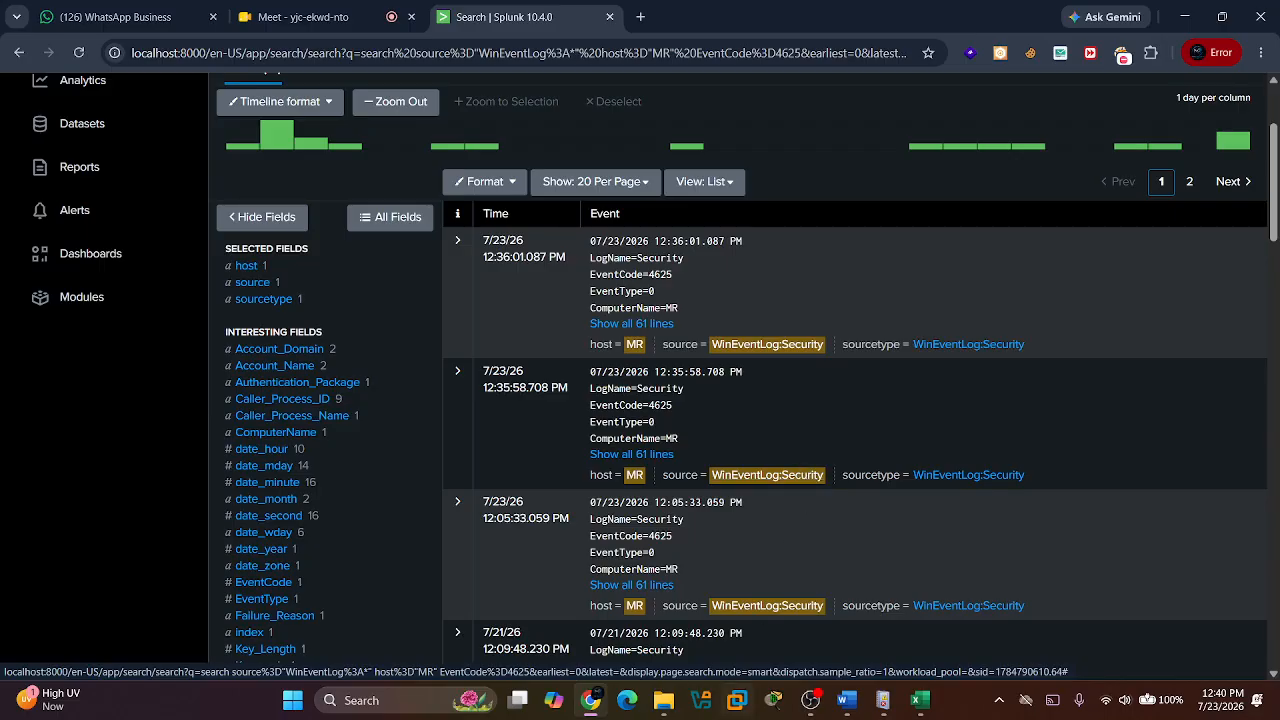
# Switch to the Google Meet call, share the entire screen and close the picture-in-picture window.
pyautogui.moveTo(590, 698)
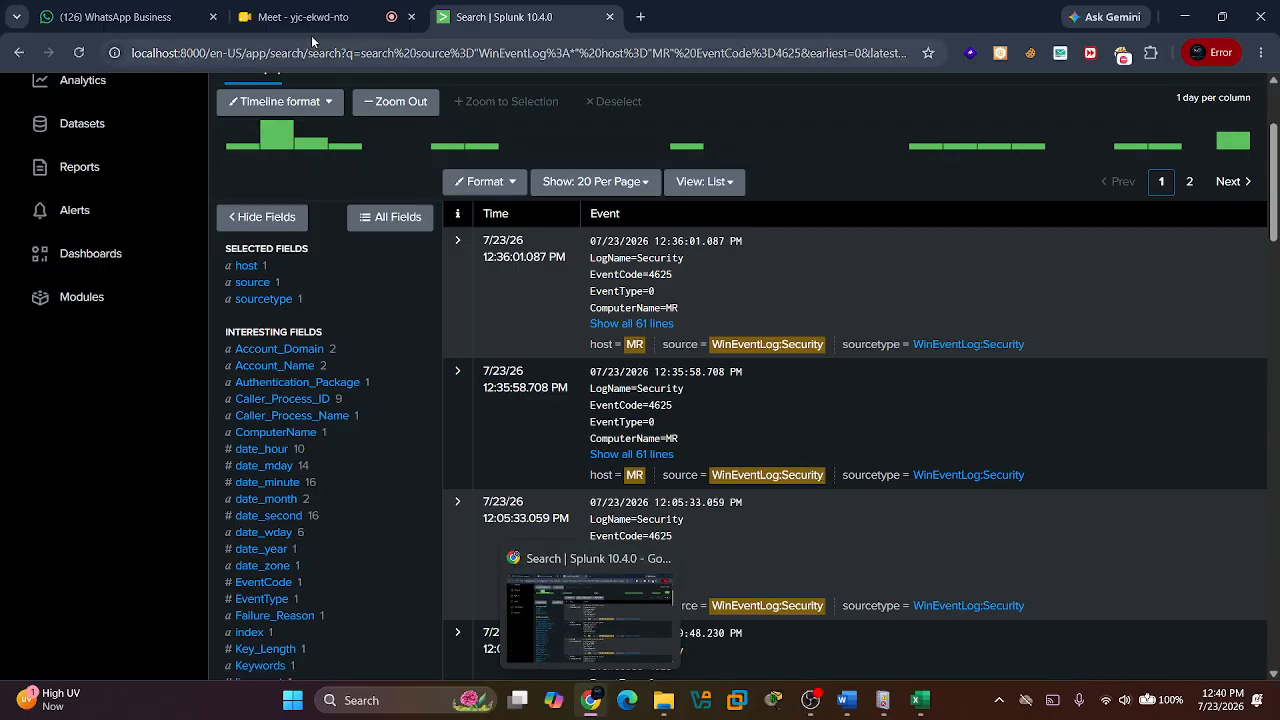
pyautogui.click(325, 6)
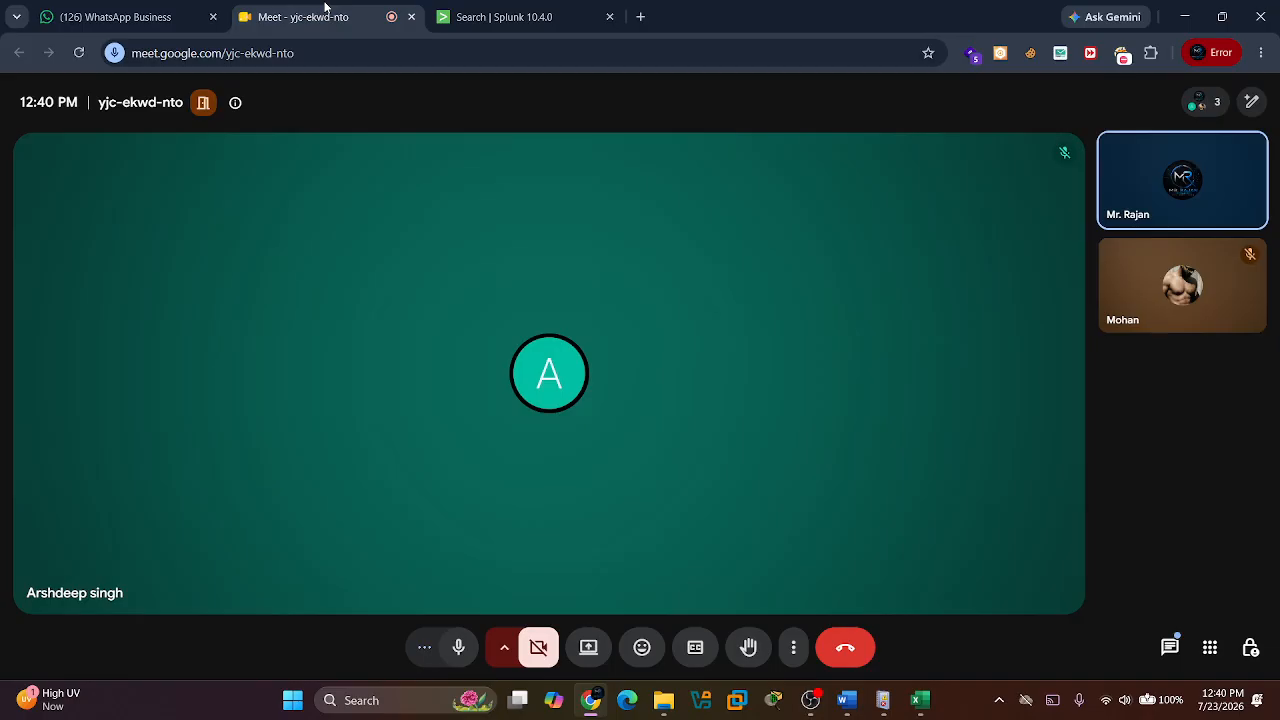
pyautogui.click(590, 650)
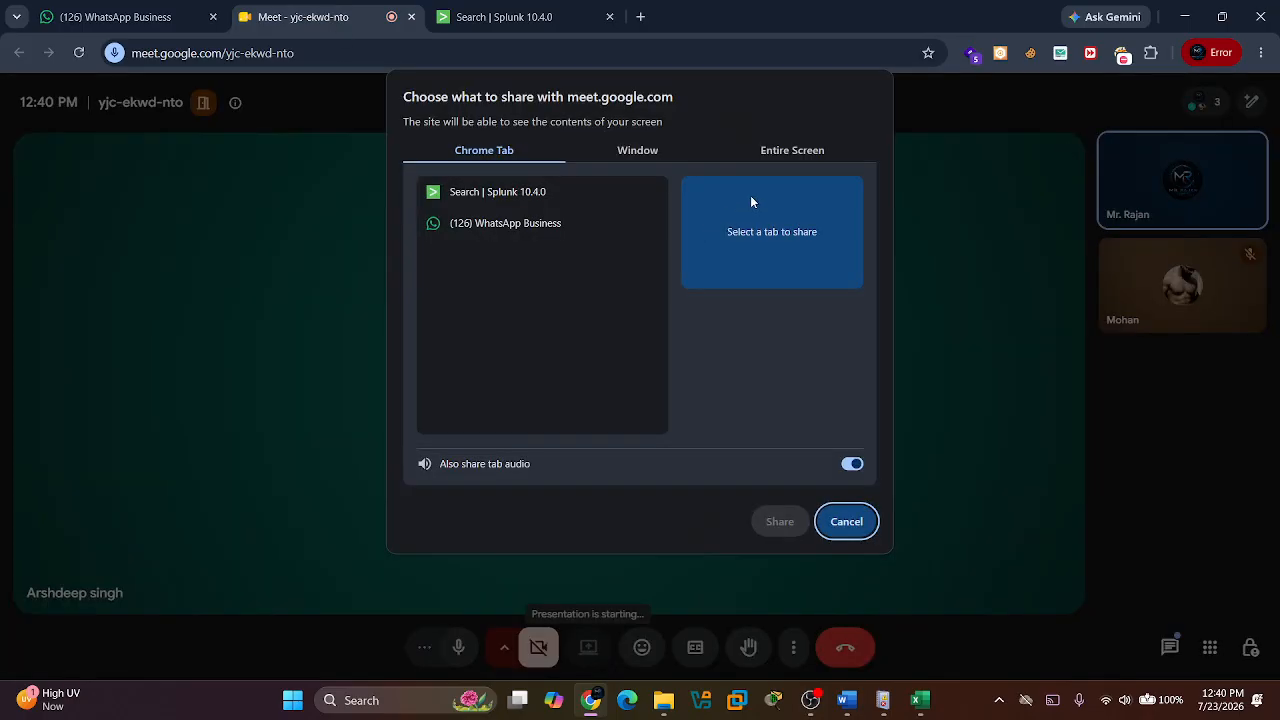
pyautogui.click(791, 150)
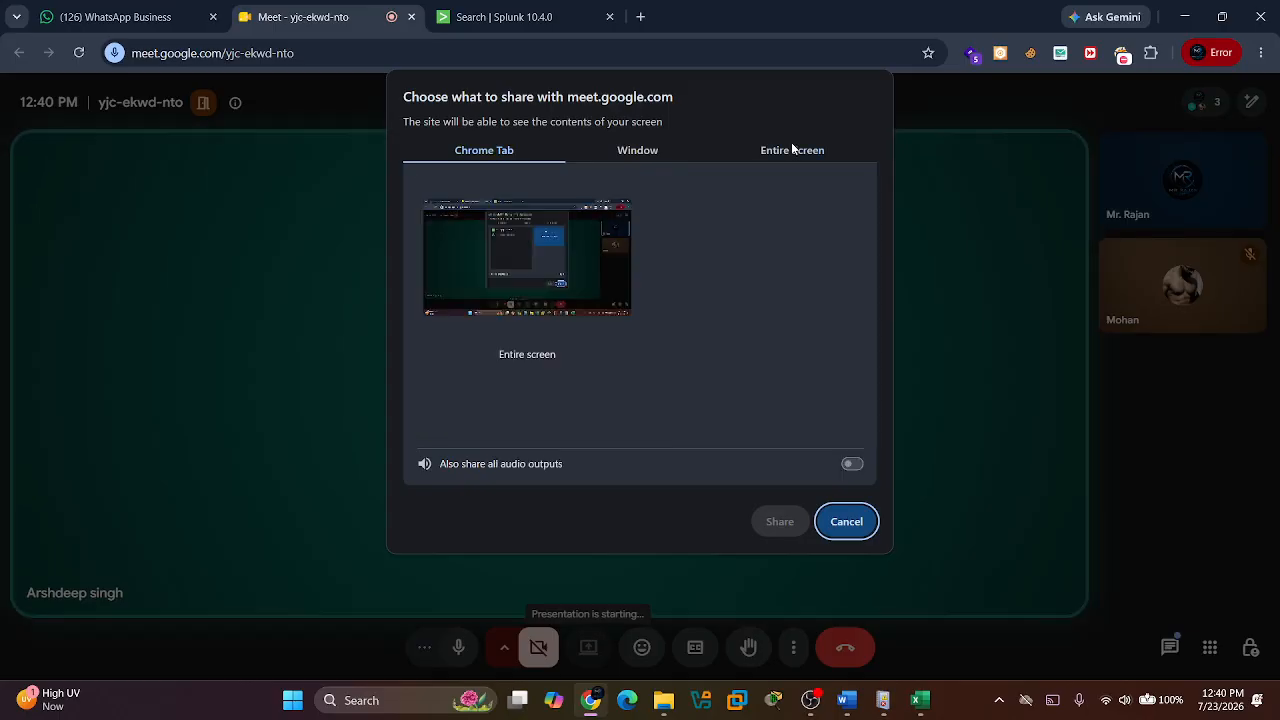
pyautogui.click(543, 233)
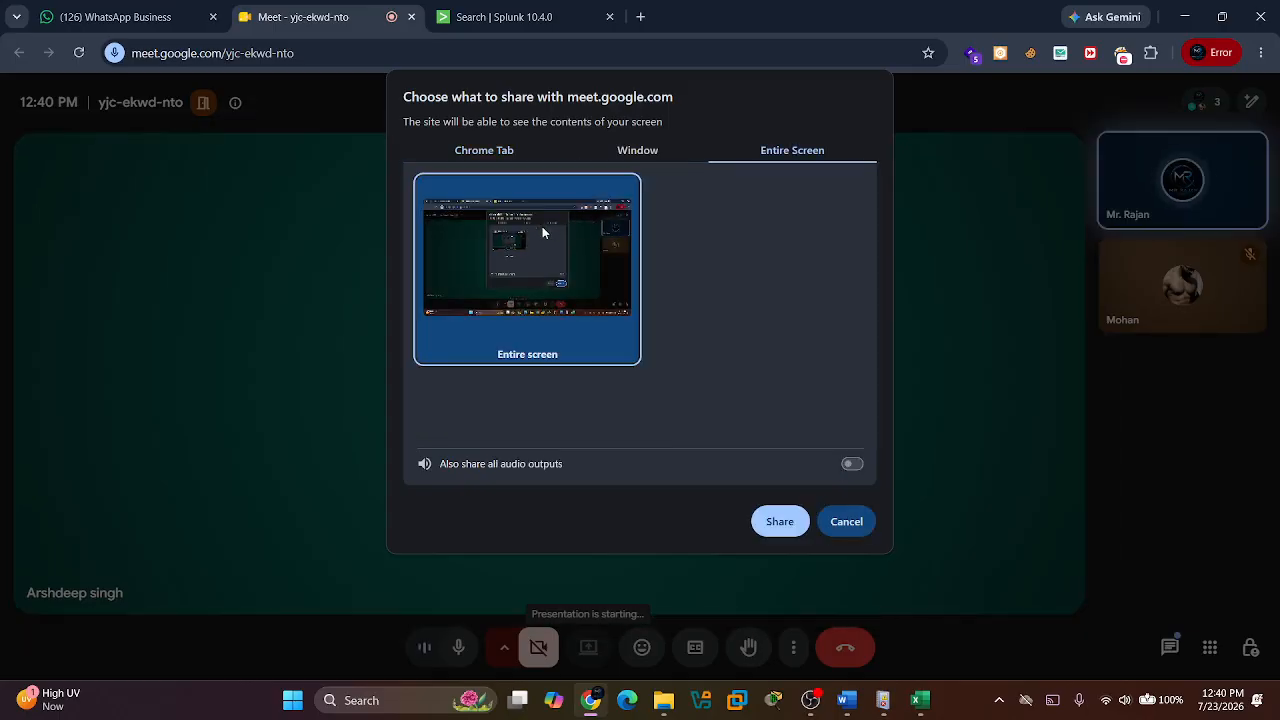
pyautogui.click(777, 521)
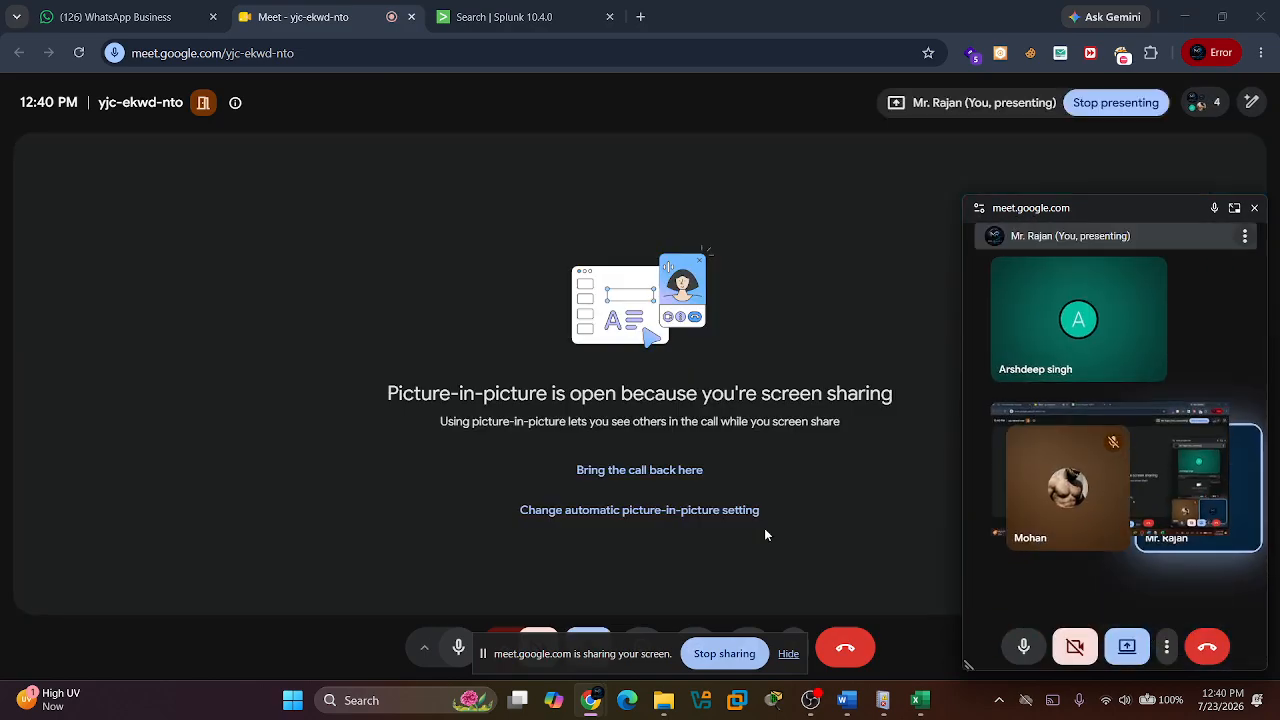
pyautogui.click(1255, 210)
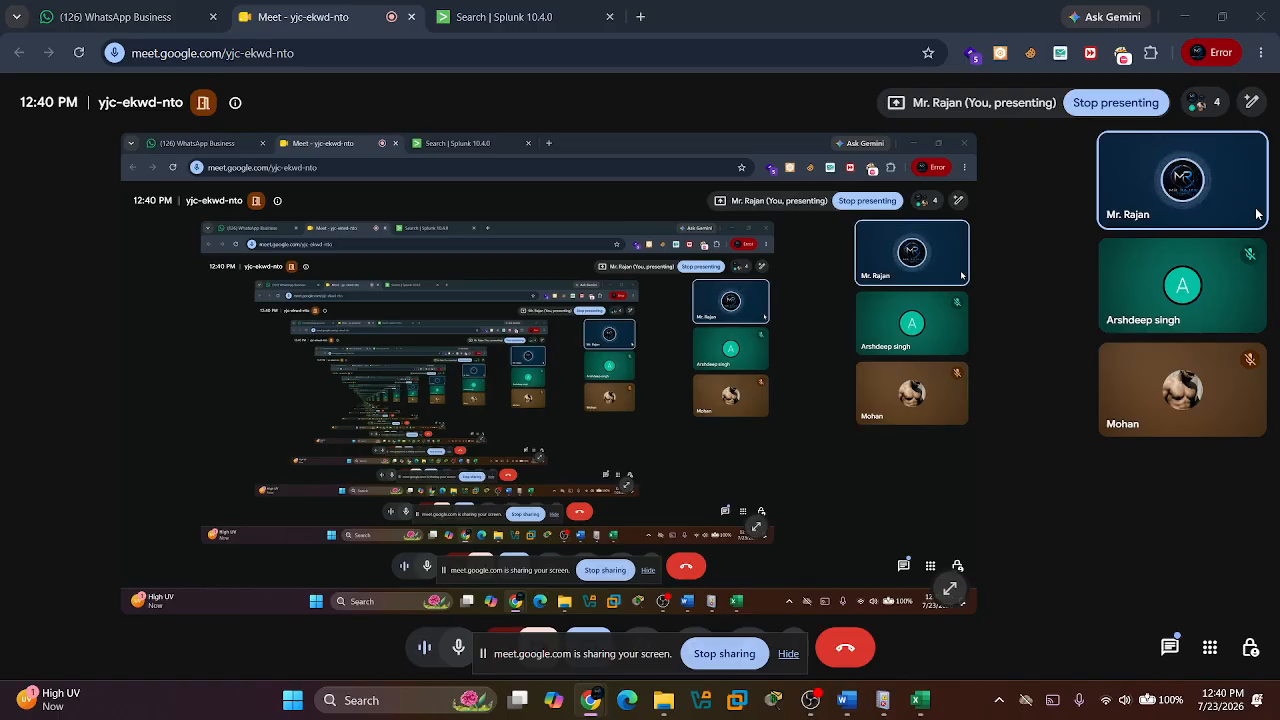
# Return to the Splunk search and review the event code 4625 entries and their total count.
pyautogui.click(577, 7)
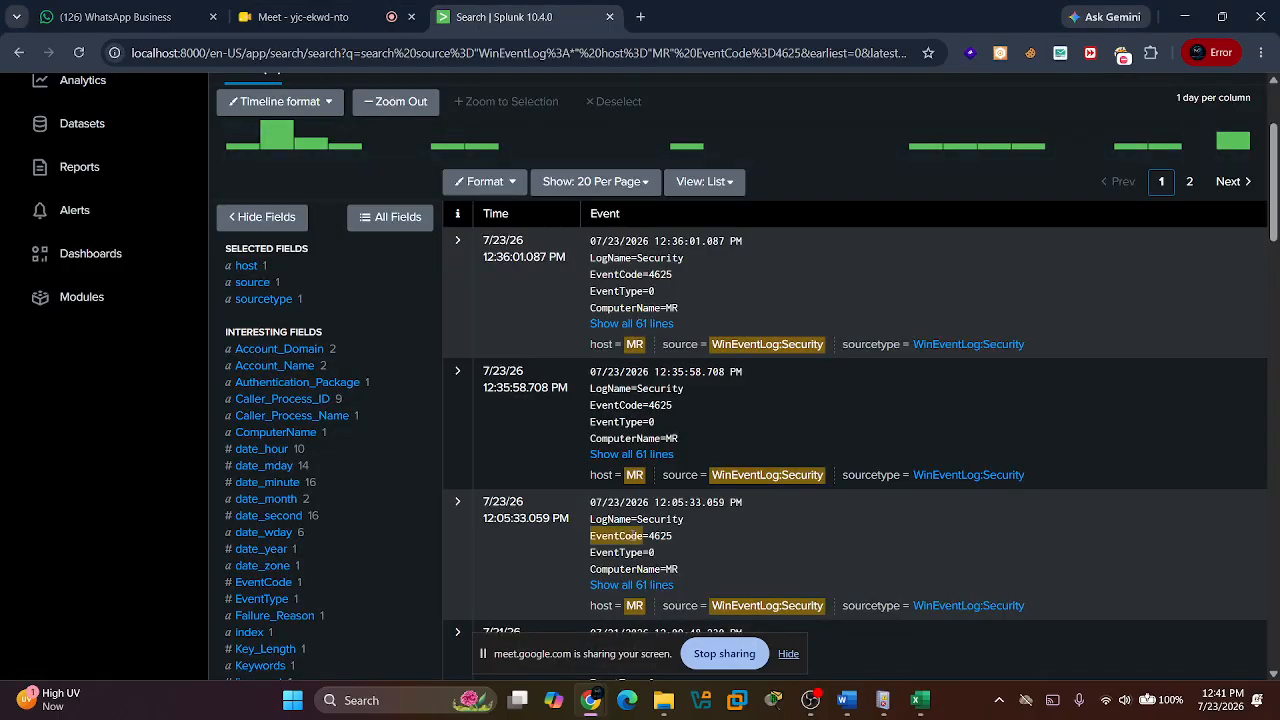
pyautogui.scroll(-1, 632, 536)
pyautogui.scroll(-3, 632, 536)
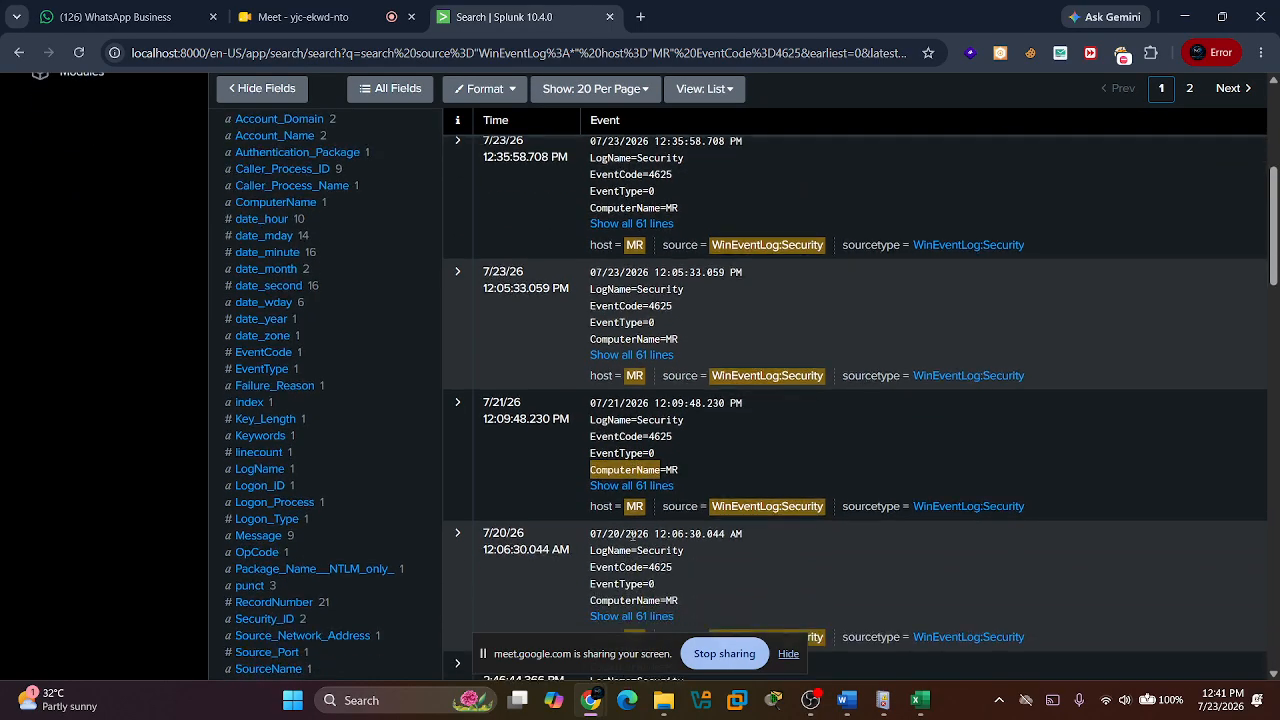
pyautogui.scroll(8, 632, 540)
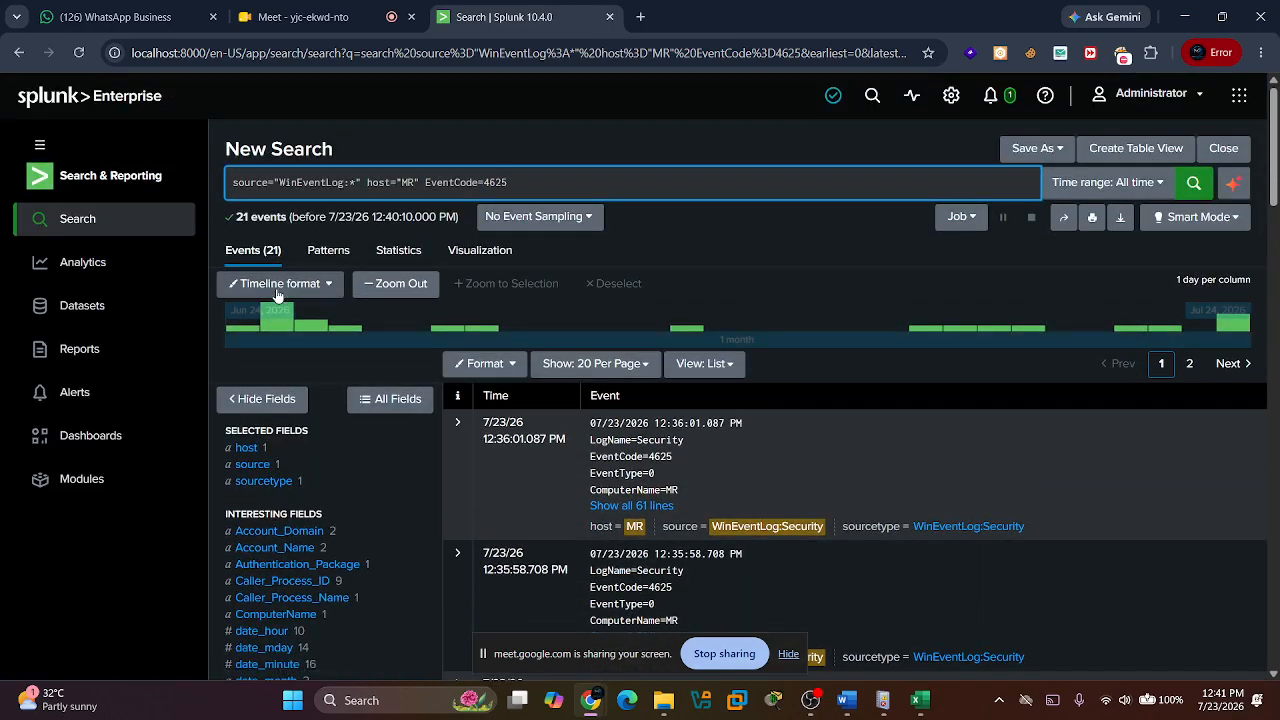
pyautogui.click(241, 216)
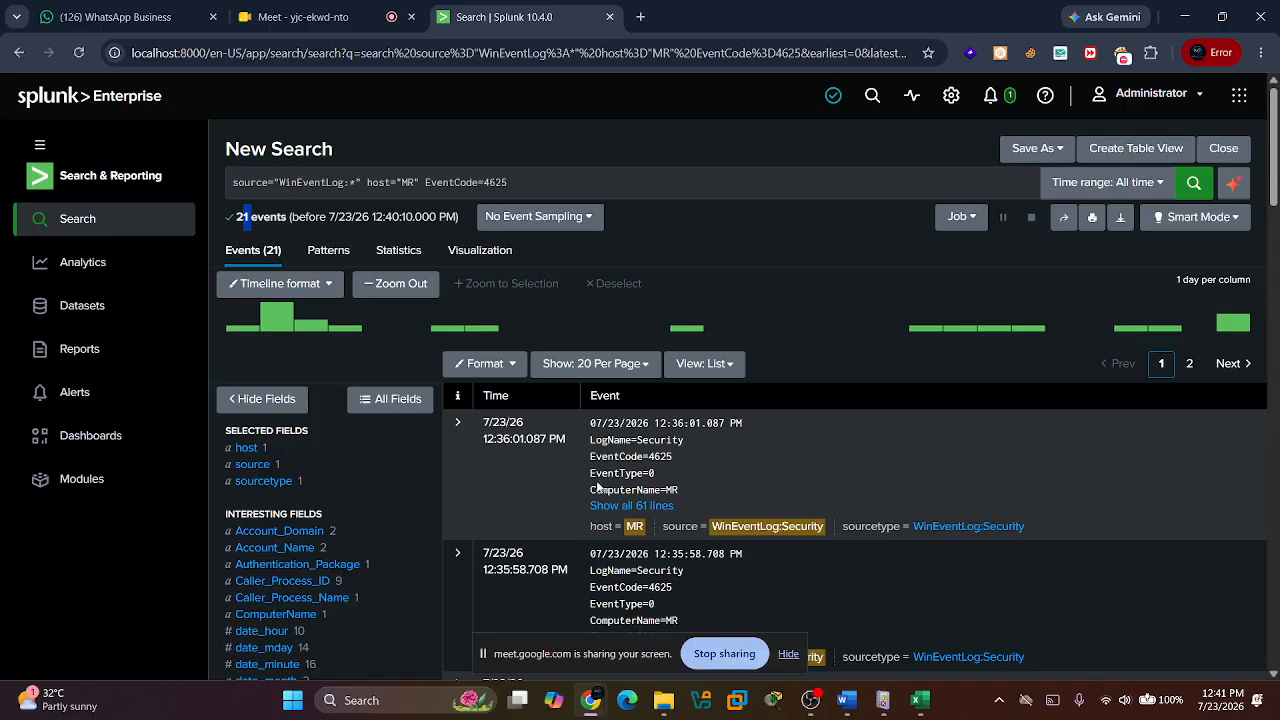
# Change the event code in the search query to 4624, run the search and look over the returned events.
pyautogui.click(514, 185)
pyautogui.press('BackSpace')
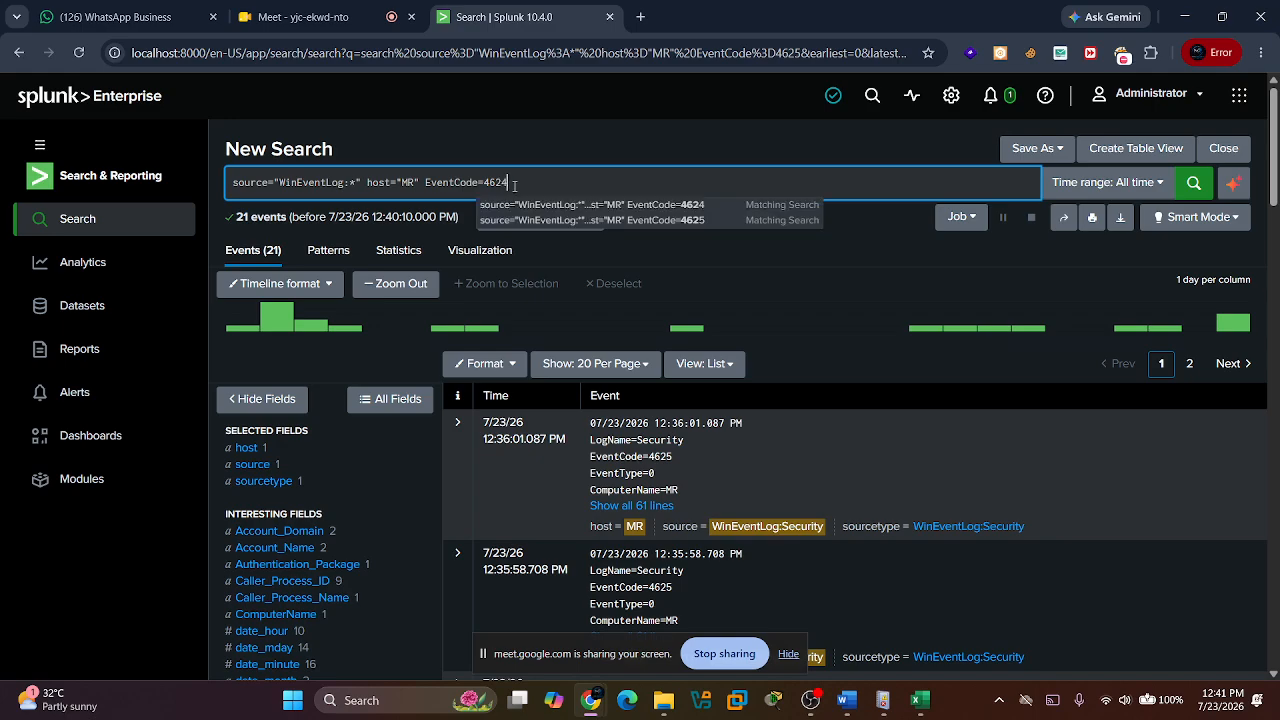
pyautogui.write('4')
pyautogui.press('Return')
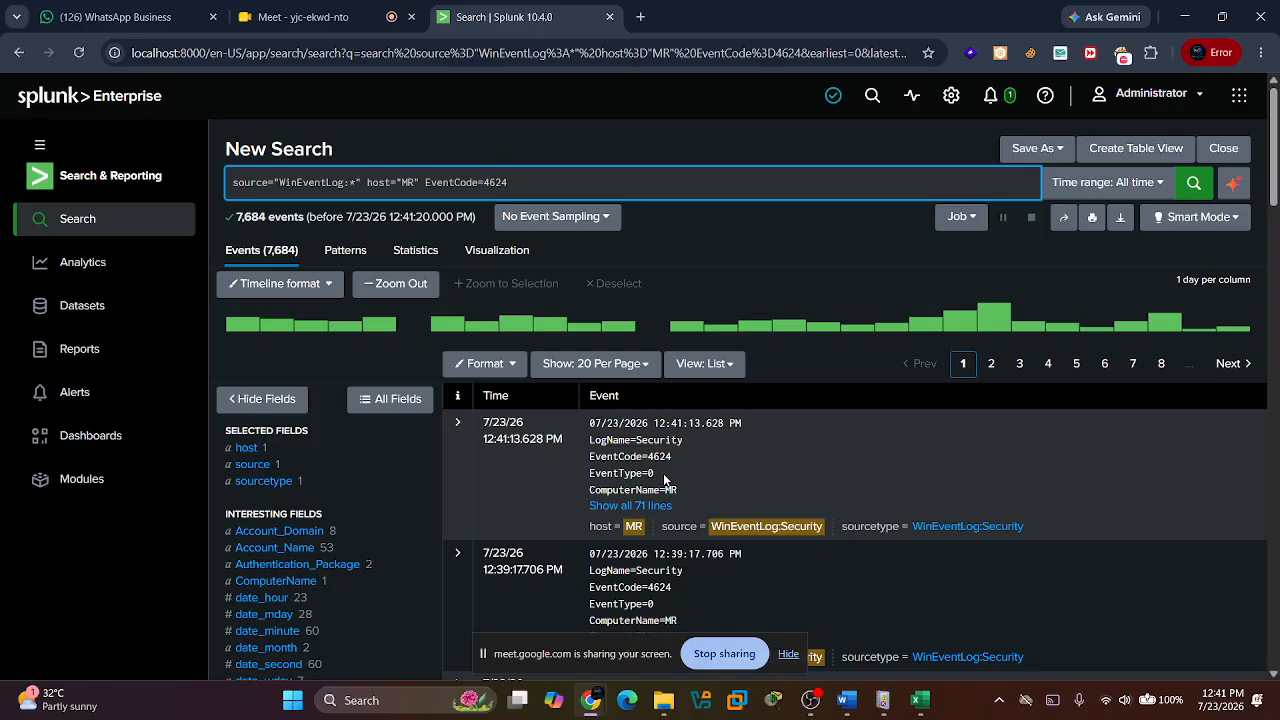
pyautogui.scroll(-4, 664, 480)
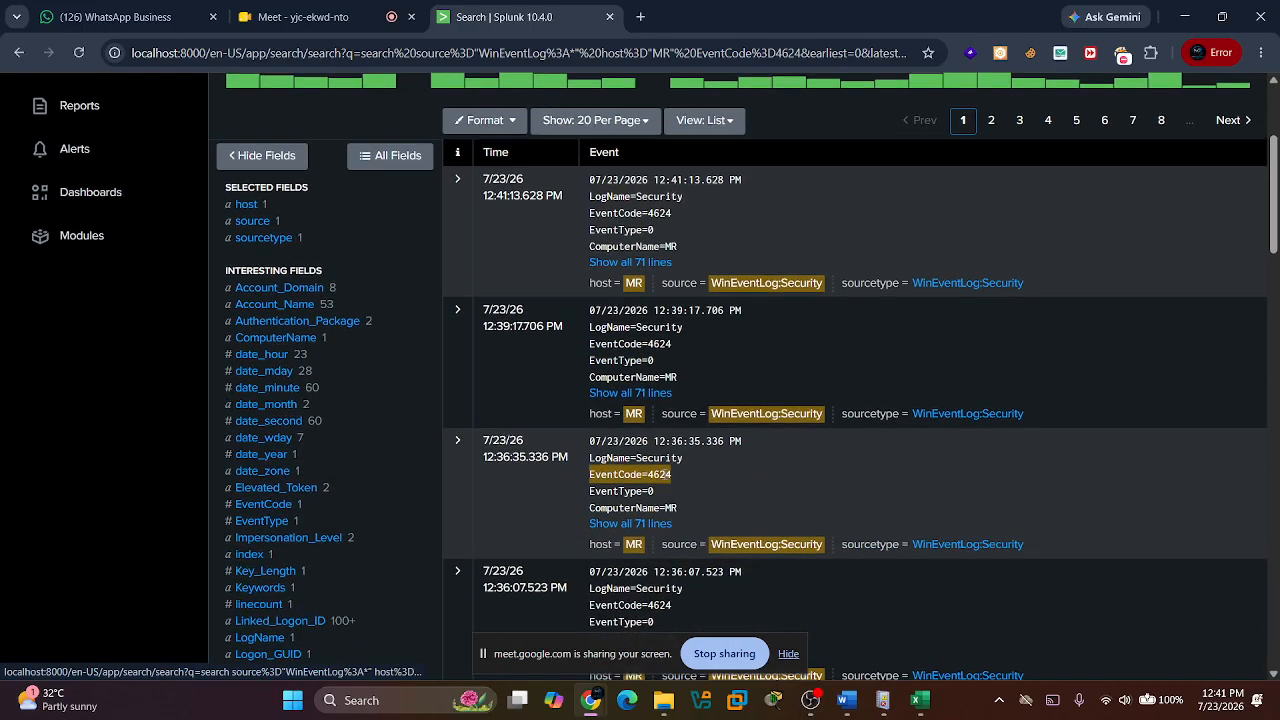
pyautogui.scroll(5, 664, 474)
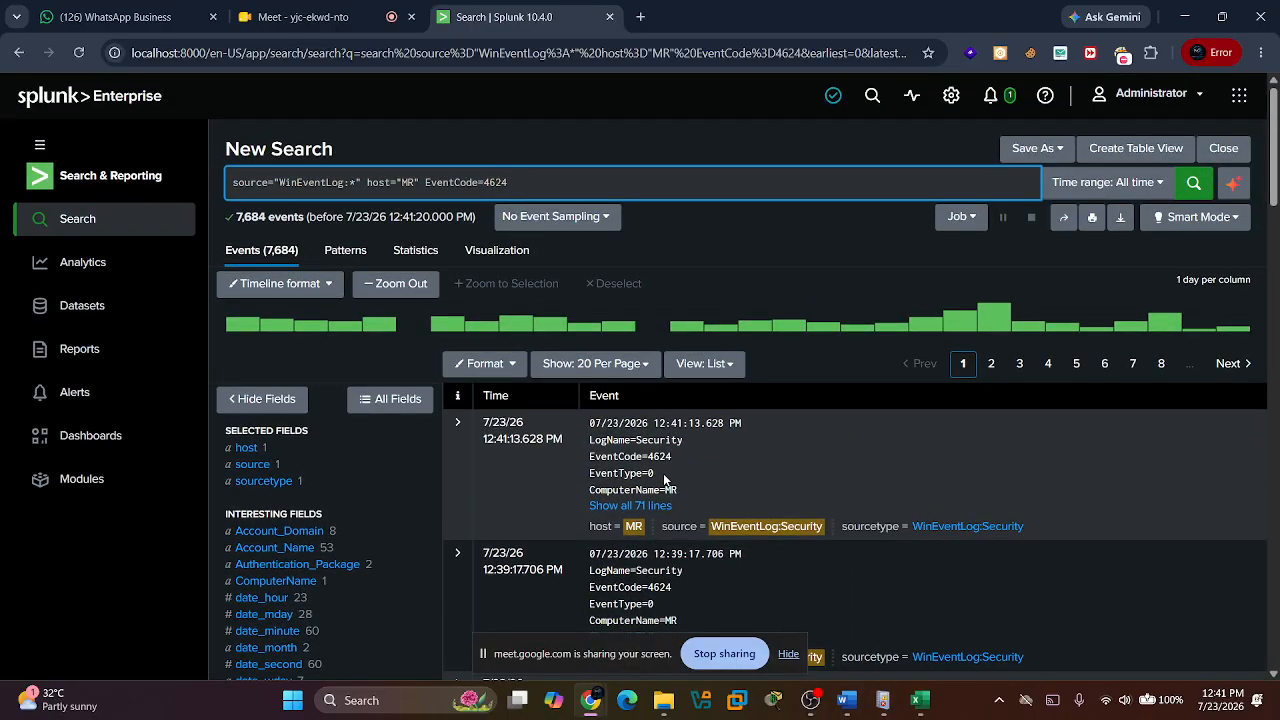
pyautogui.scroll(-1, 660, 490)
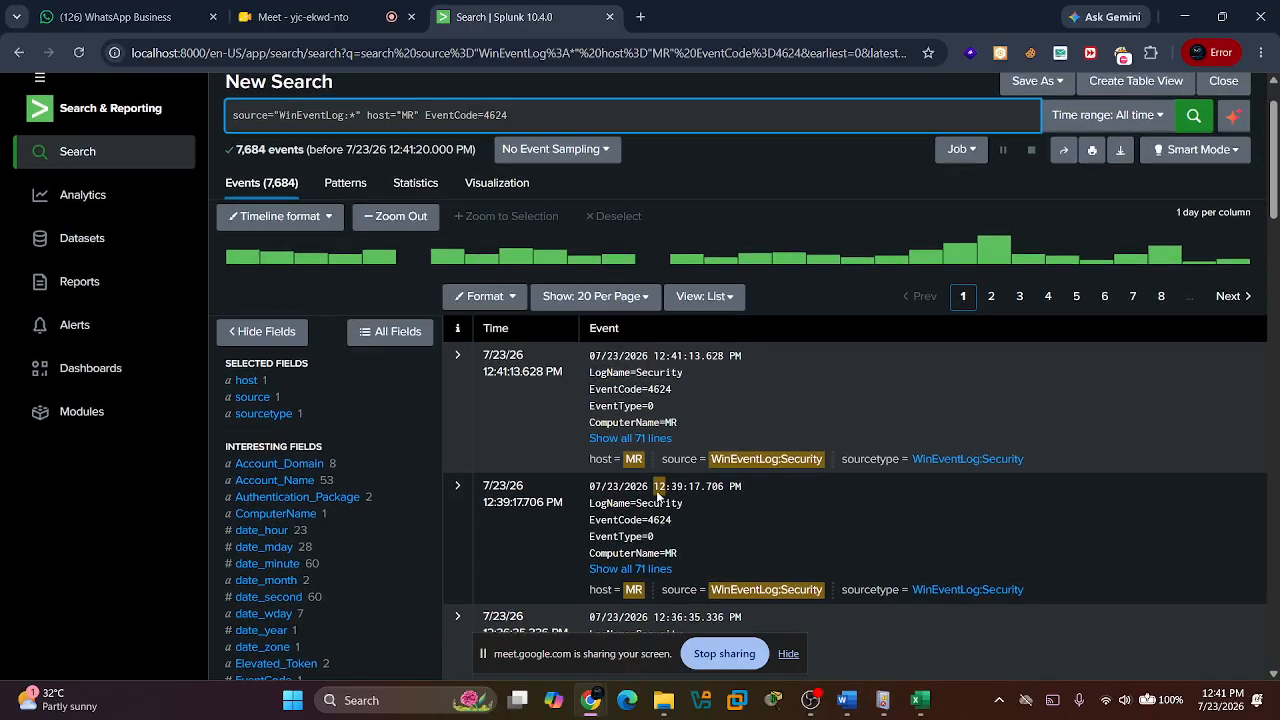
pyautogui.scroll(-1, 657, 492)
# Switch to Event Viewer, reload the Security log and view the details of the newest event with ID 4624.
pyautogui.hotkey('alt', 'Tab')
pyautogui.press('Tab')
pyautogui.press('Tab')
pyautogui.hotkey('alt', 'shift', 'Tab')
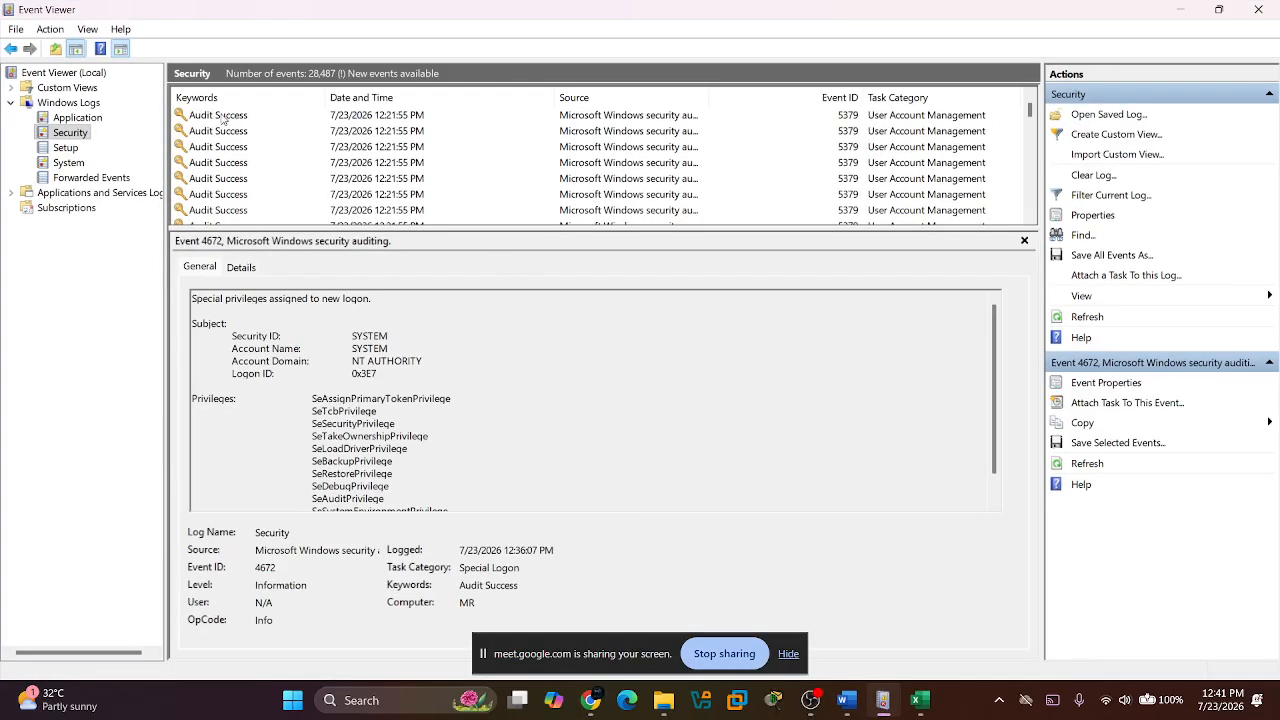
pyautogui.click(70, 148)
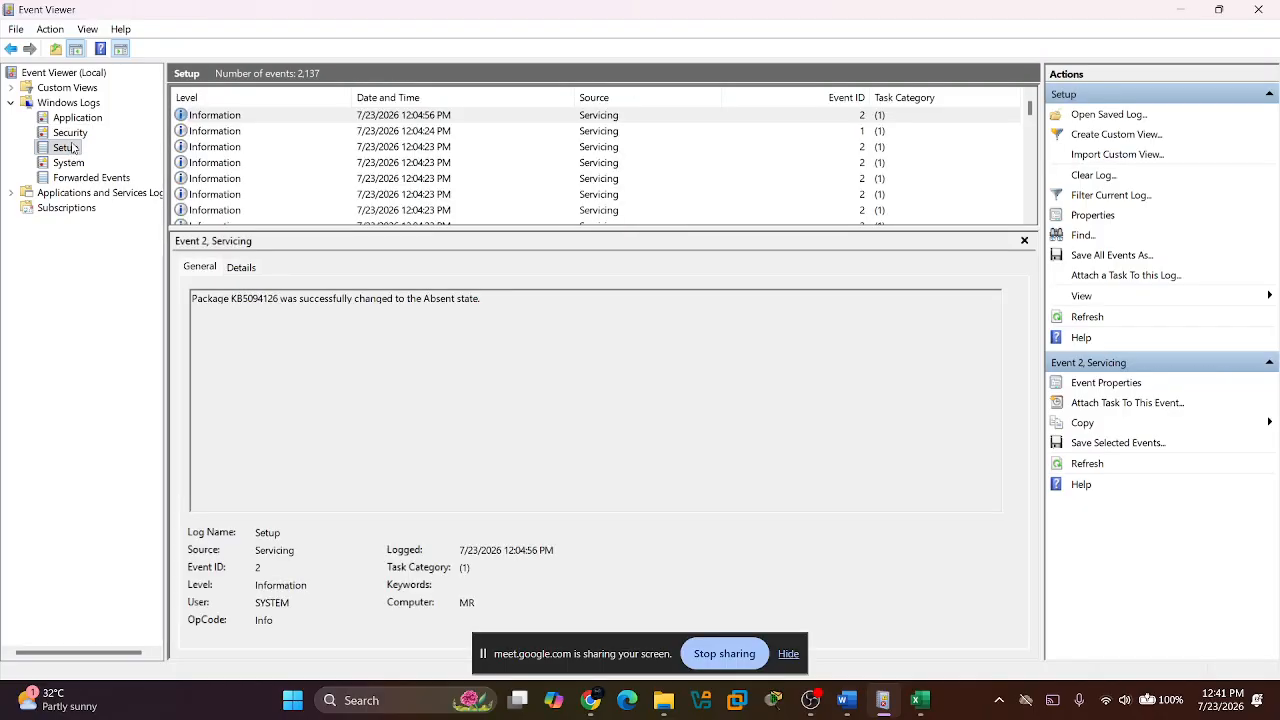
pyautogui.click(70, 133)
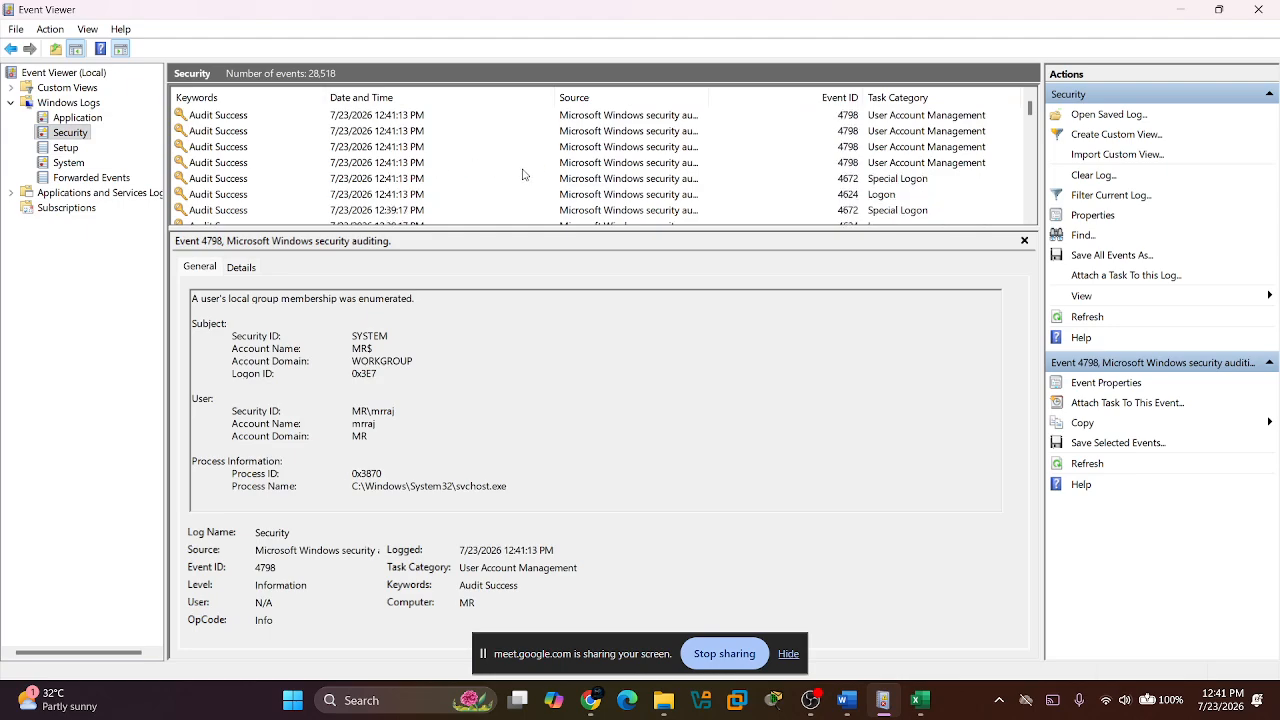
pyautogui.click(802, 195)
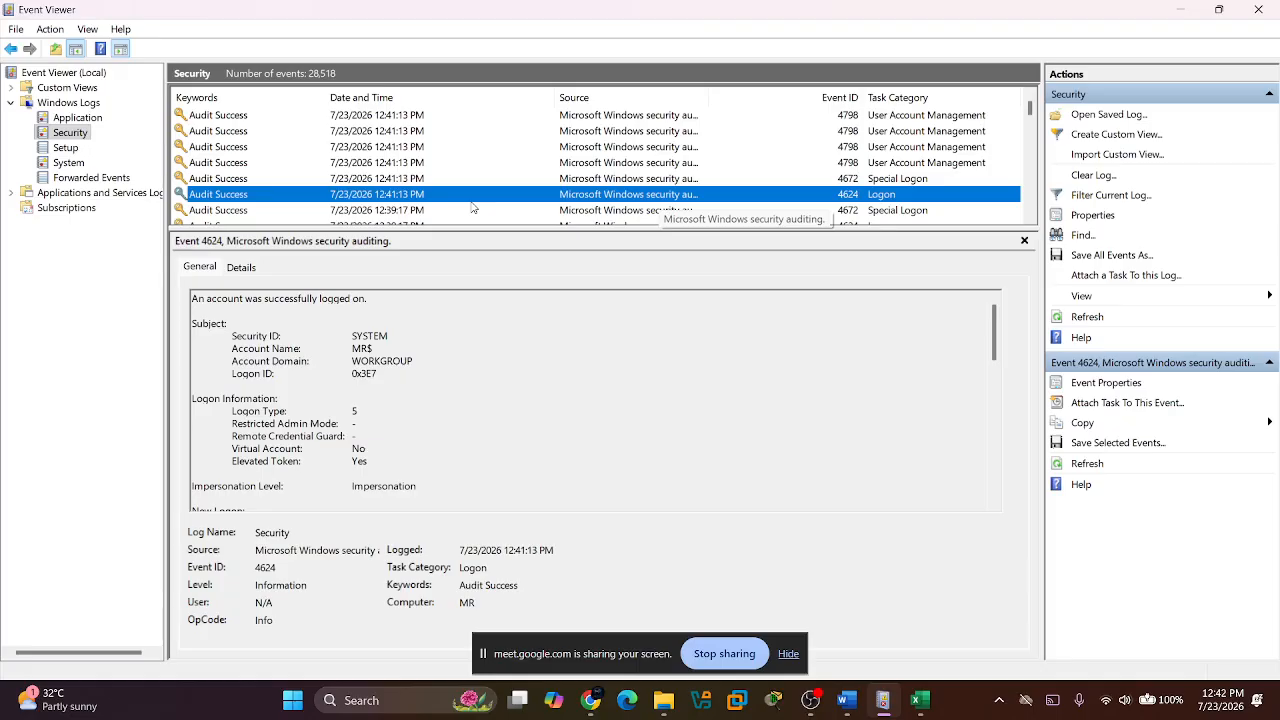
# Return to the Splunk search for event code 4624 and collapse the navigation sidebar.
pyautogui.hotkey('alt', 'Tab')
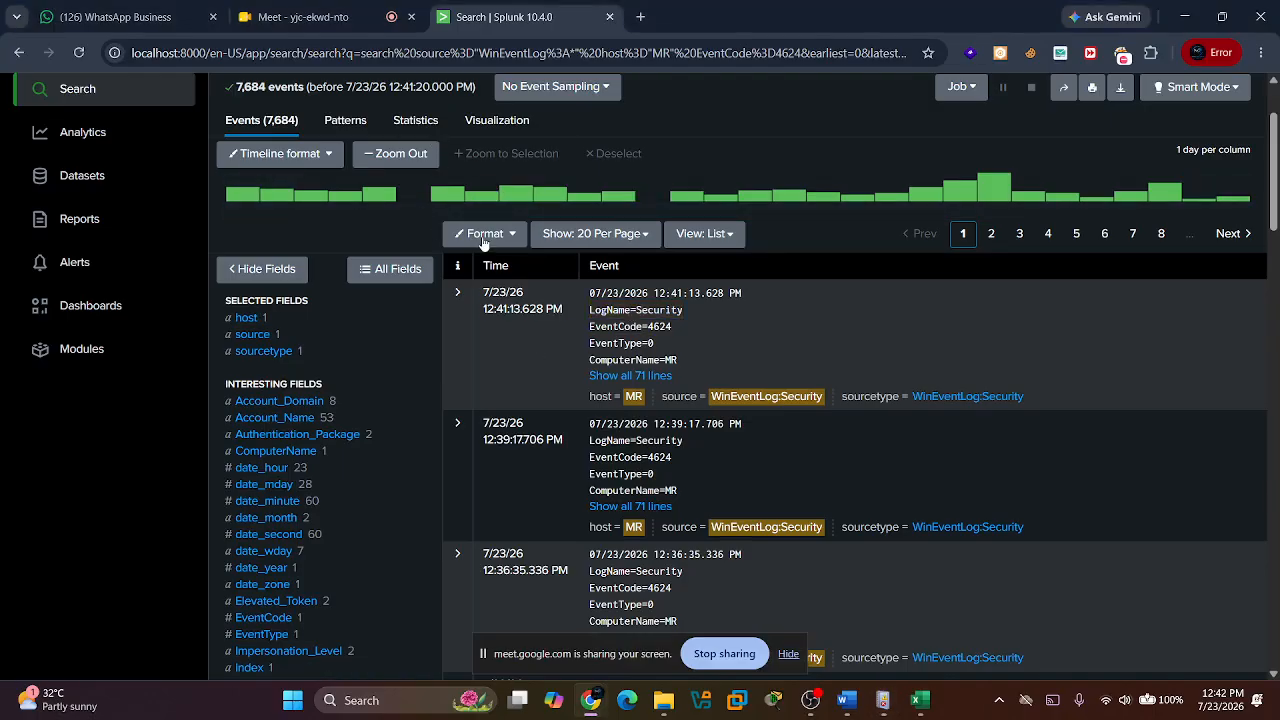
pyautogui.scroll(2, 186, 231)
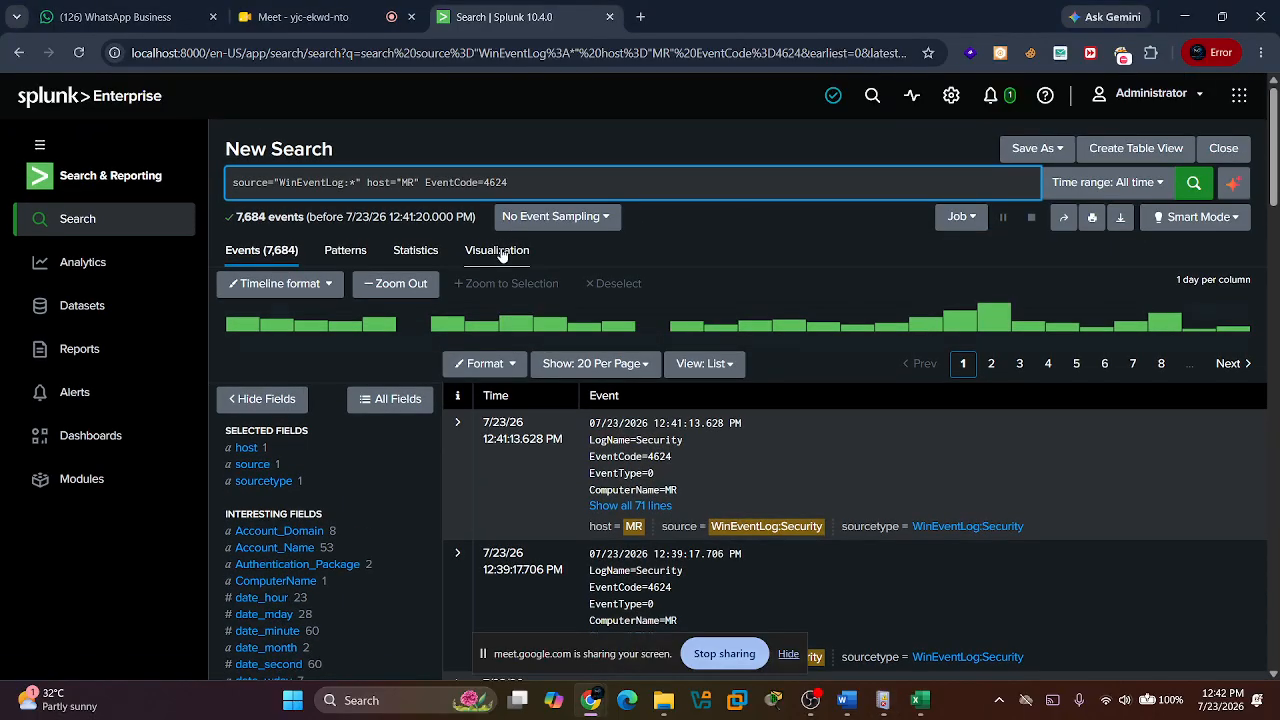
pyautogui.click(39, 146)
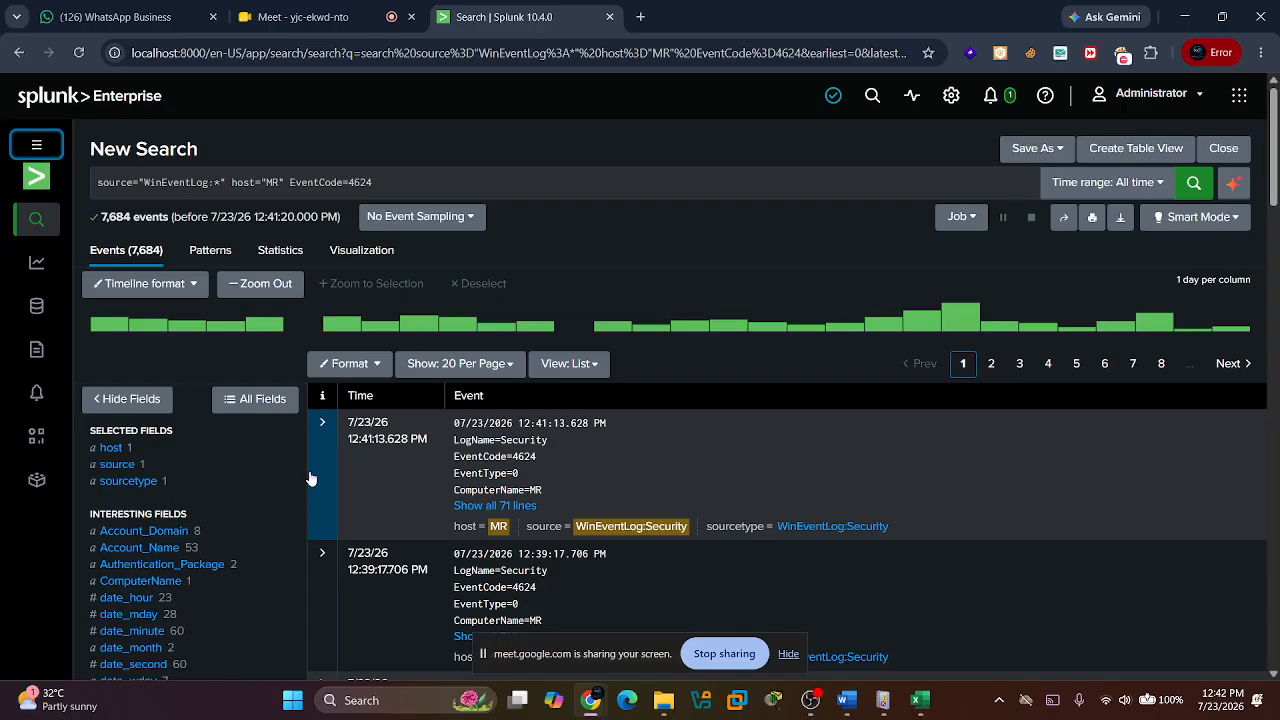
pyautogui.scroll(-2, 493, 588)
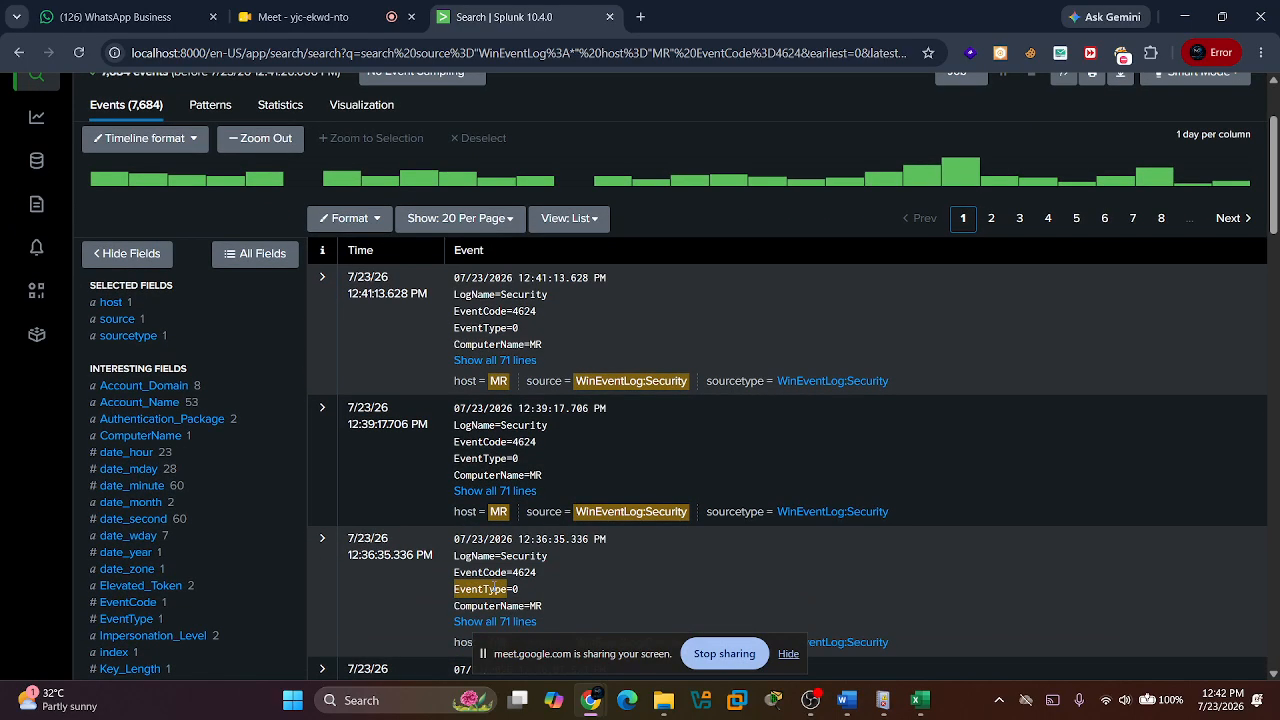
pyautogui.scroll(2, 450, 585)
# Open the EventCode field summary, hide the screen-sharing notice, examine the count for 4624 and close the summary.
pyautogui.scroll(-1, 250, 595)
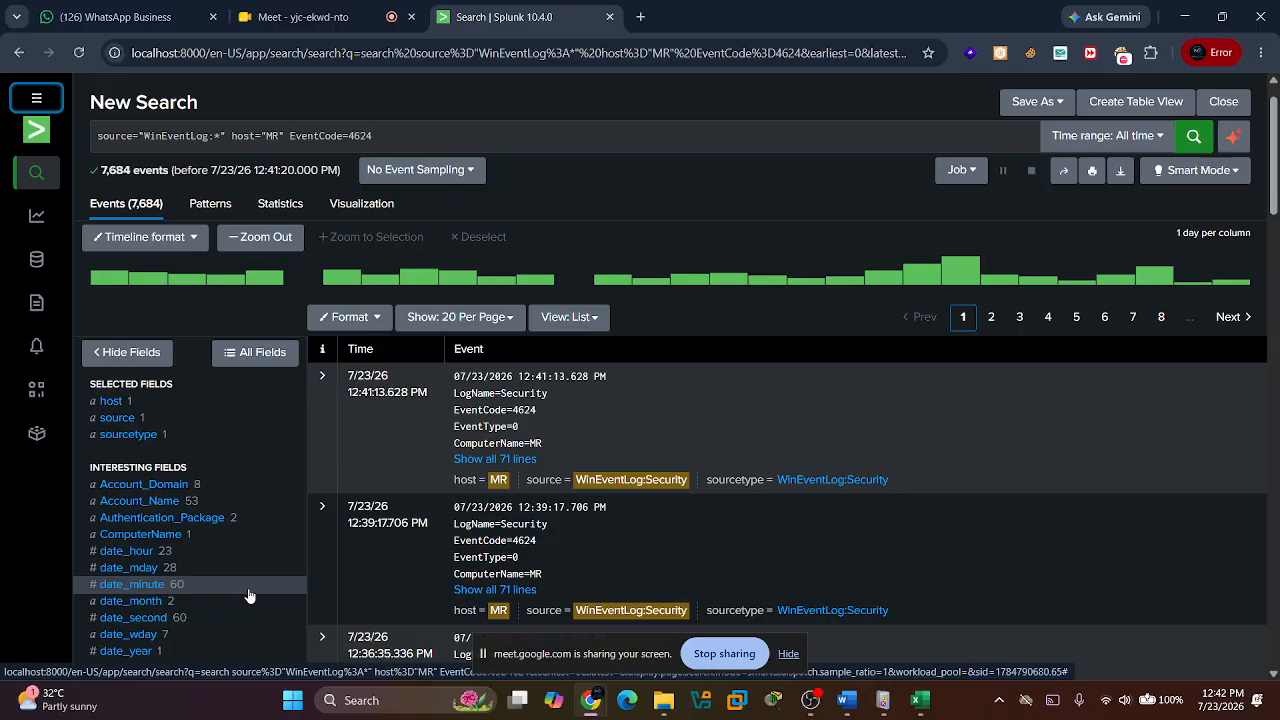
pyautogui.scroll(-1, 250, 595)
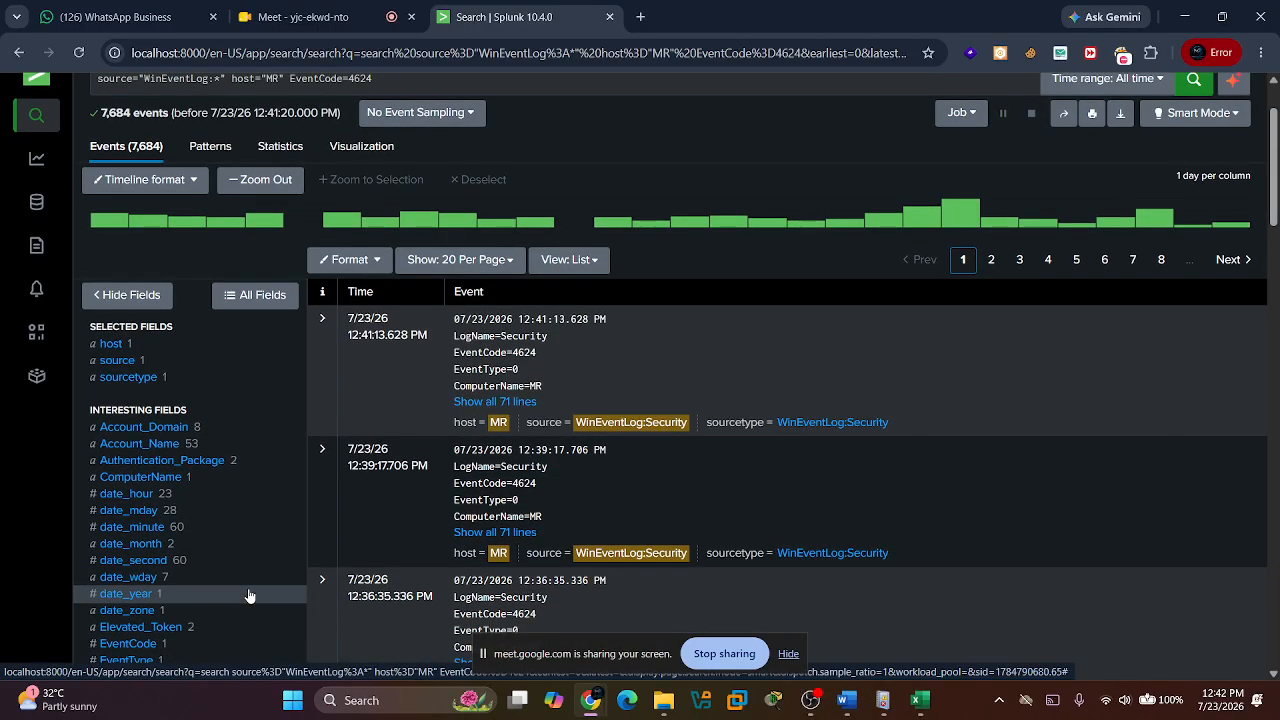
pyautogui.scroll(-1, 138, 606)
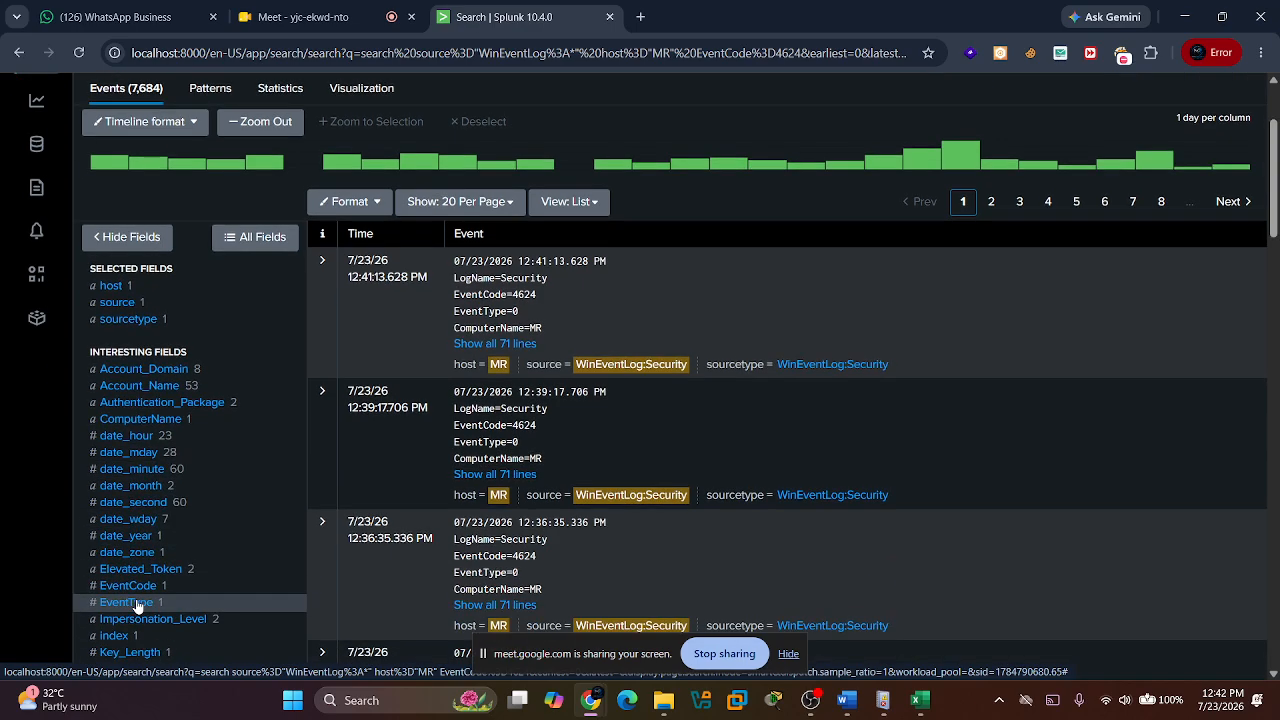
pyautogui.click(128, 585)
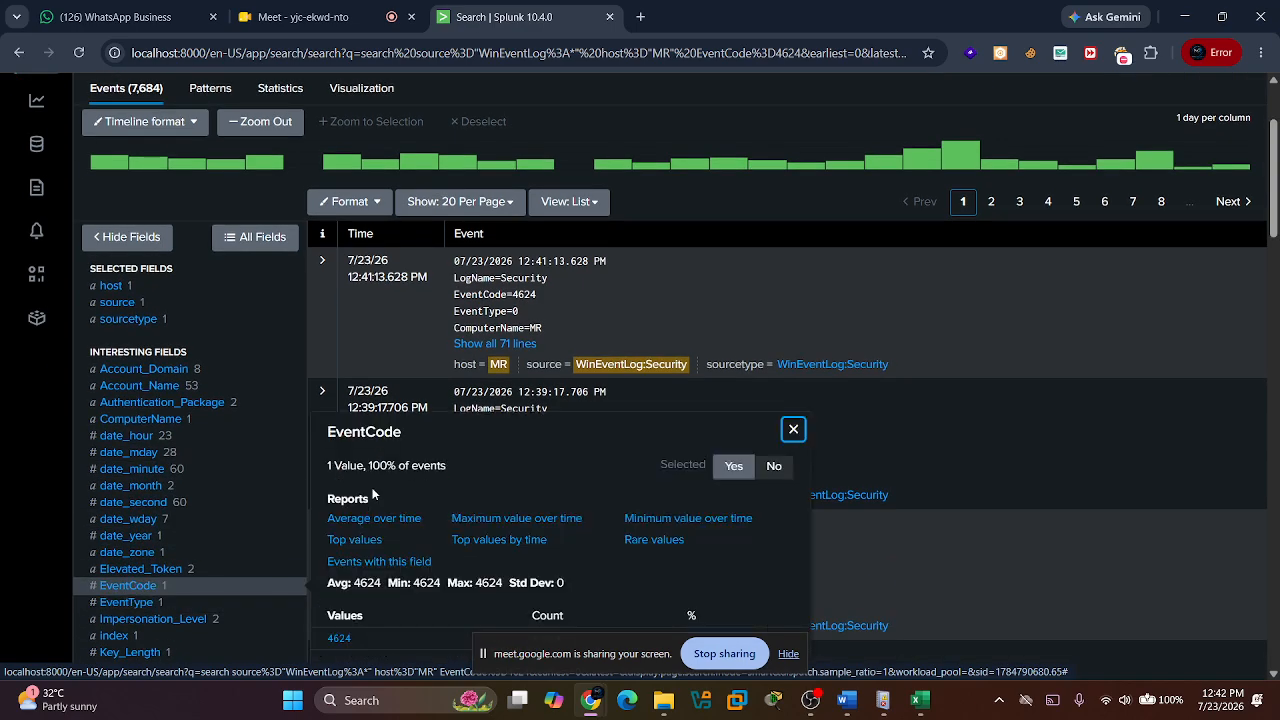
pyautogui.click(786, 654)
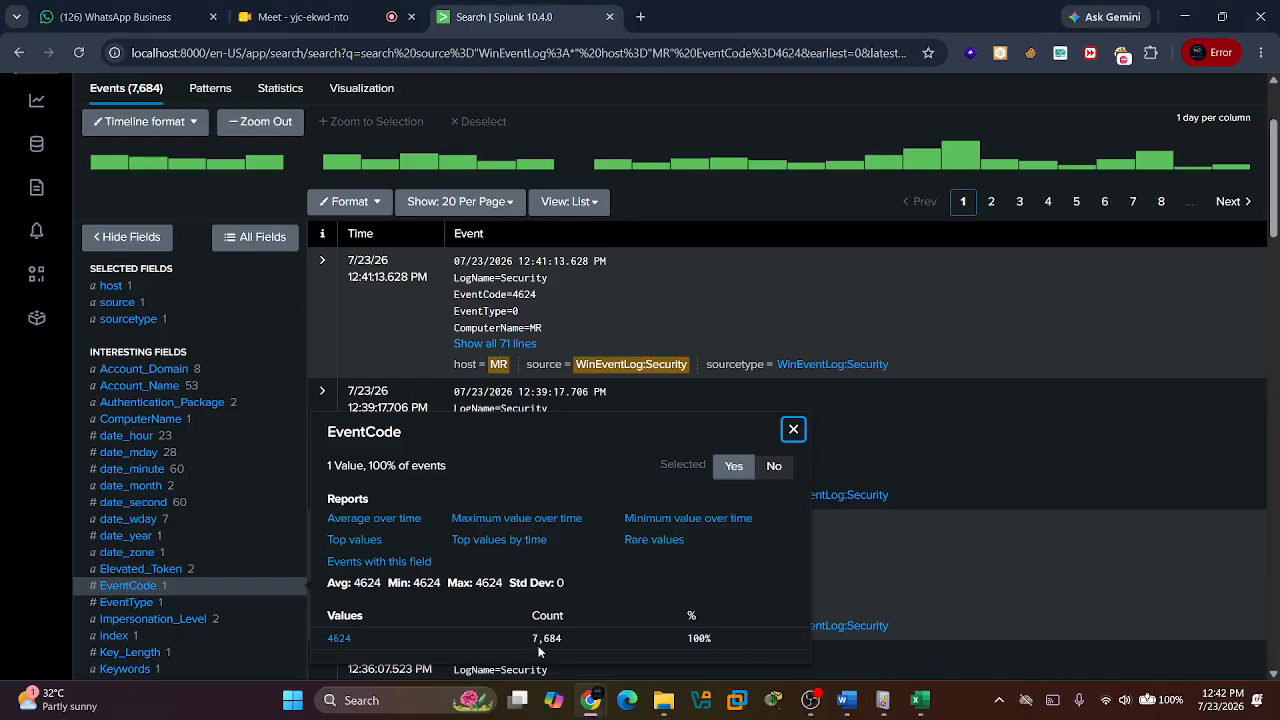
pyautogui.moveTo(533, 640); pyautogui.dragTo(563, 638)
pyautogui.click(942, 386)
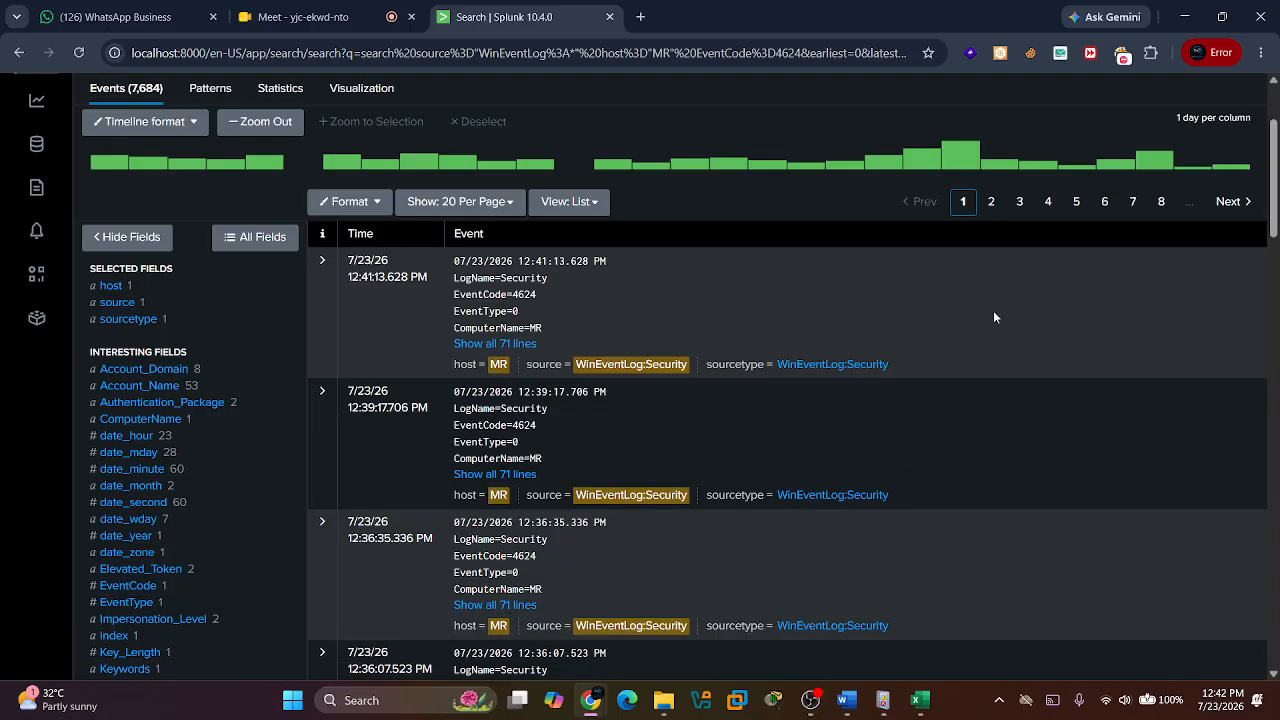
# Set the time range of the 4624 search to the Today preset.
pyautogui.scroll(2, 993, 310)
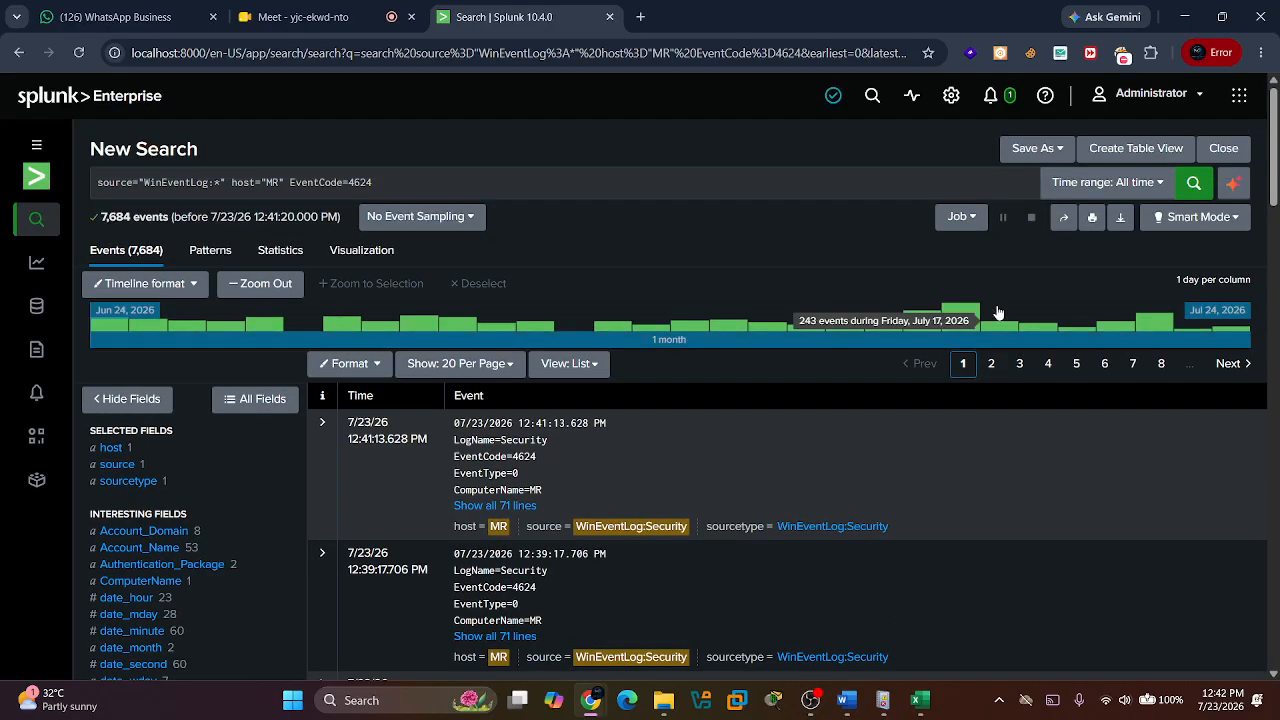
pyautogui.click(1087, 186)
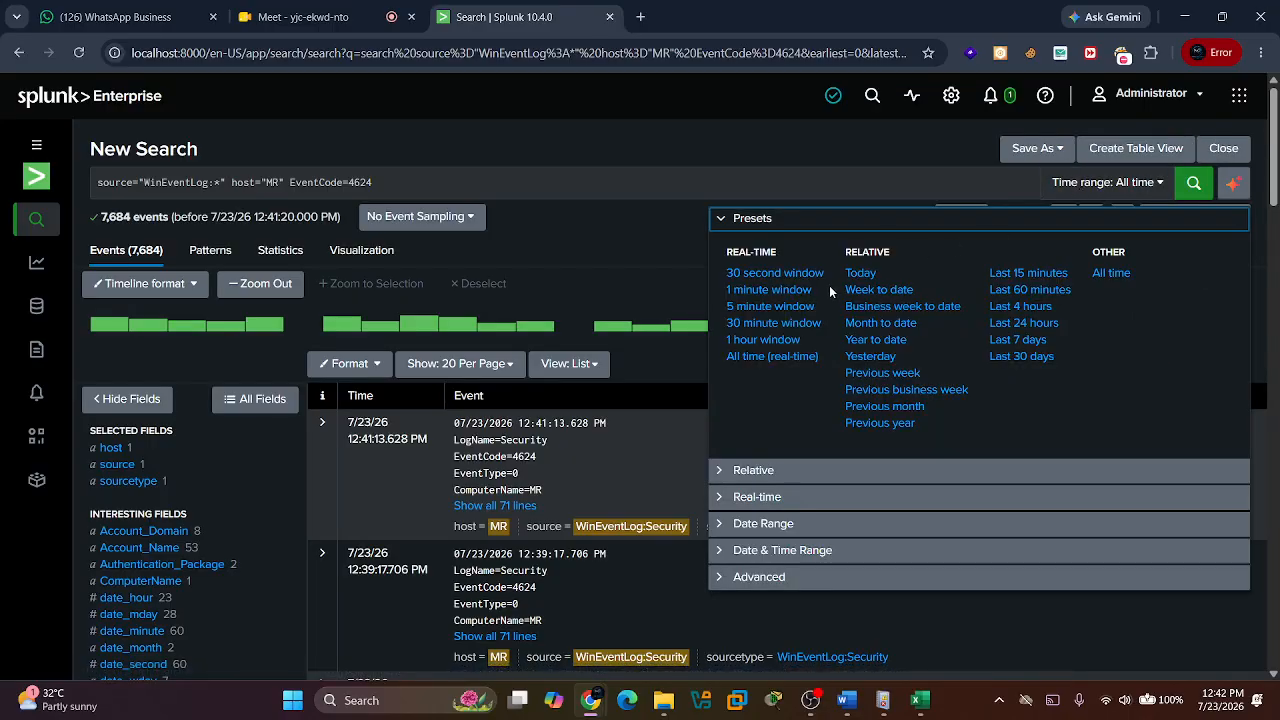
pyautogui.click(872, 273)
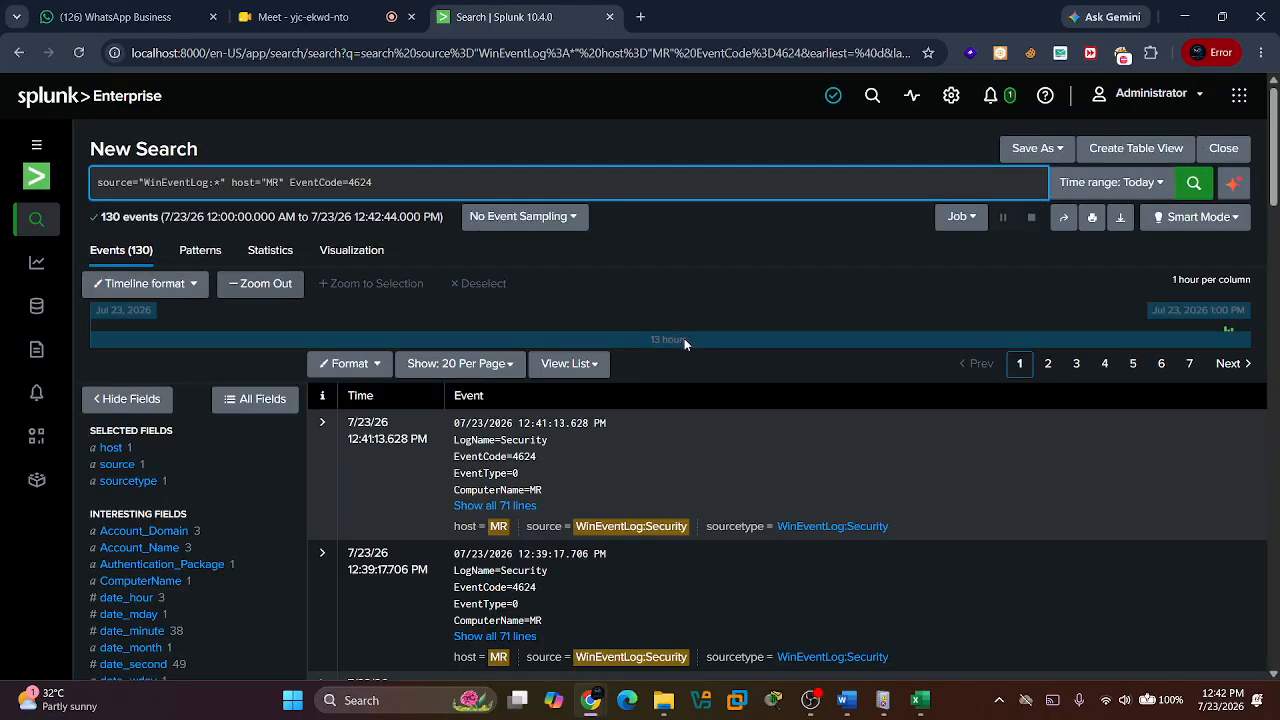
# Check the EventCode field summary for today's 4624 count, close it and return to the search query.
pyautogui.scroll(-4, 331, 520)
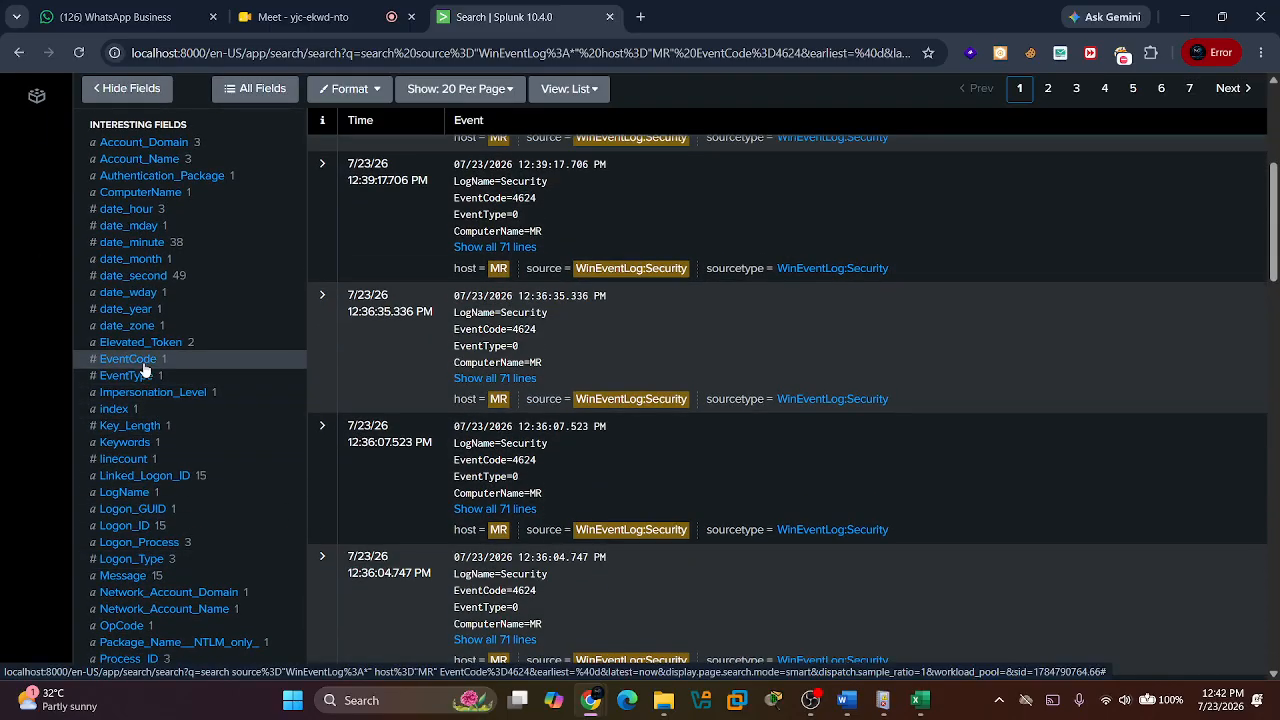
pyautogui.click(128, 359)
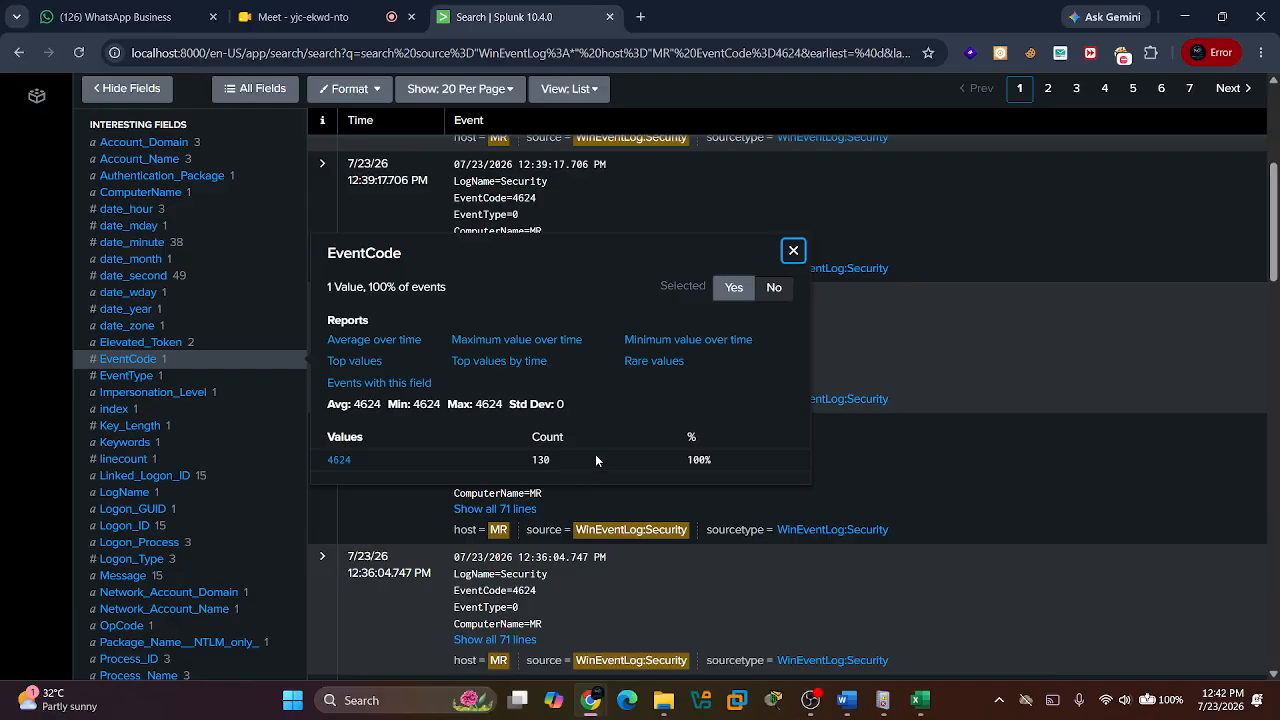
pyautogui.click(791, 254)
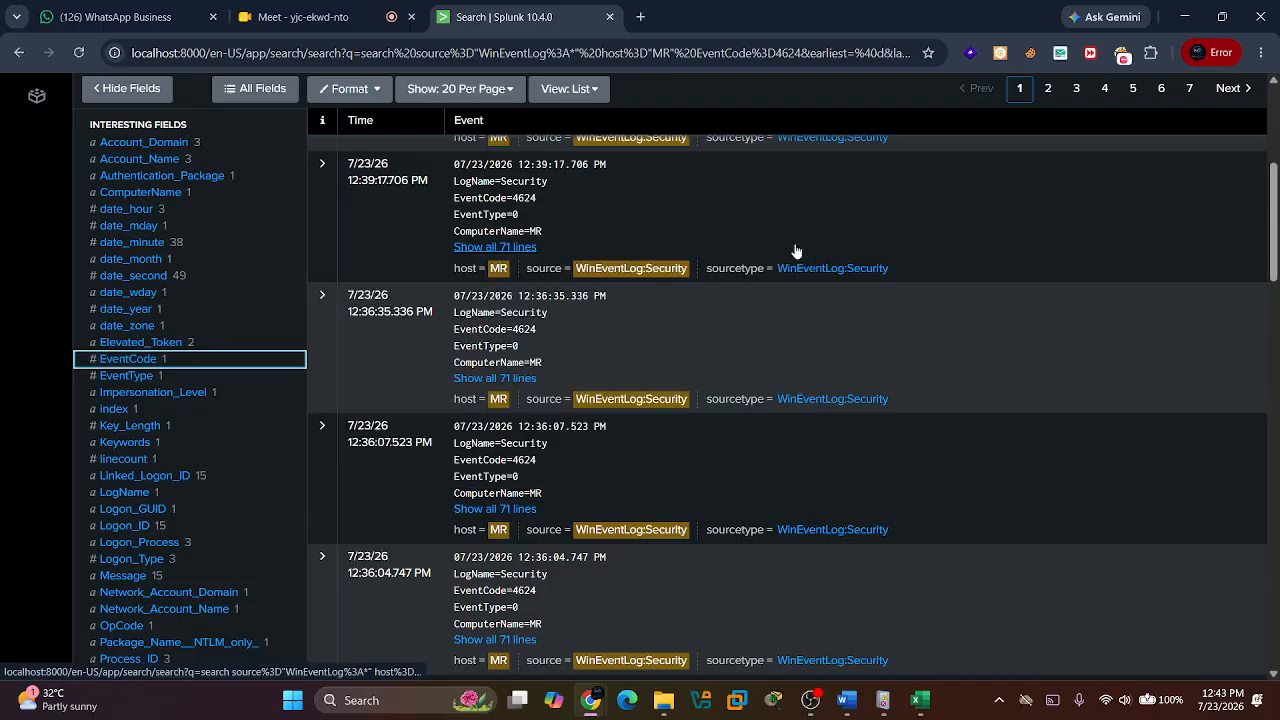
pyautogui.scroll(4, 710, 404)
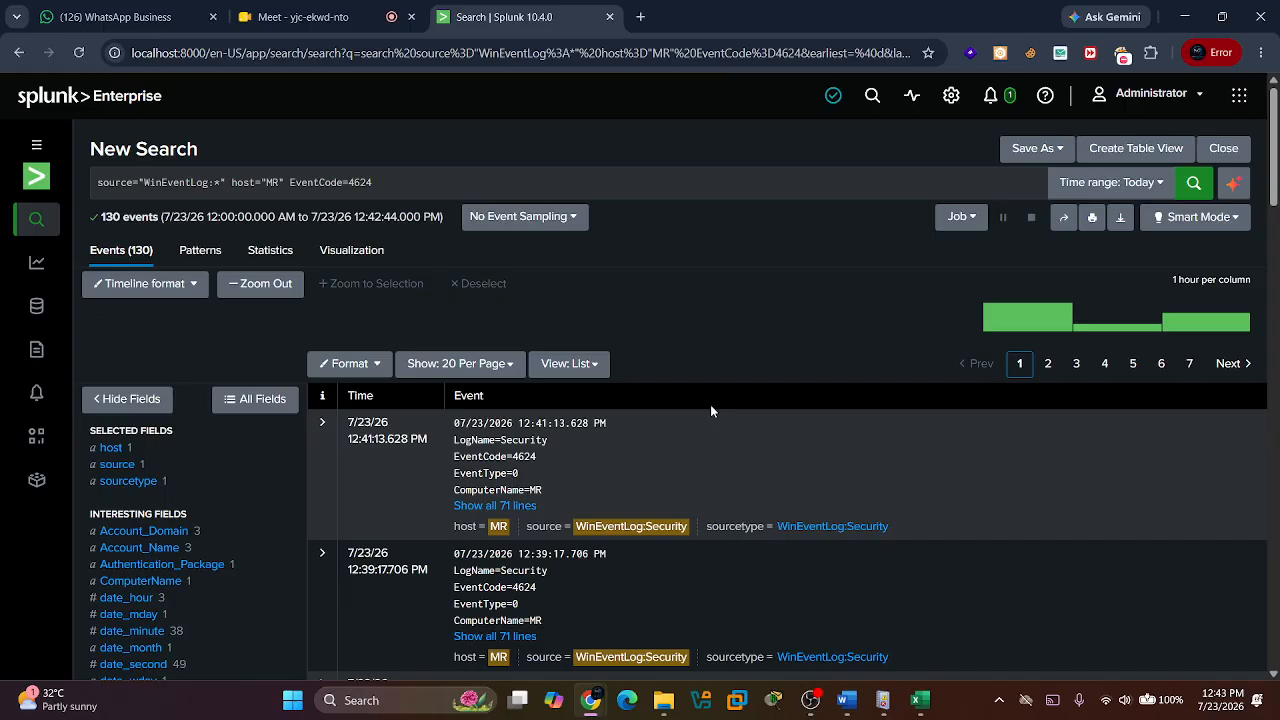
# Switch to the windows event code workbook in Excel, open the linked description of event 4622 and skim the web page.
pyautogui.hotkey('alt', 'Tab')
pyautogui.hotkey('alt', 'Tab')
pyautogui.hotkey('alt', 'Tab')
pyautogui.hotkey('alt', 'Tab')
pyautogui.hotkey('alt', 'Tab')
pyautogui.hotkey('alt', 'Tab')
pyautogui.hotkey('alt', 'Tab')
pyautogui.hotkey('alt', 'Tab')
pyautogui.hotkey('alt', 'Tab')
pyautogui.hotkey('alt', 'Tab')
pyautogui.hotkey('alt', 'Tab')
pyautogui.hotkey('alt', 'Tab')
pyautogui.hotkey('alt', 'Tab')
pyautogui.hotkey('alt', 'Tab')
pyautogui.hotkey('alt', 'Tab')
pyautogui.hotkey('alt', 'Tab')
pyautogui.hotkey('alt', 'Tab')
pyautogui.hotkey('alt', 'Tab')
pyautogui.hotkey('alt', 'Tab')
pyautogui.hotkey('alt', 'Tab')
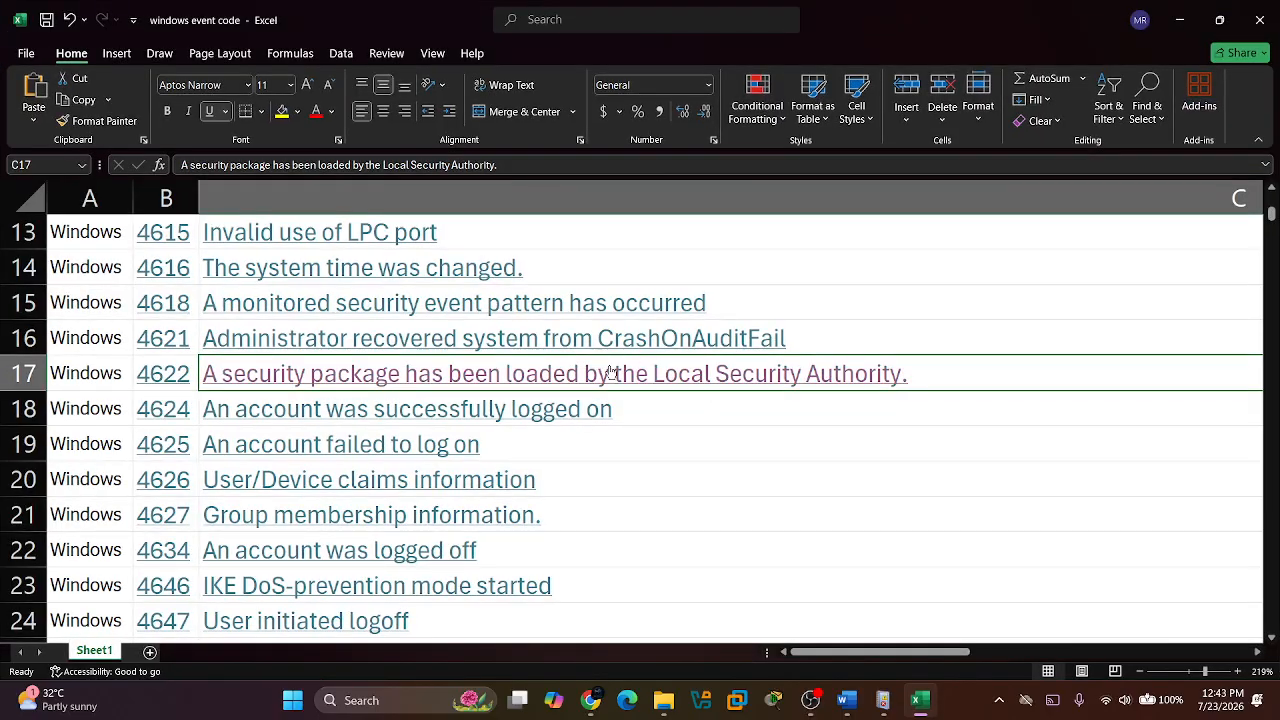
pyautogui.click(612, 373)
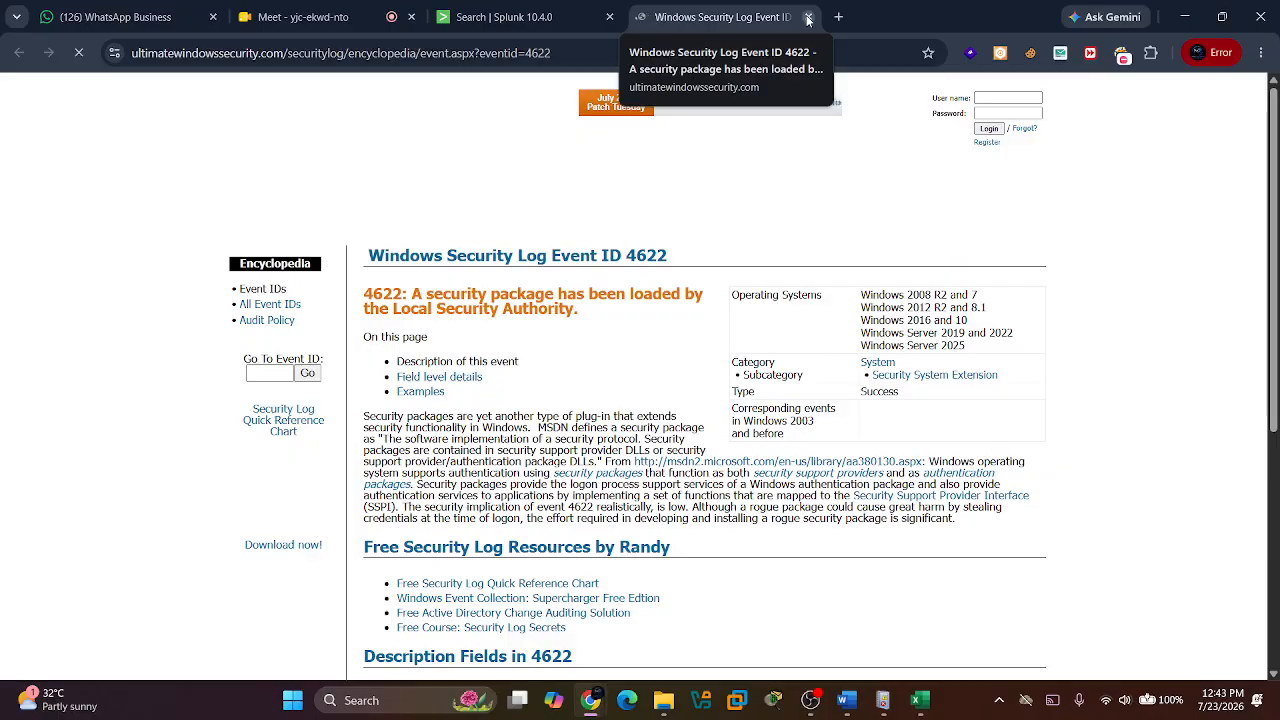
pyautogui.scroll(-6, 564, 422)
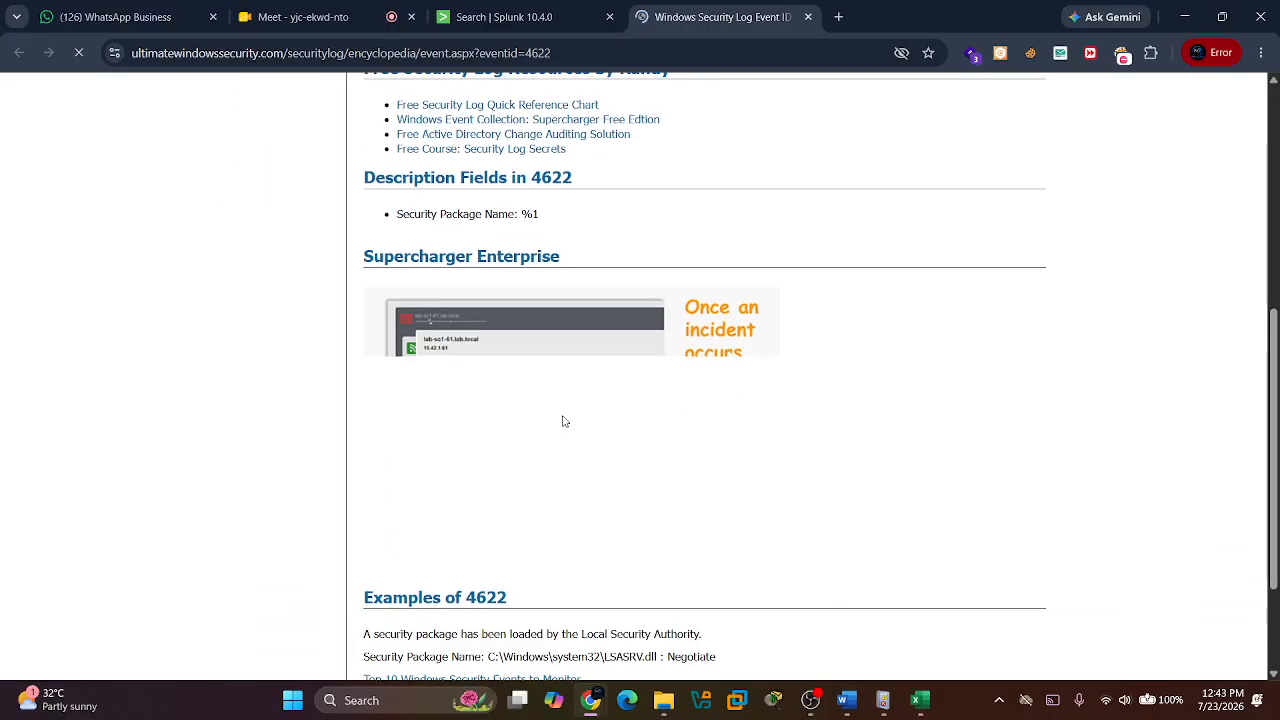
pyautogui.scroll(7, 564, 422)
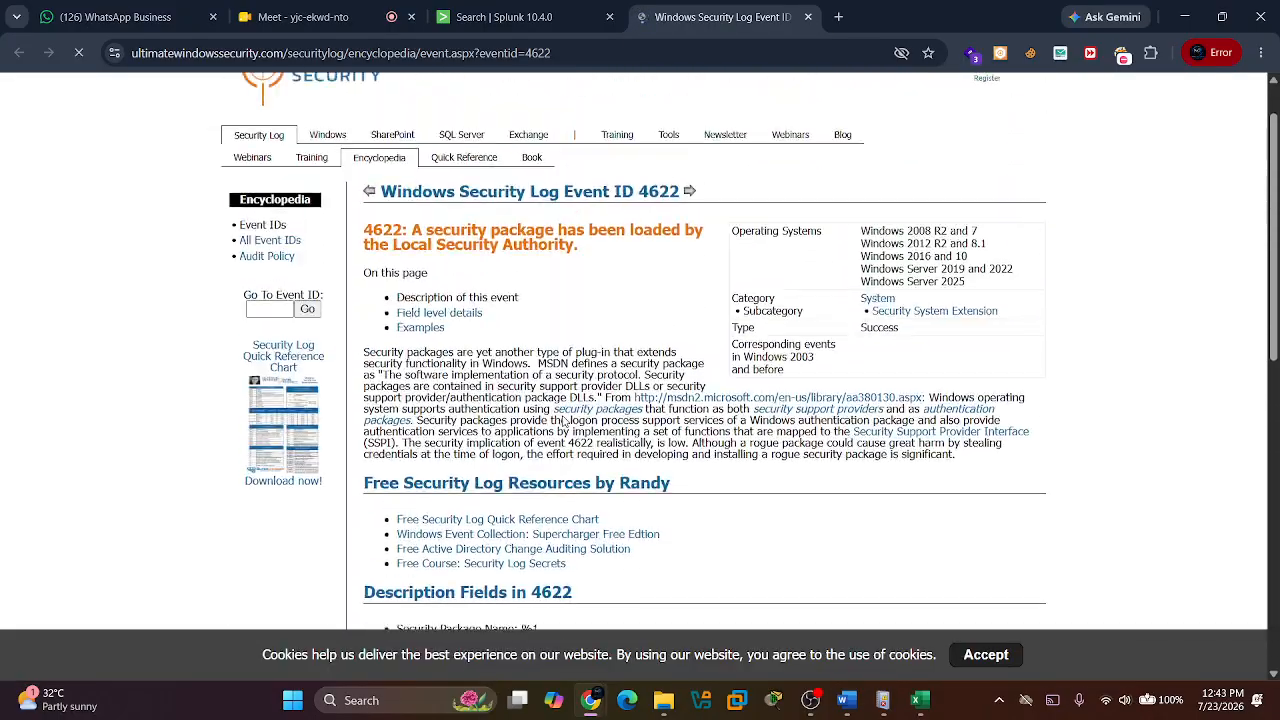
# Return to the windows event code workbook in Excel and look through the list of event codes and descriptions.
pyautogui.hotkey('alt', 'Tab')
pyautogui.hotkey('alt', 'Tab')
pyautogui.hotkey('alt', 'Tab')
pyautogui.press('Left')
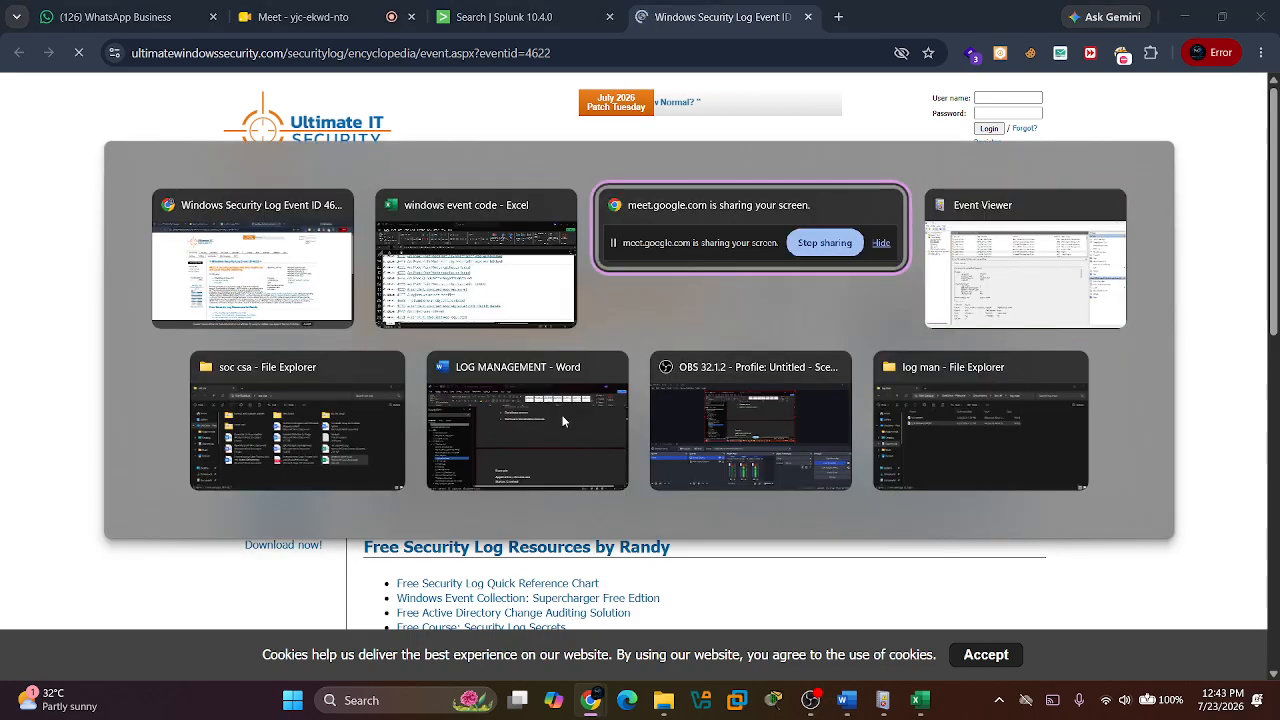
pyautogui.press('Down')
pyautogui.press('Up')
pyautogui.press('Left')
pyautogui.press('Left')
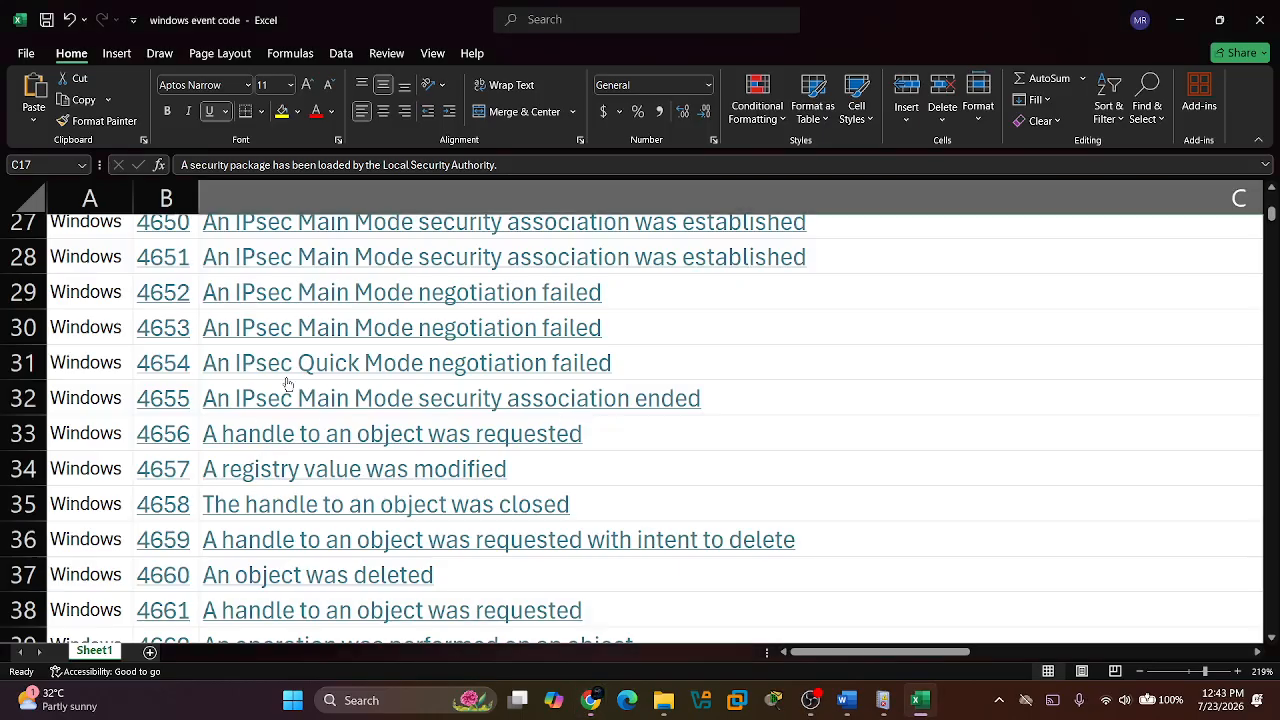
pyautogui.scroll(-2, 295, 390)
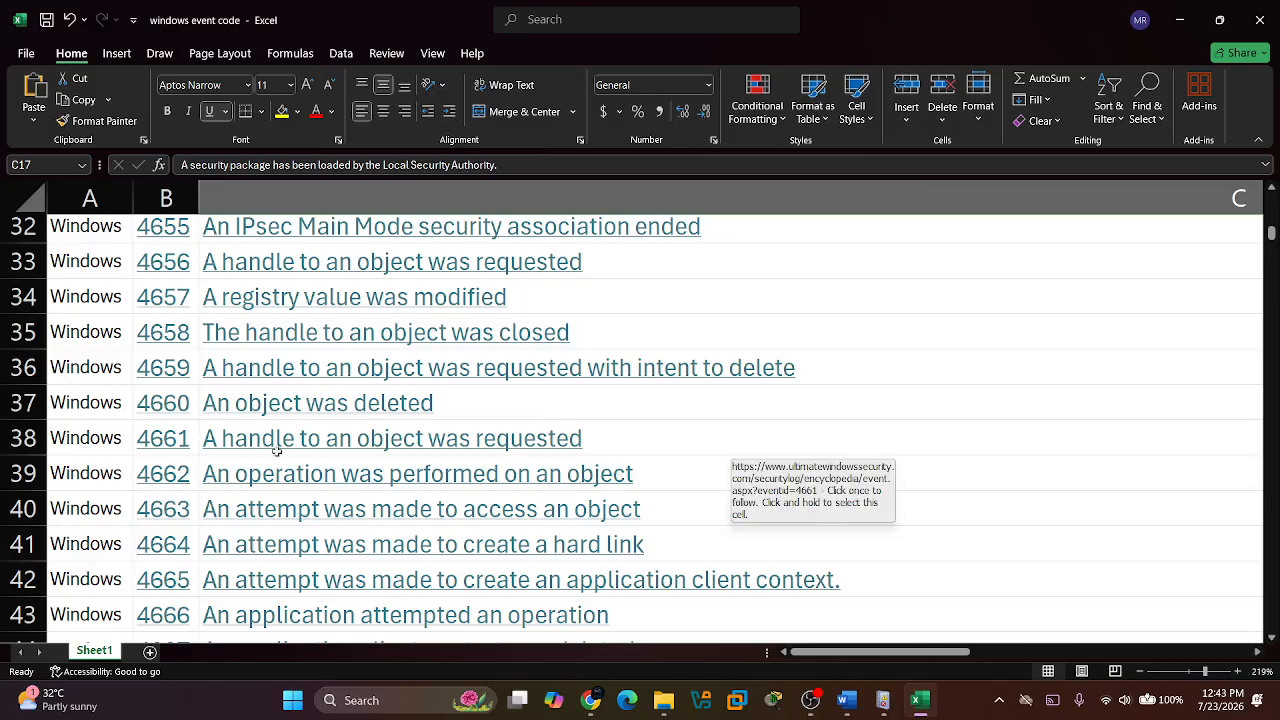
pyautogui.scroll(10, 277, 451)
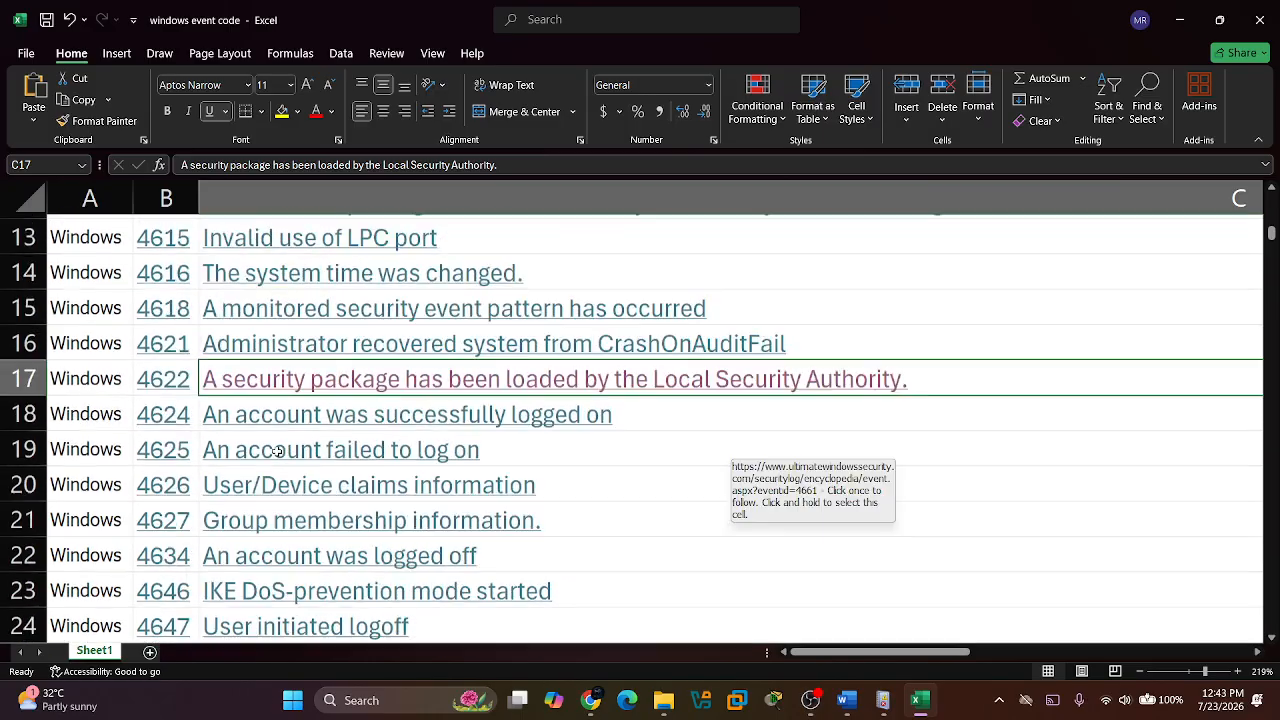
pyautogui.scroll(-5, 250, 492)
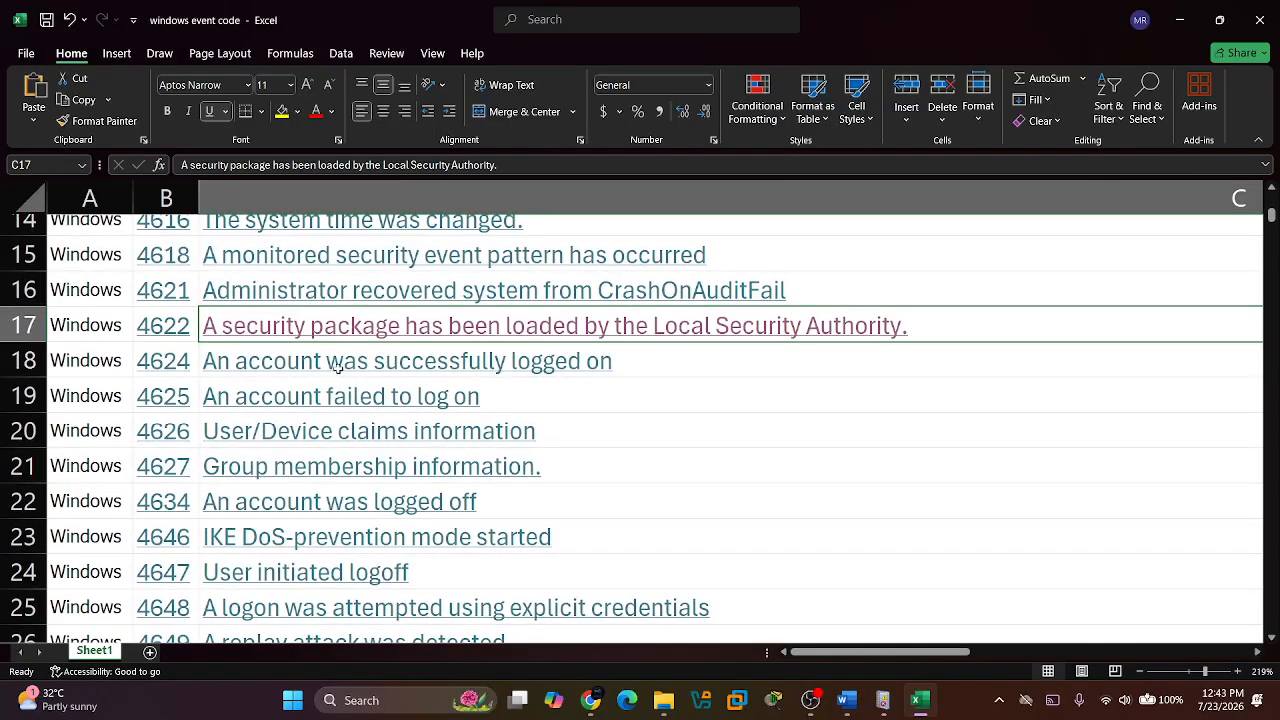
# Skim the web page linked from event 4624's description, close it and dismiss the newsletter sign-up on the remaining page.
pyautogui.click(351, 365)
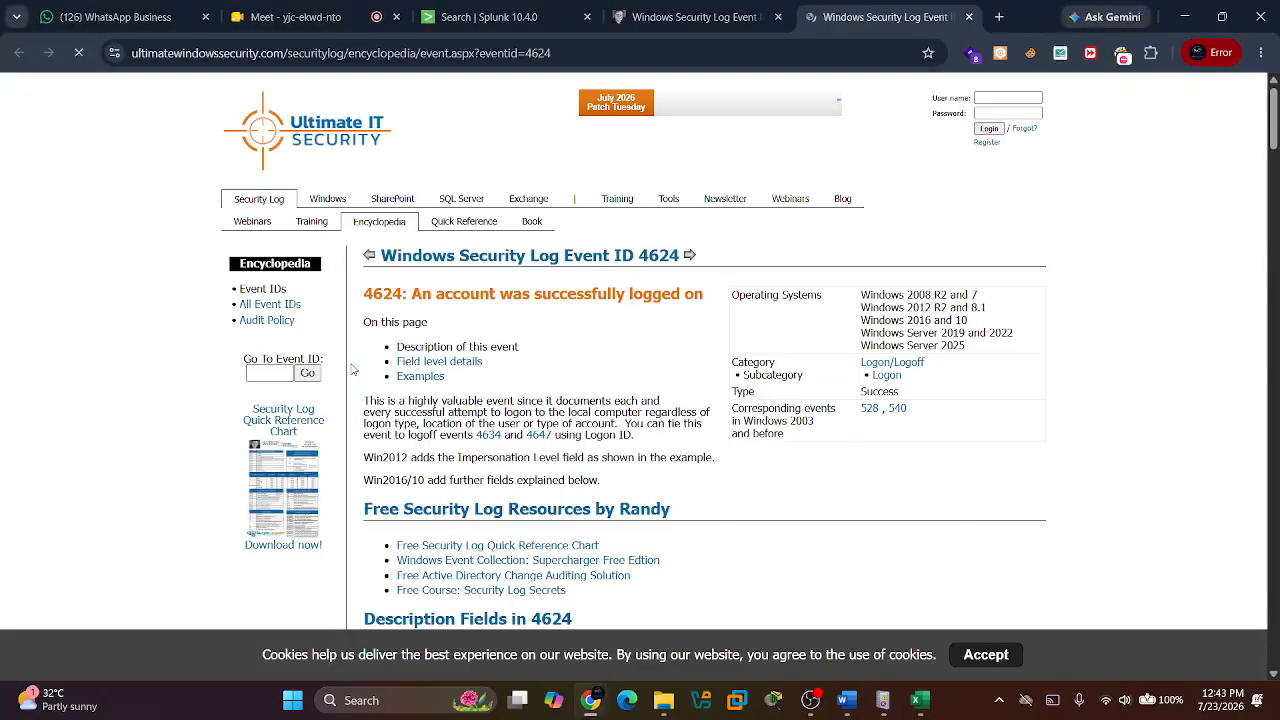
pyautogui.scroll(-10, 548, 353)
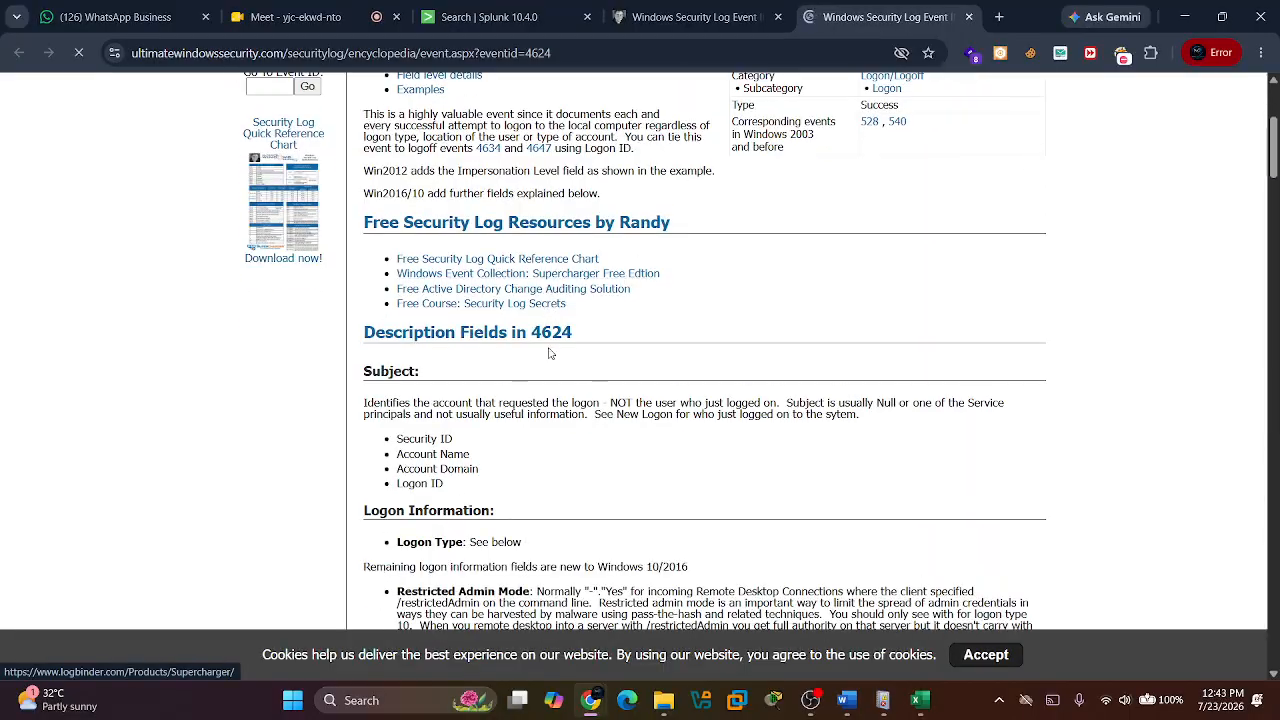
pyautogui.scroll(-15, 549, 350)
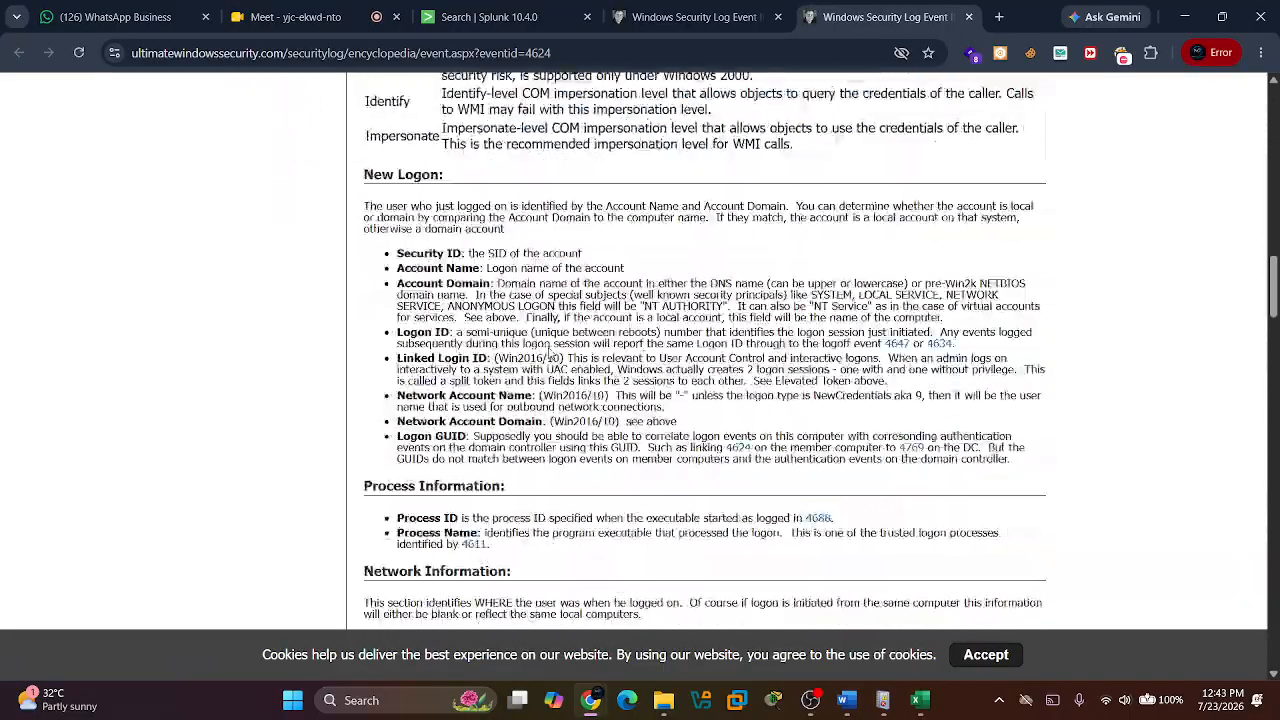
pyautogui.scroll(-20, 549, 354)
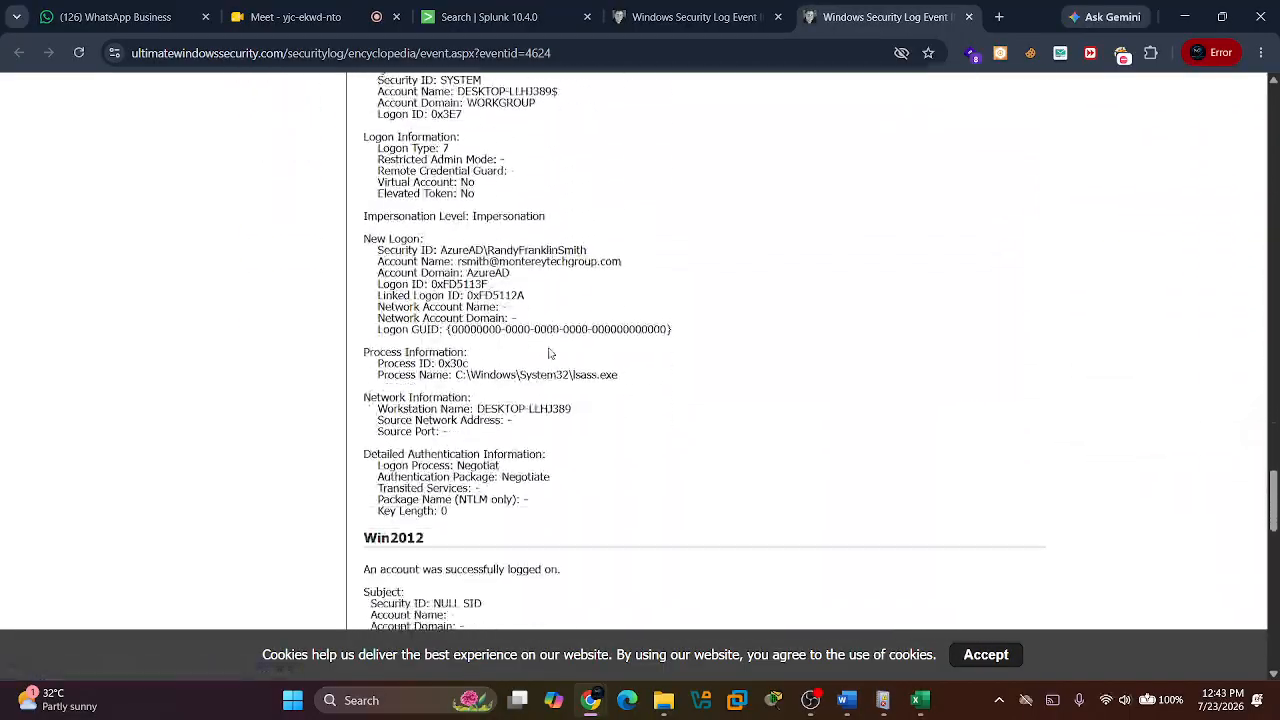
pyautogui.scroll(-1, 549, 352)
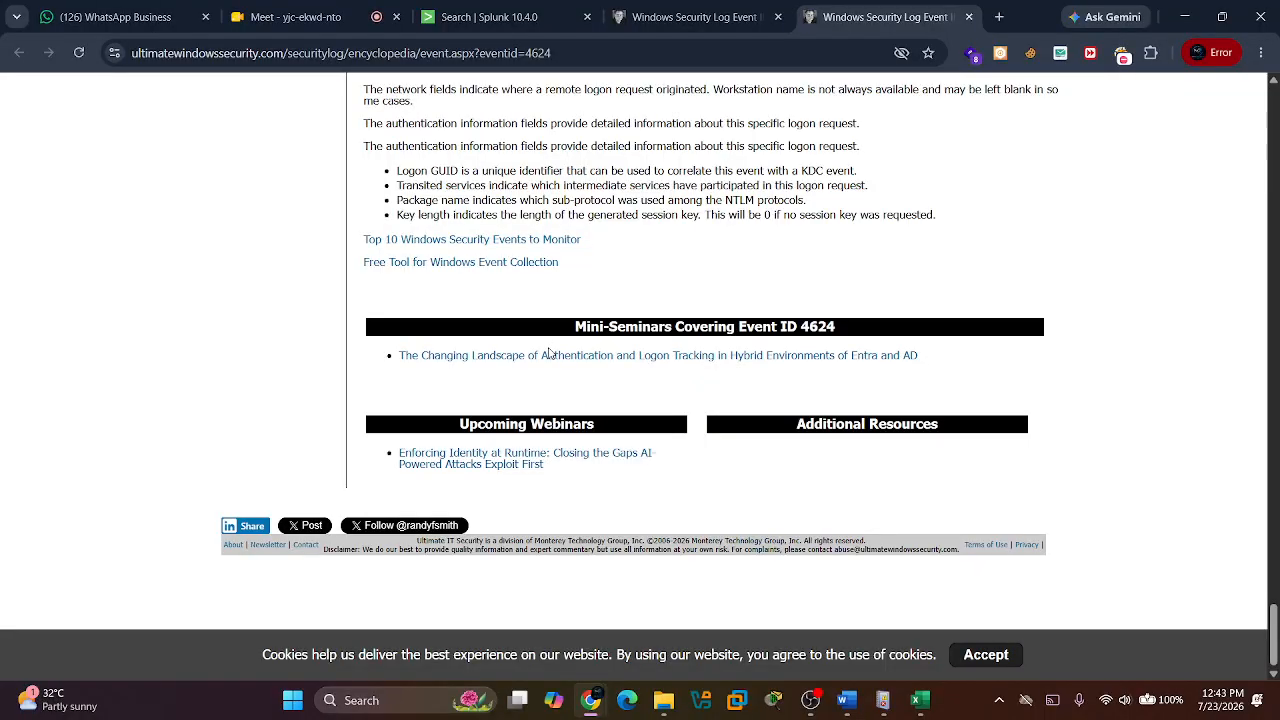
pyautogui.click(971, 17)
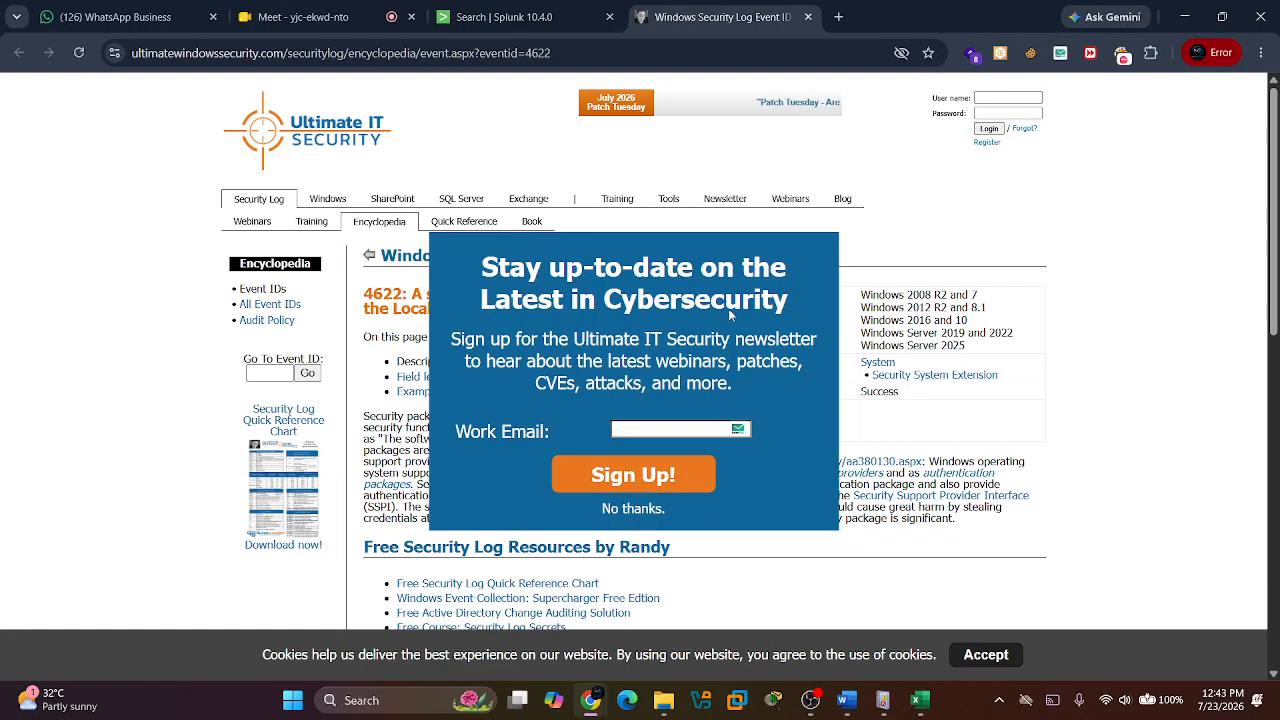
pyautogui.click(635, 511)
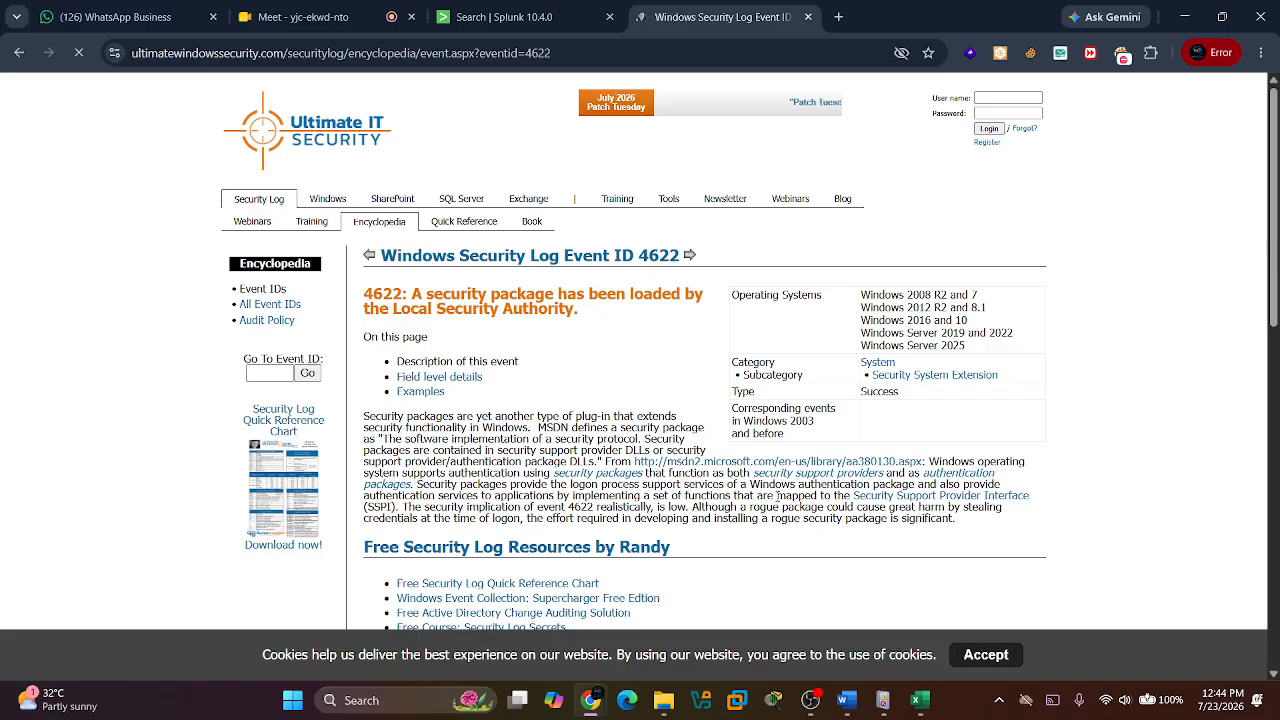
# Switch to the LOG MANAGEMENT notes in Word and read the Application Logs and Security Logs sections down to the security event examples.
pyautogui.click(847, 700)
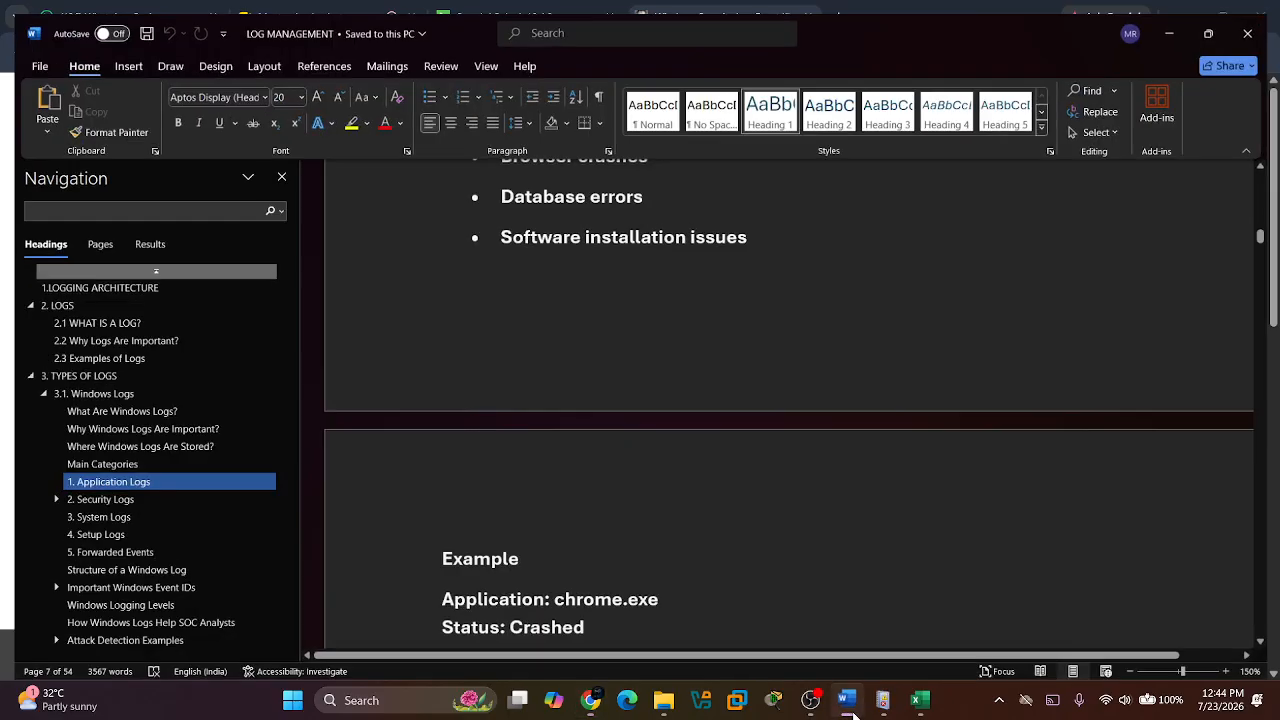
pyautogui.scroll(-5, 660, 450)
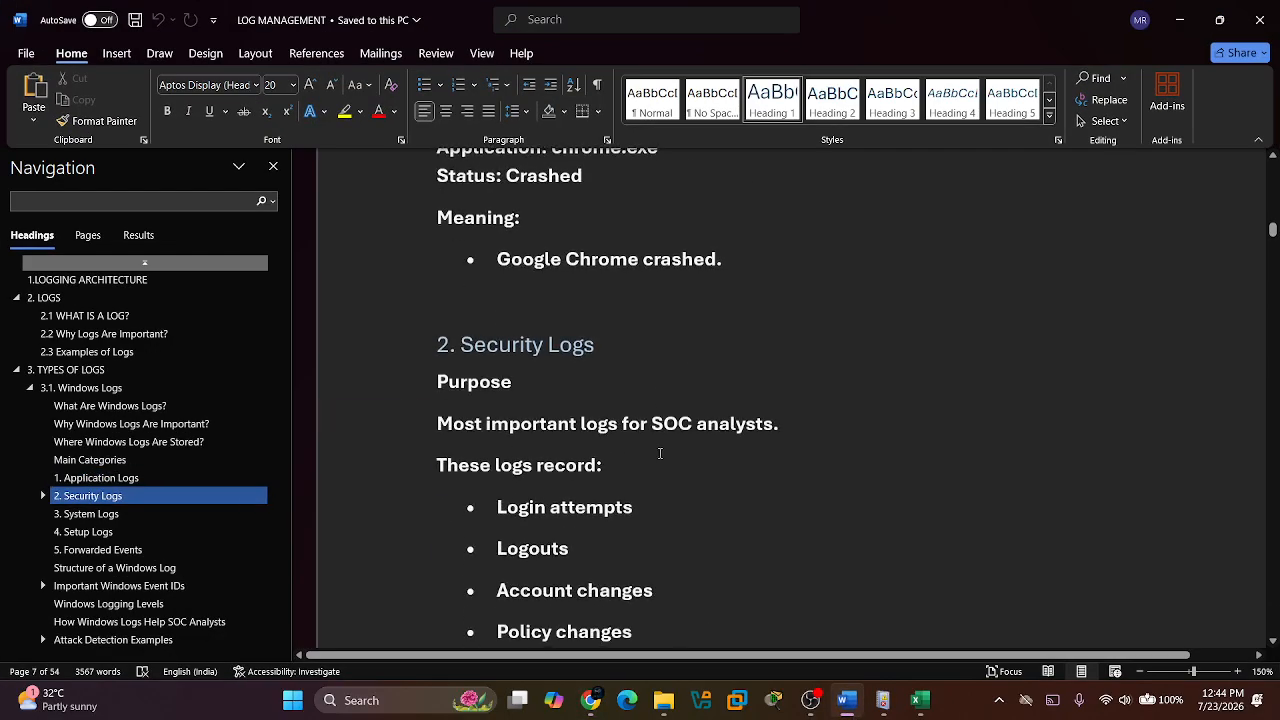
pyautogui.scroll(3, 660, 450)
pyautogui.scroll(5, 660, 453)
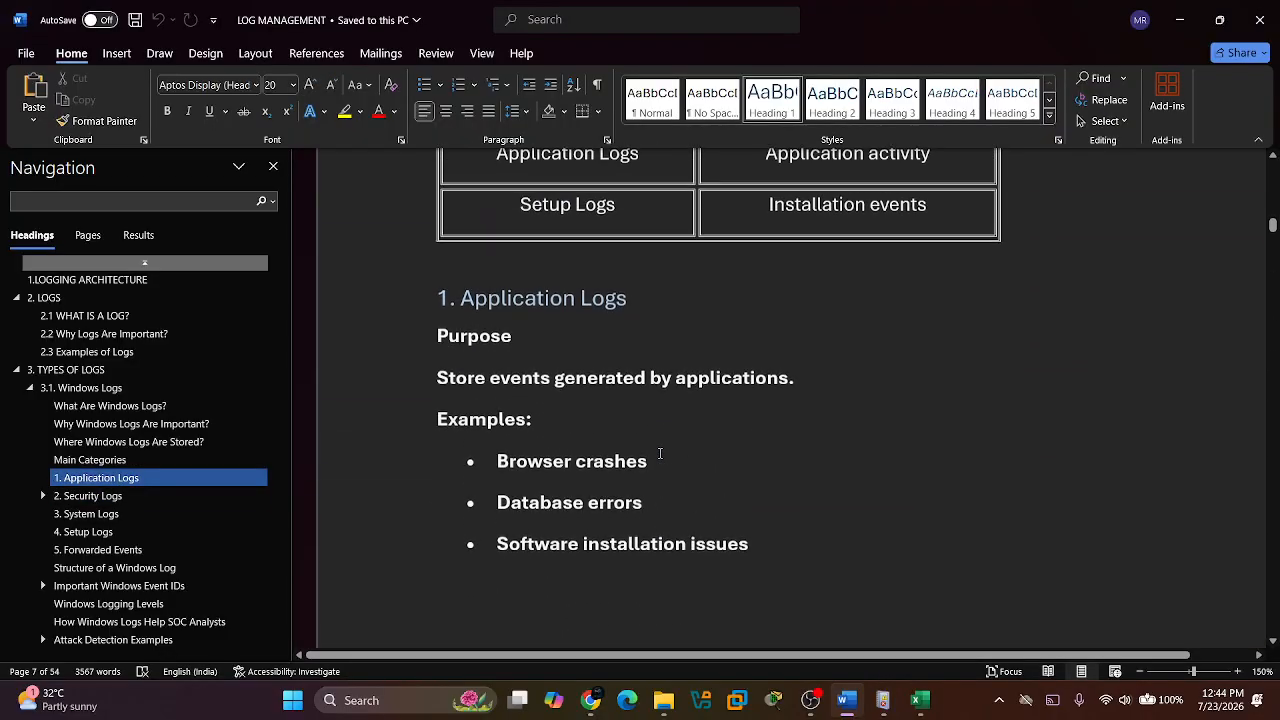
pyautogui.scroll(-5, 660, 452)
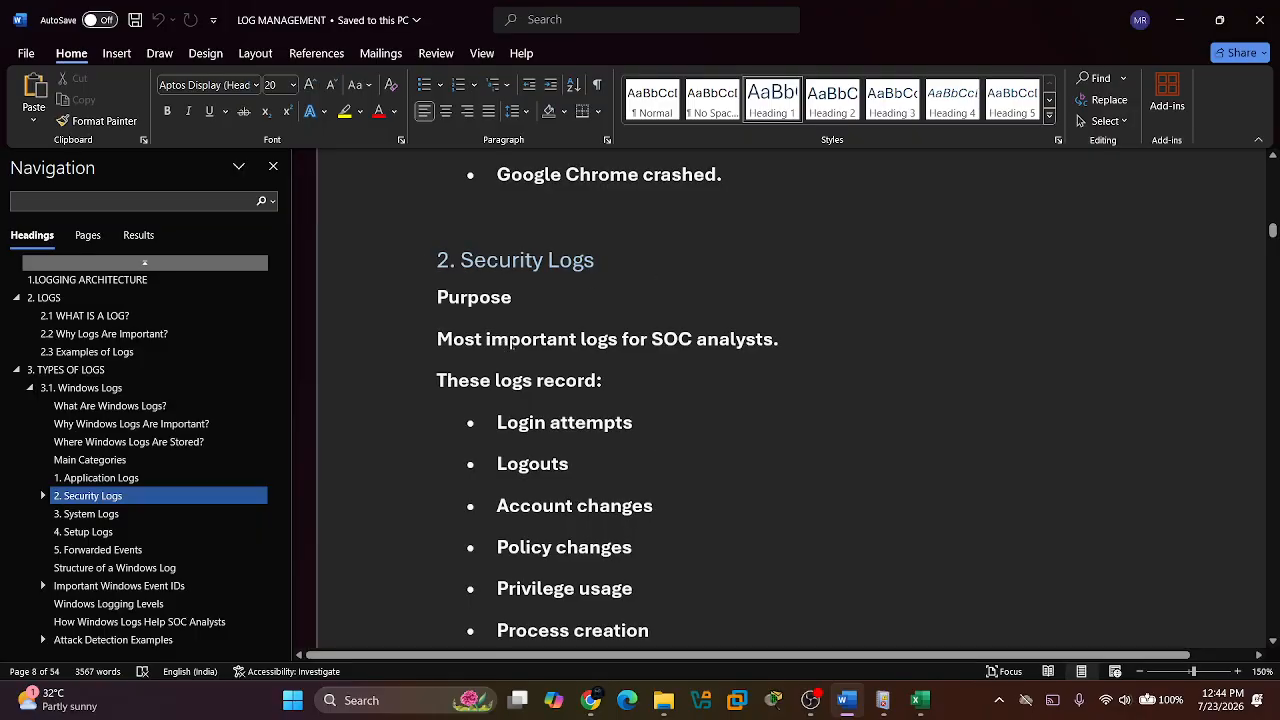
pyautogui.scroll(-2, 595, 430)
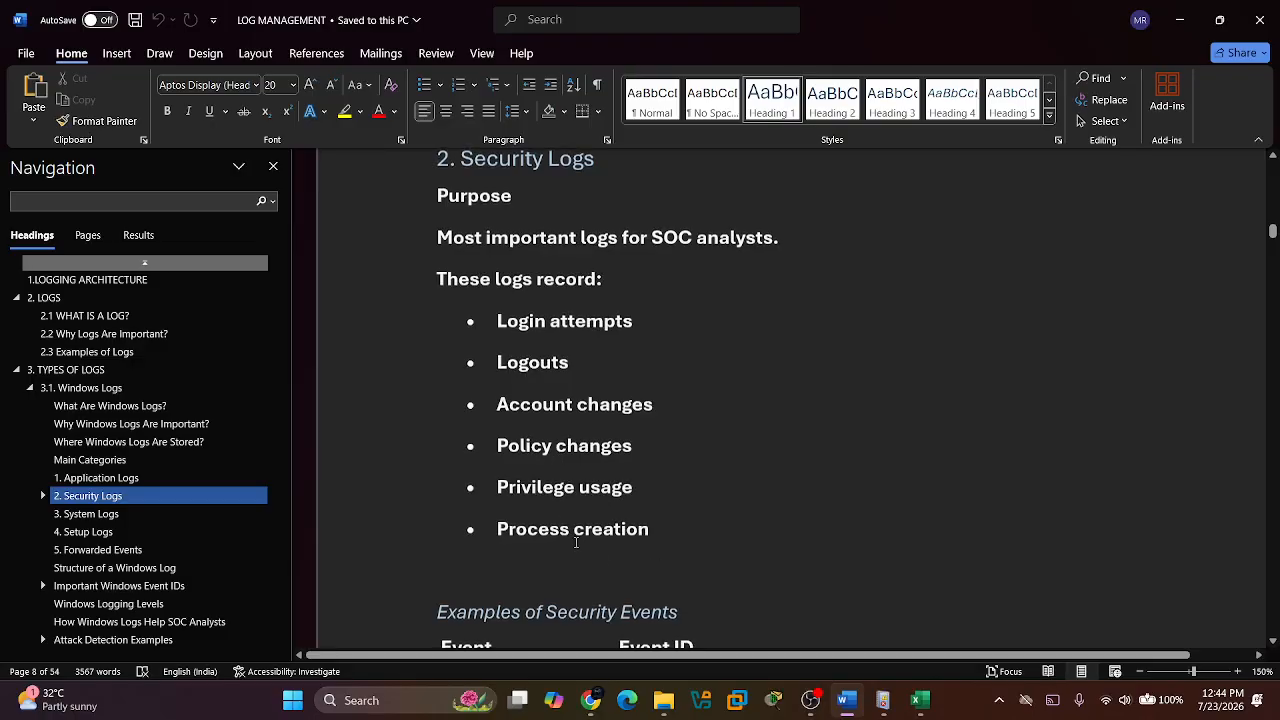
pyautogui.scroll(-1, 577, 543)
pyautogui.scroll(2, 576, 542)
pyautogui.scroll(1, 576, 543)
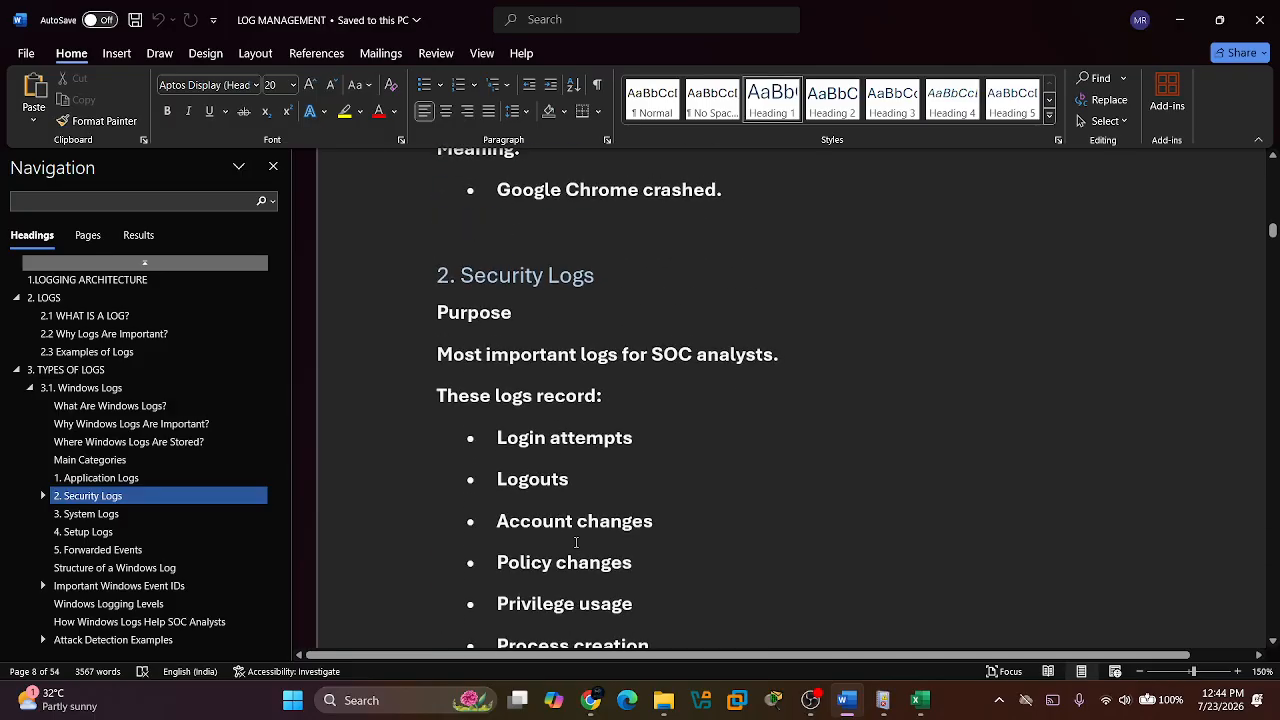
pyautogui.scroll(-5, 576, 543)
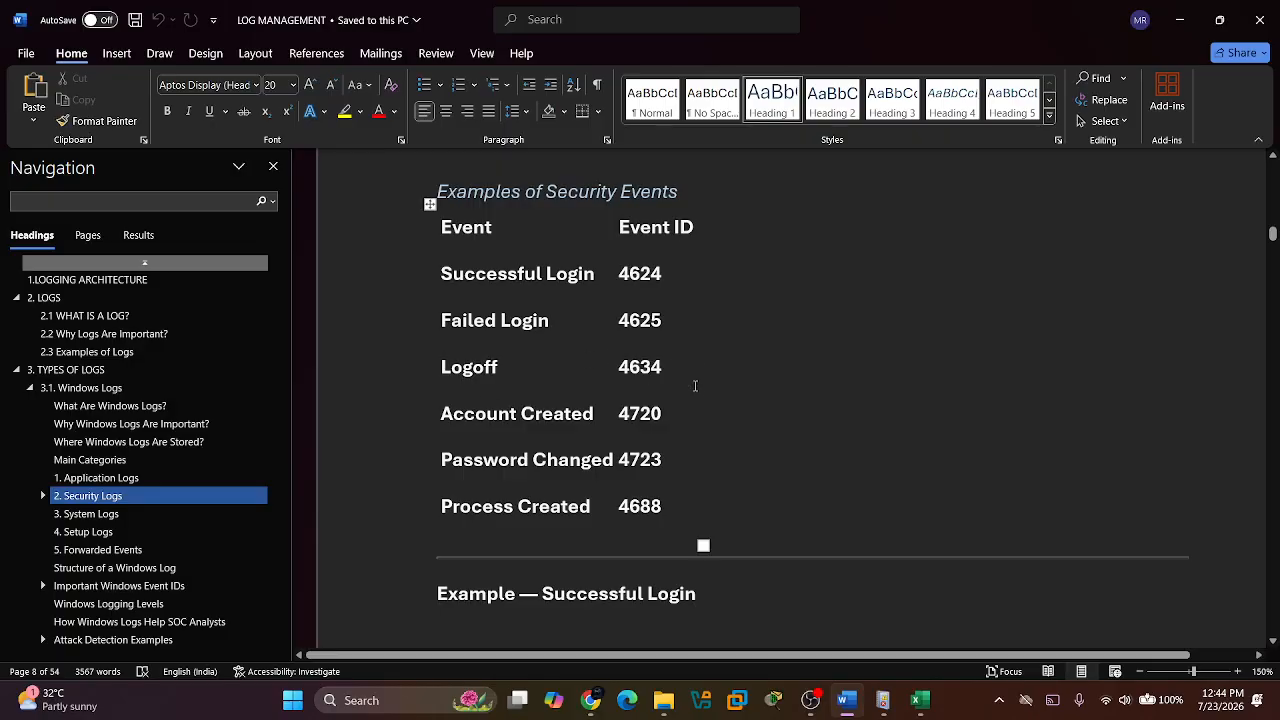
# Switch to Event Viewer and look through the event IDs and task categories in the Security log.
pyautogui.hotkey('alt', 'Tab')
pyautogui.press('Tab')
pyautogui.hotkey('alt', 'Left')
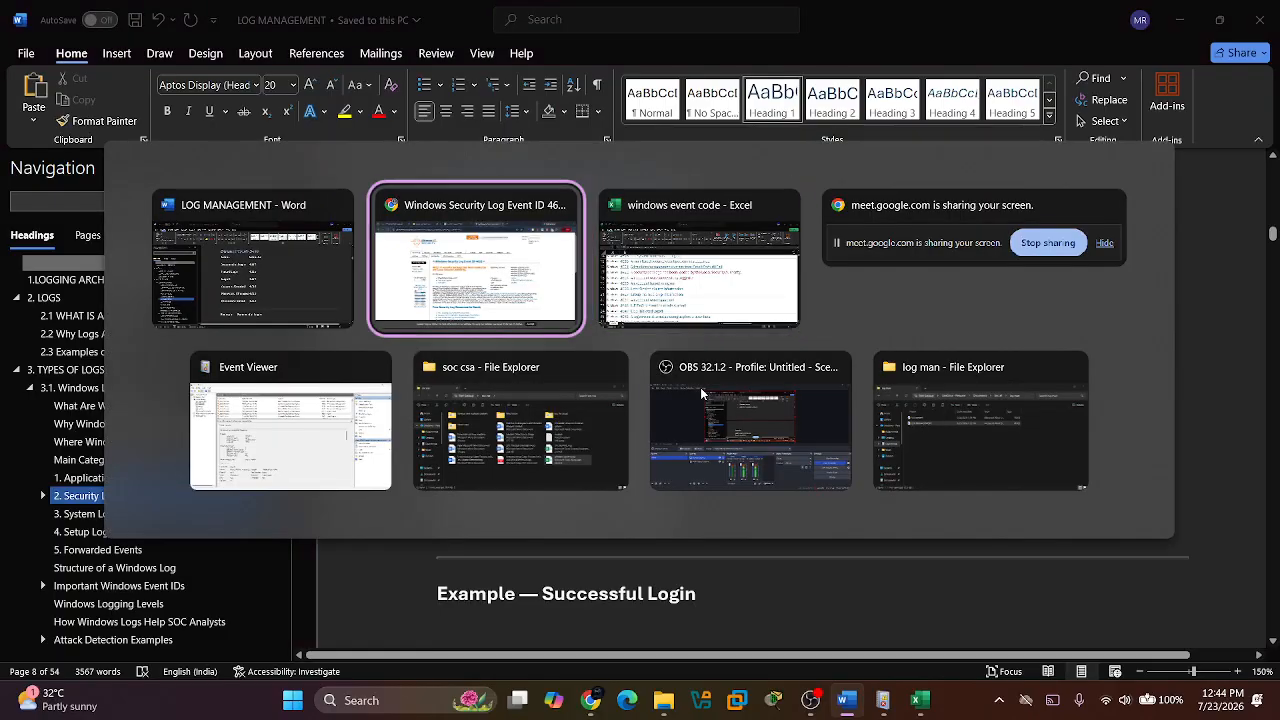
pyautogui.hotkey('alt', 'Down')
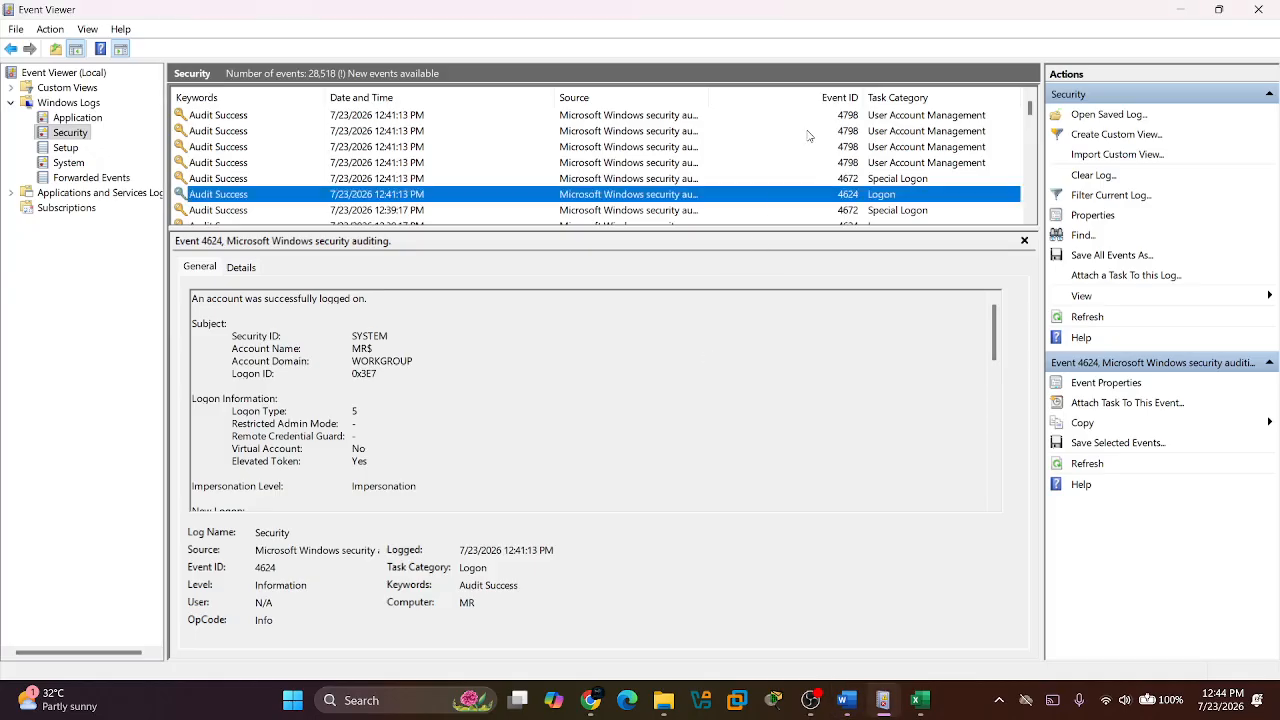
pyautogui.scroll(-1, 810, 136)
pyautogui.scroll(3, 810, 136)
pyautogui.scroll(3, 810, 136)
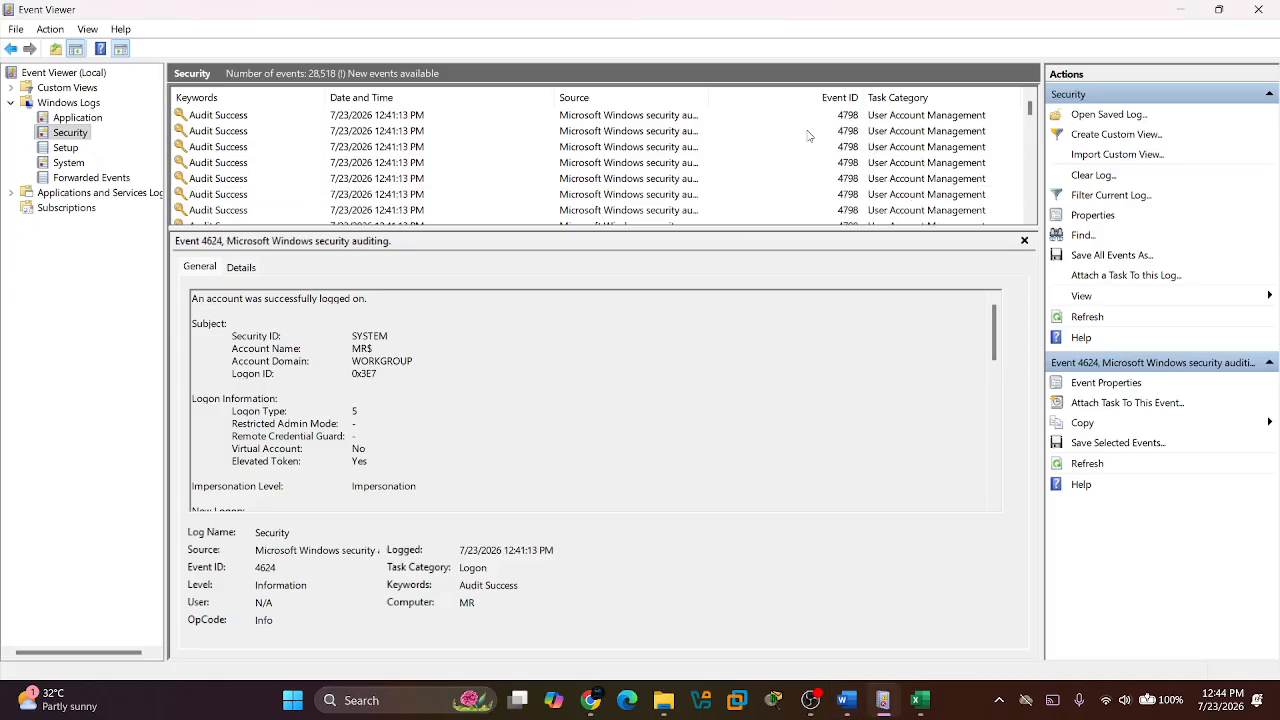
# Return to the Word notes and read the security event ID table and the successful and failed login examples.
pyautogui.hotkey('alt', 'Tab')
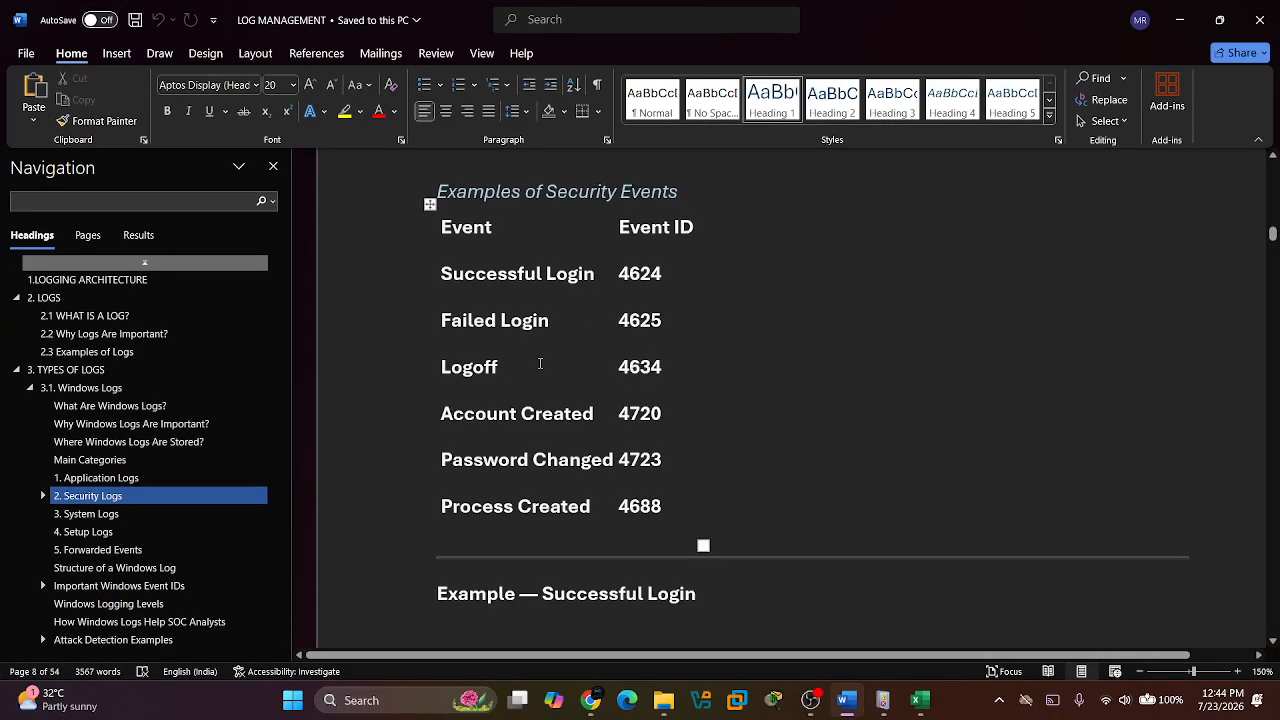
pyautogui.scroll(-2, 540, 360)
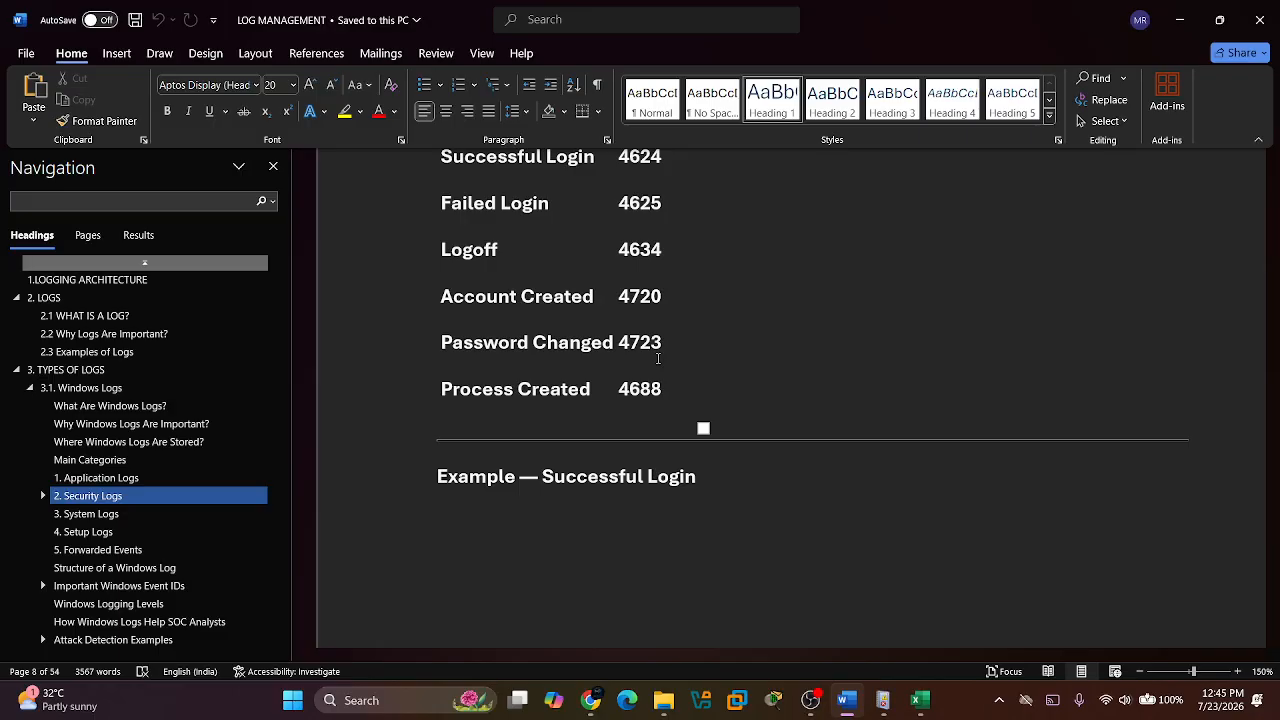
pyautogui.scroll(-10, 658, 358)
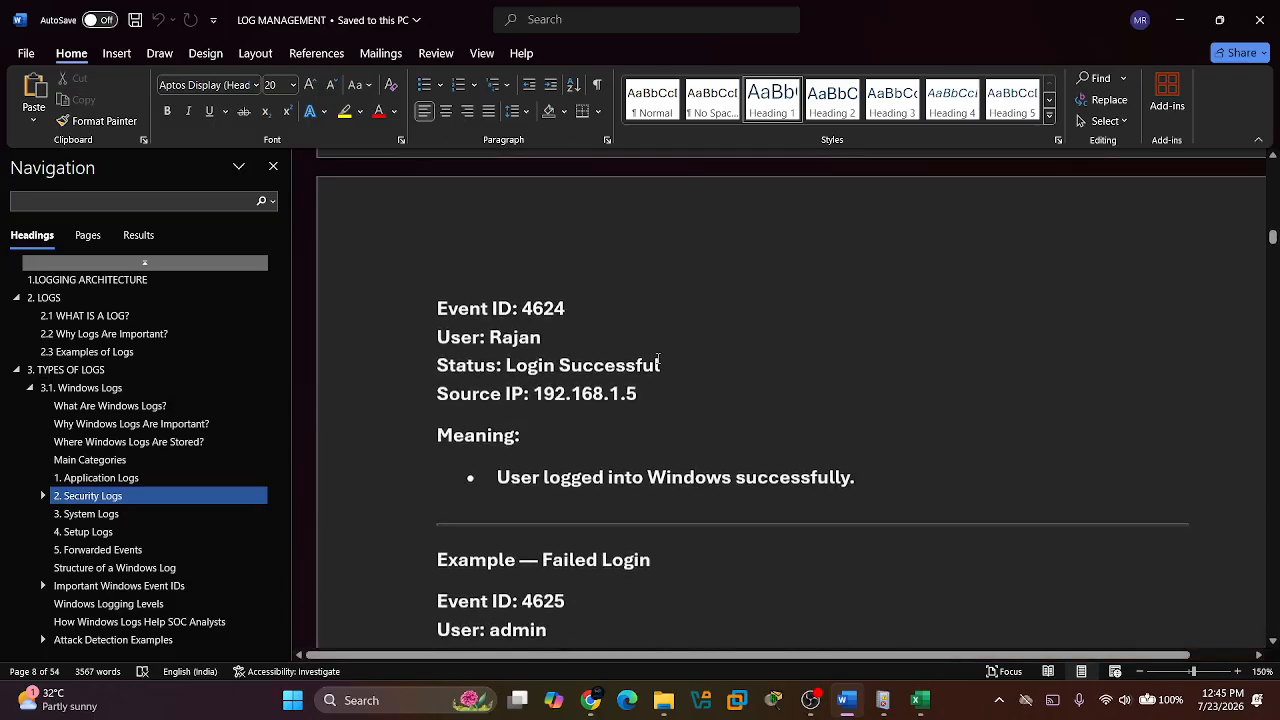
pyautogui.scroll(5, 658, 358)
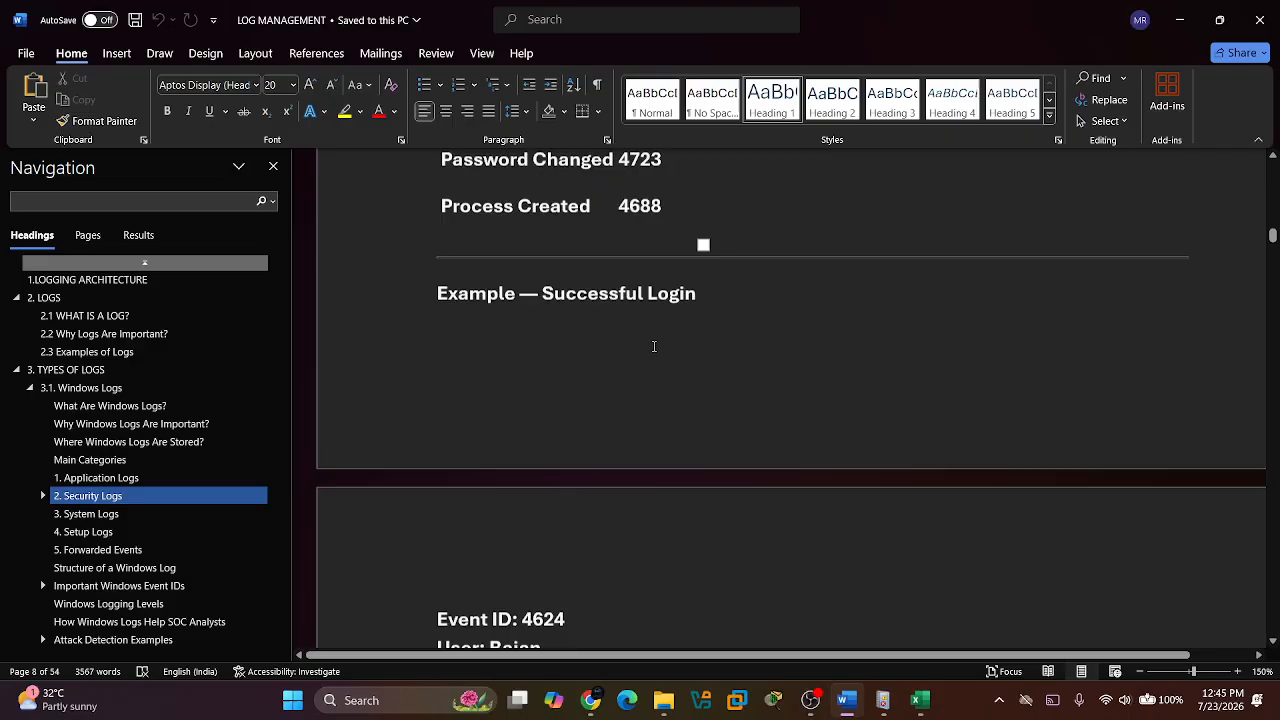
pyautogui.scroll(-5, 654, 346)
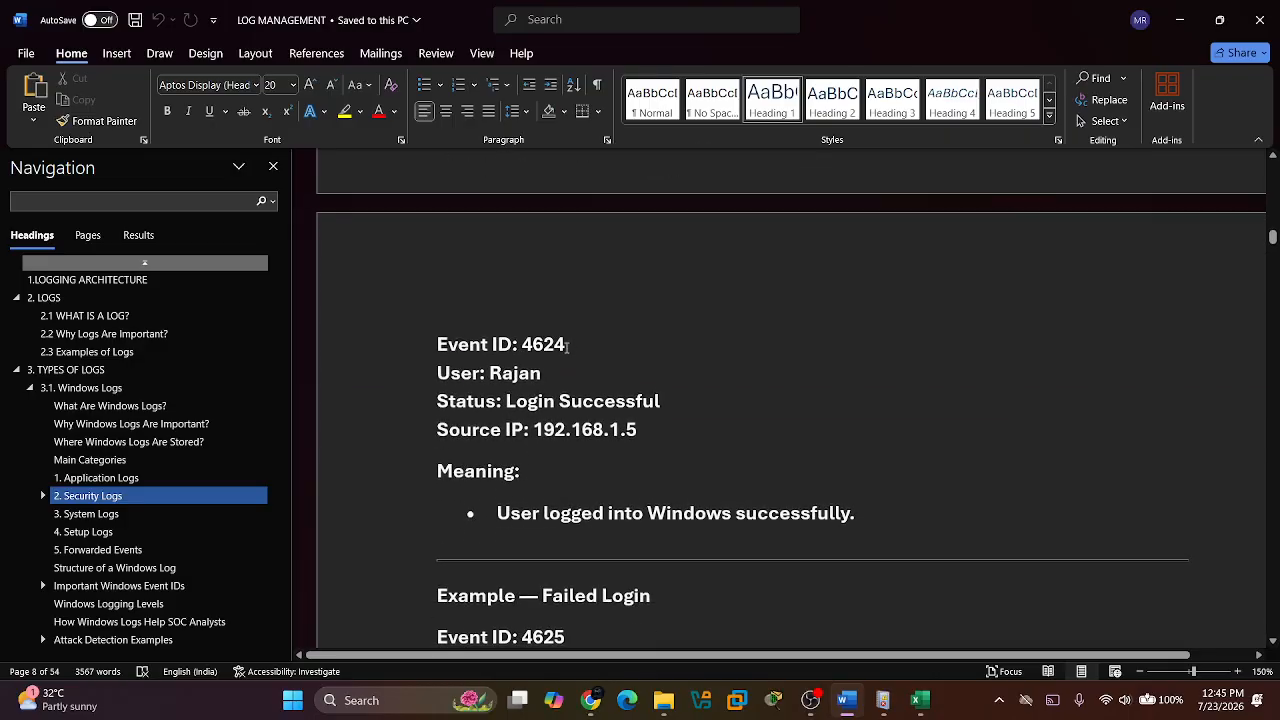
pyautogui.scroll(-2, 567, 346)
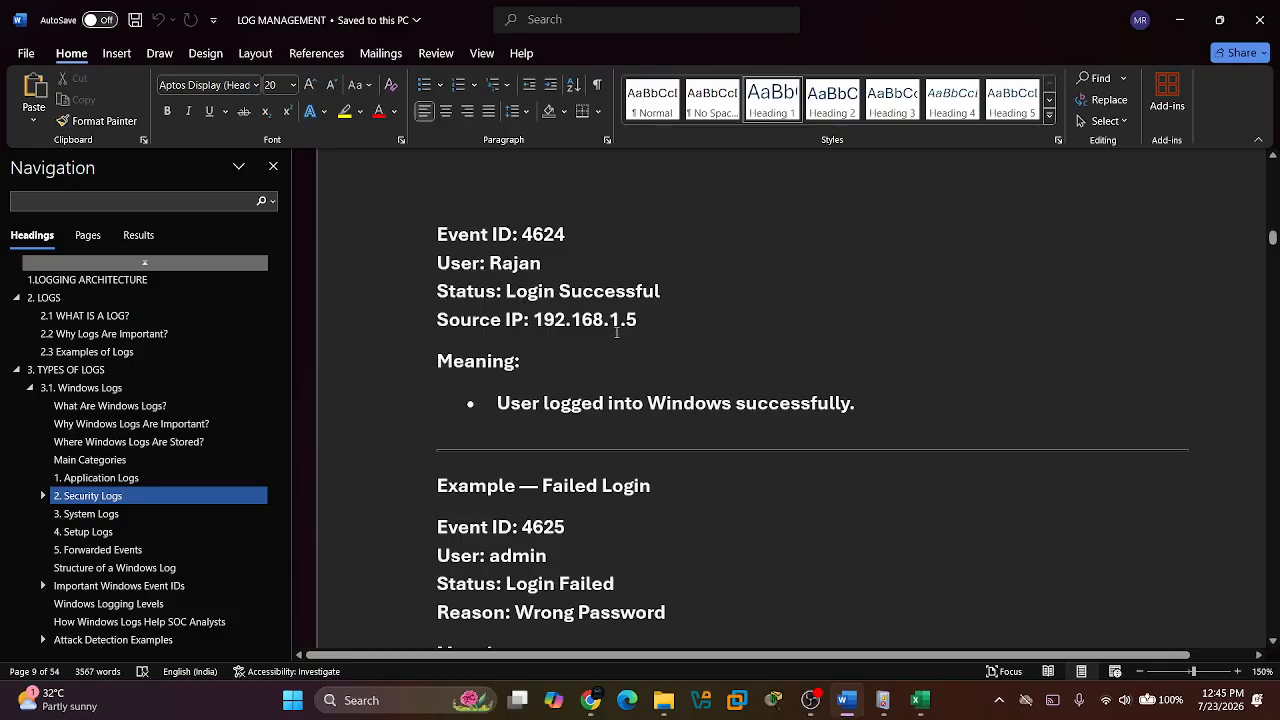
# Switch to Chrome and bring up the Splunk results for EventCode 4624.
pyautogui.hotkey('alt', 'Tab')
pyautogui.hotkey('alt', 'Tab')
pyautogui.hotkey('alt', 'Tab')
pyautogui.hotkey('alt', 'shift', 'Tab')
pyautogui.hotkey('alt', 'shift', 'Tab')
pyautogui.hotkey('alt', 'shift', 'Tab')
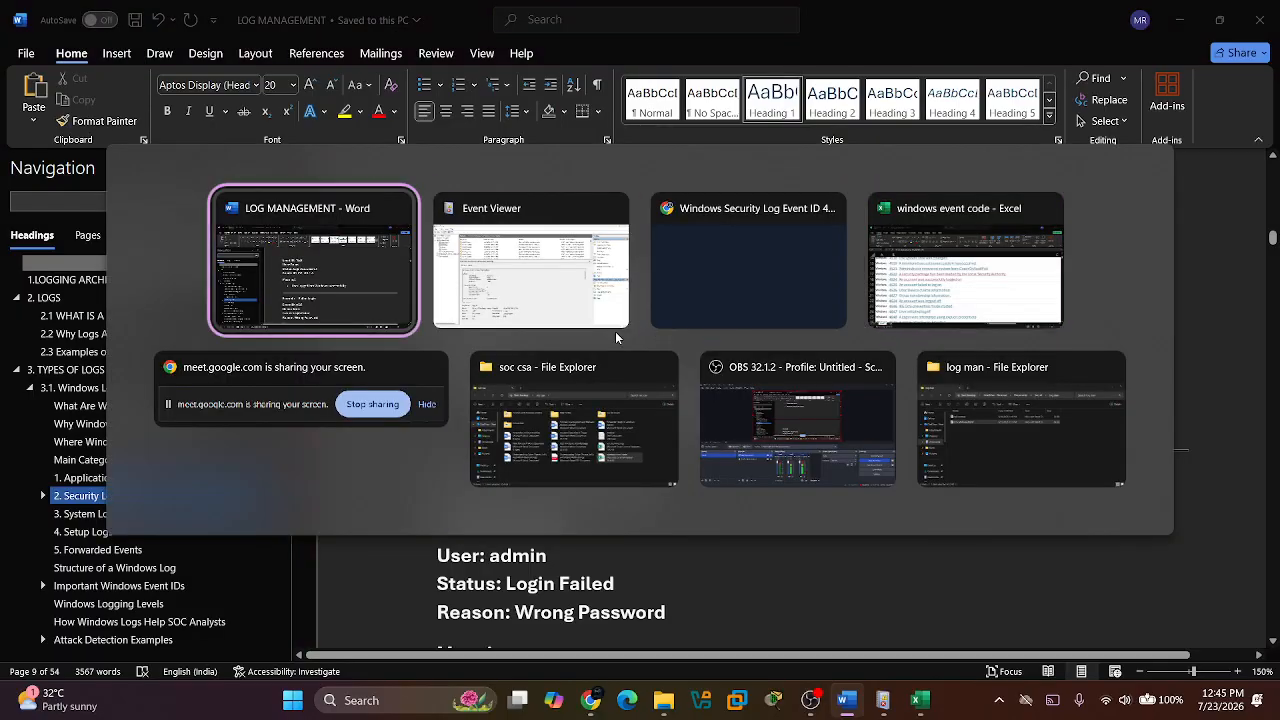
pyautogui.hotkey('alt', 'Tab')
pyautogui.hotkey('alt', 'Tab')
pyautogui.hotkey('alt', 'Tab')
pyautogui.hotkey('alt', 'Tab')
pyautogui.hotkey('alt', 'Tab')
pyautogui.hotkey('alt', 'Tab')
pyautogui.hotkey('alt', 'Tab')
pyautogui.hotkey('alt', 'Tab')
pyautogui.hotkey('alt', 'Tab')
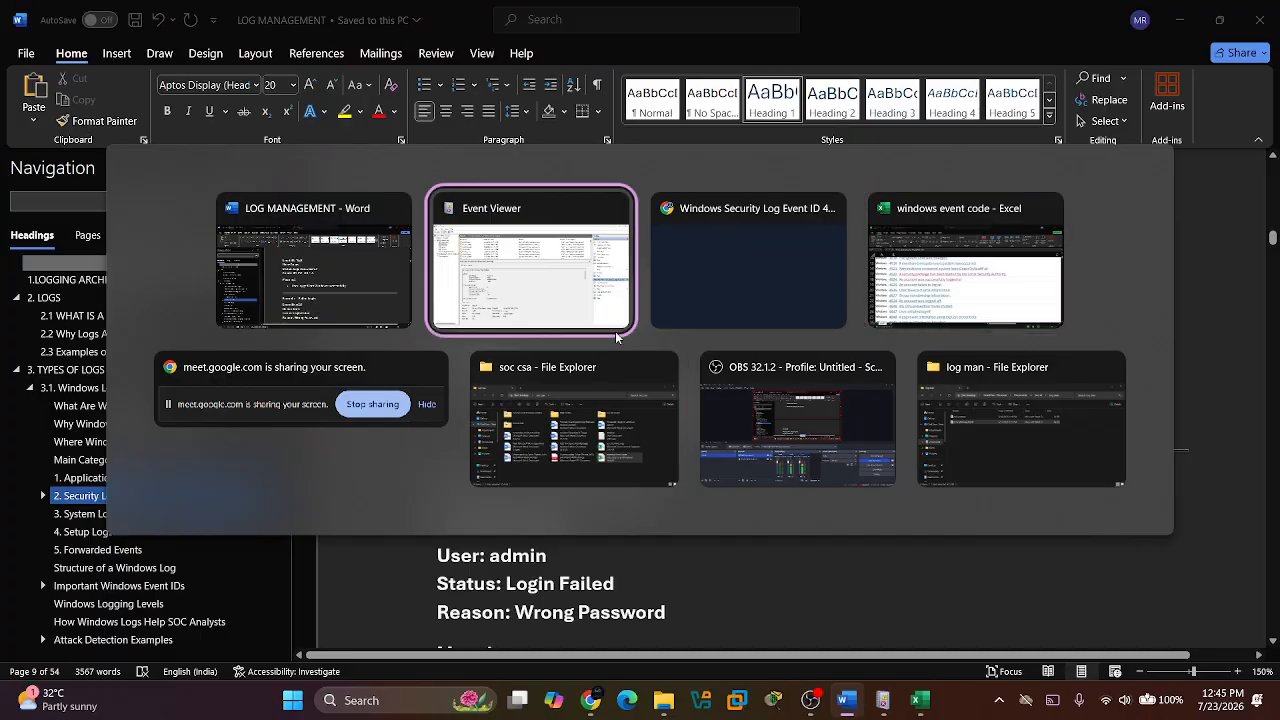
pyautogui.hotkey('alt', 'Tab')
pyautogui.hotkey('alt', 'Tab')
pyautogui.hotkey('alt', 'shift', 'Tab')
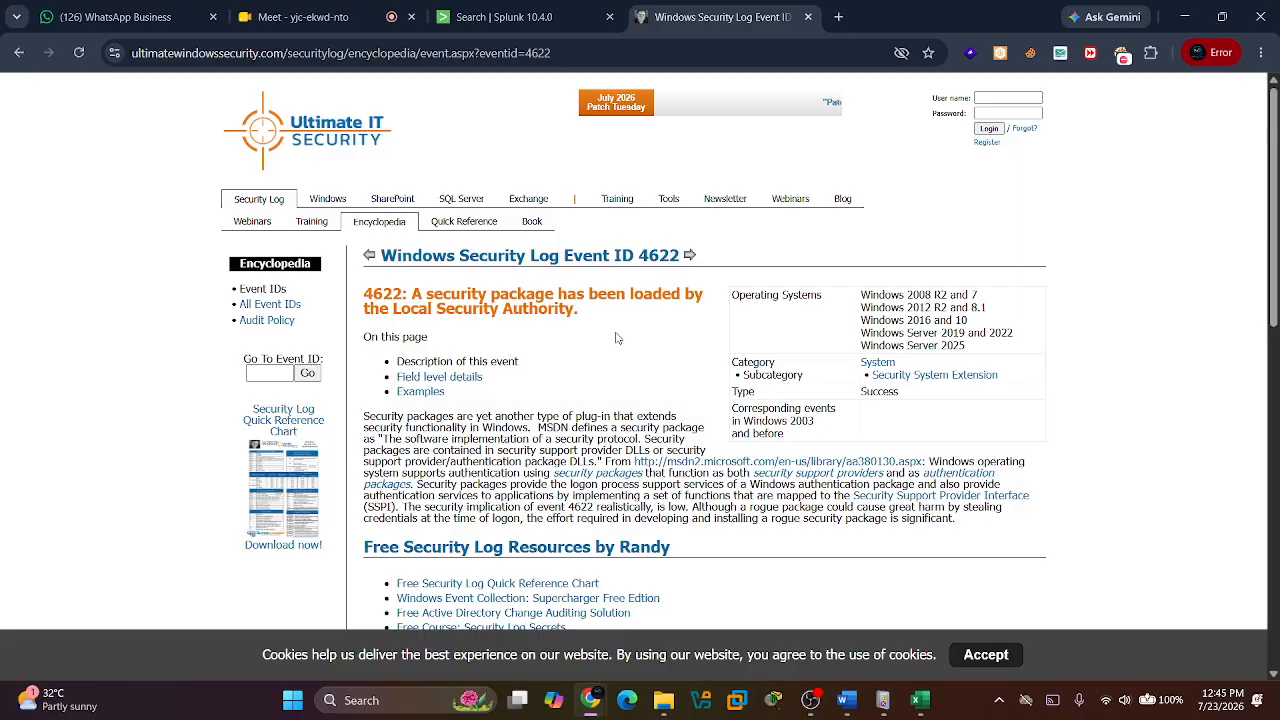
pyautogui.click(469, 10)
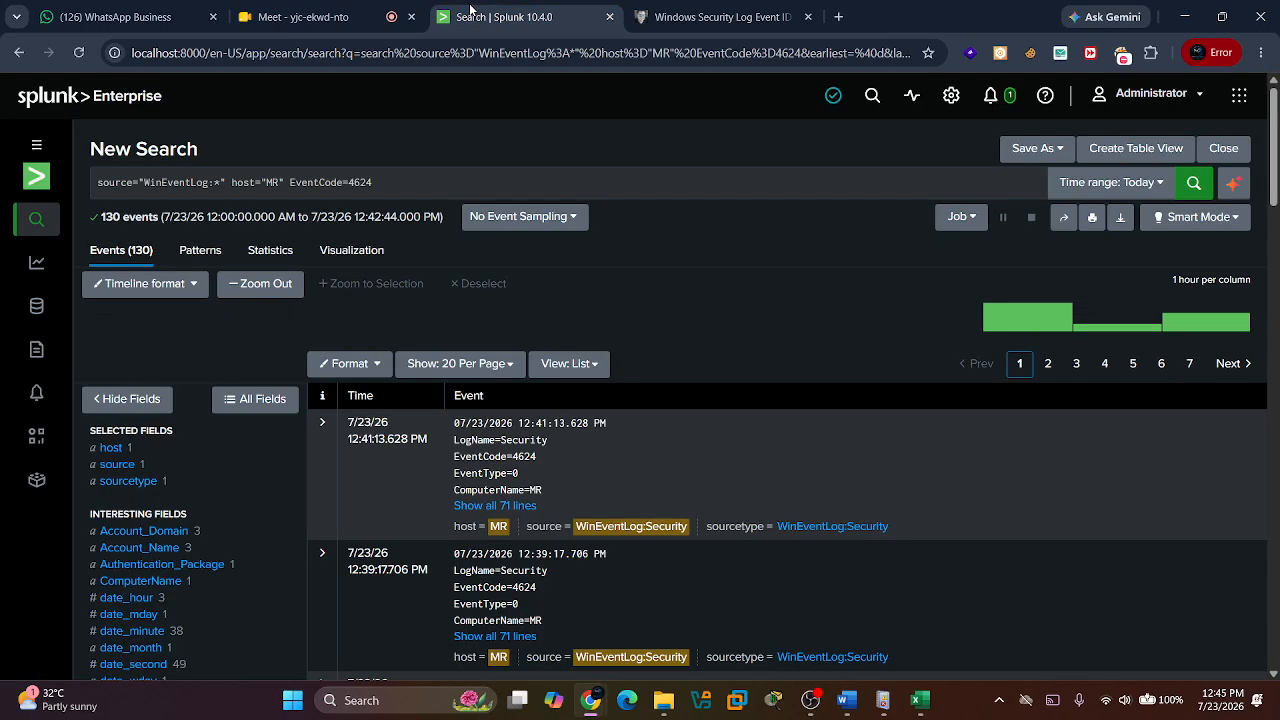
# Check the Security_ID field summary among the interesting fields of the 4624 events and close it.
pyautogui.scroll(-2, 135, 591)
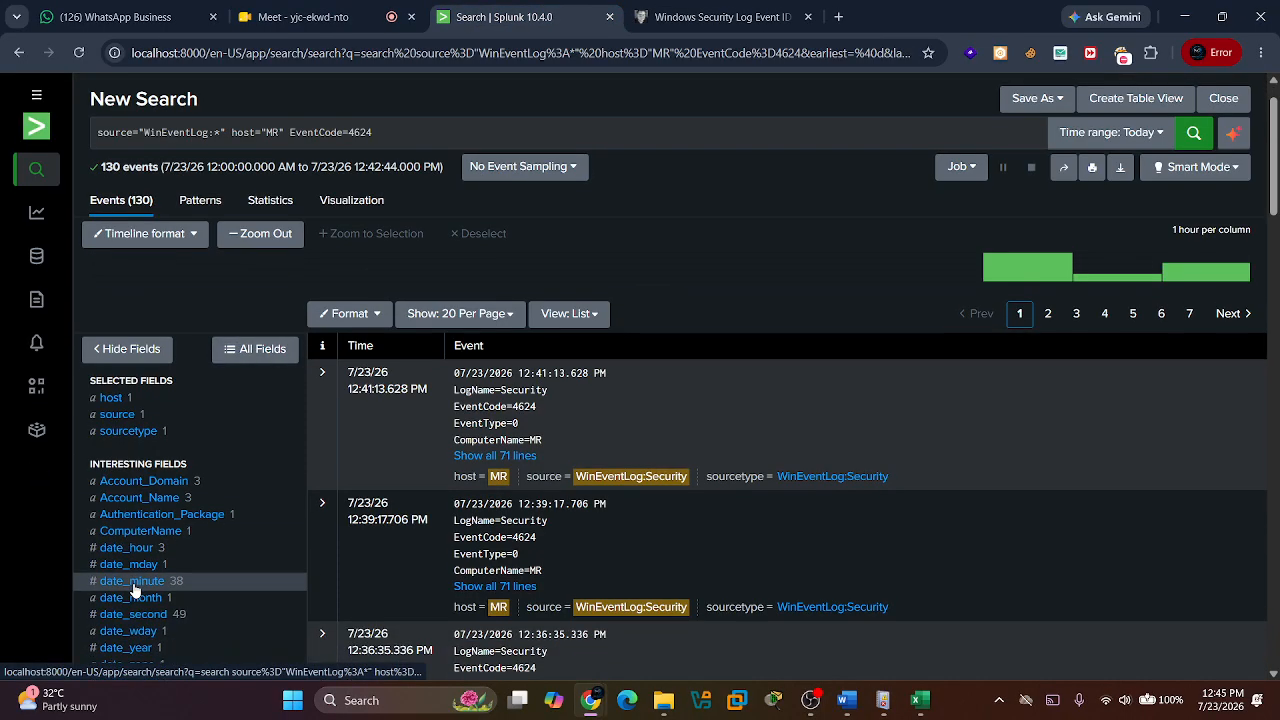
pyautogui.scroll(-3, 135, 591)
pyautogui.scroll(-4, 135, 591)
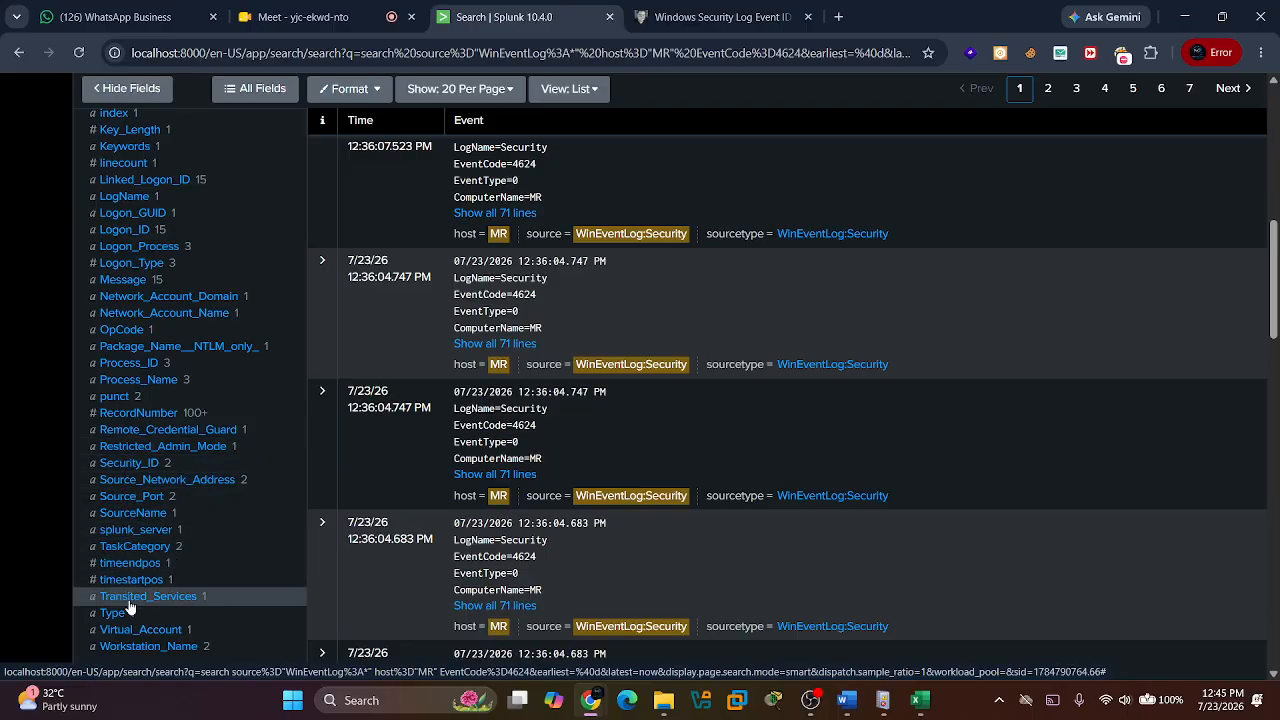
pyautogui.scroll(-1, 129, 602)
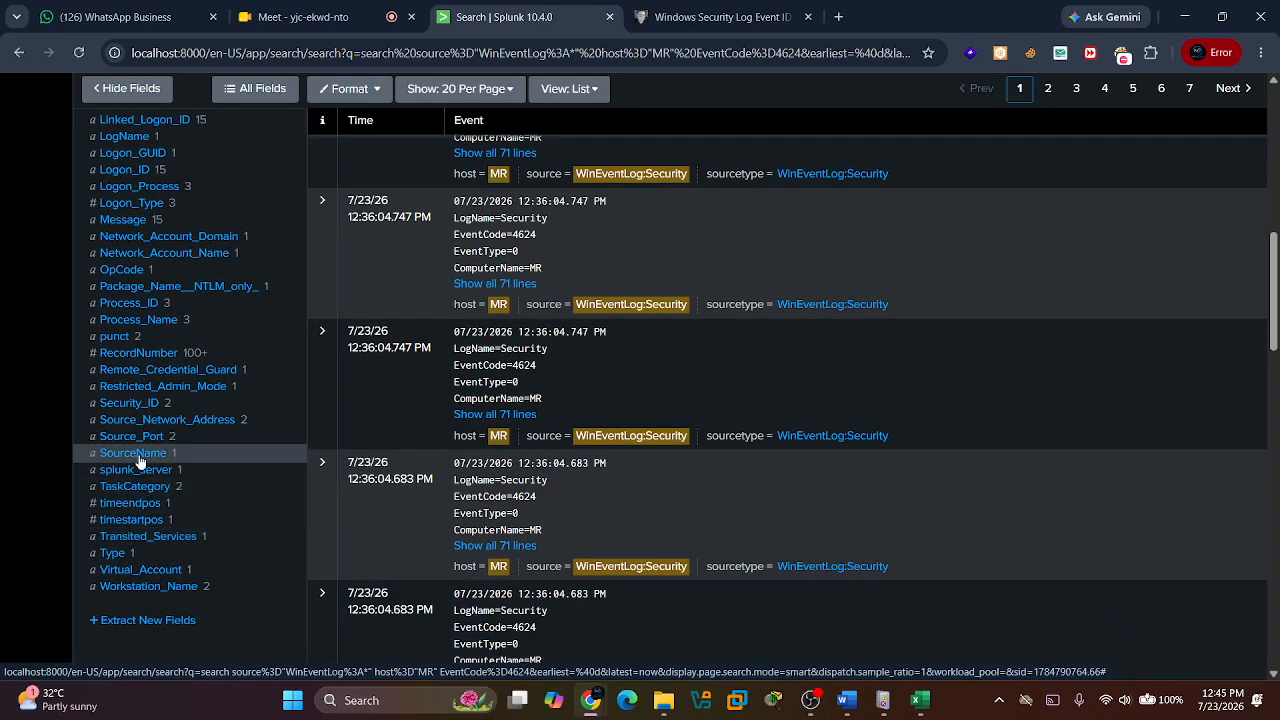
pyautogui.click(130, 404)
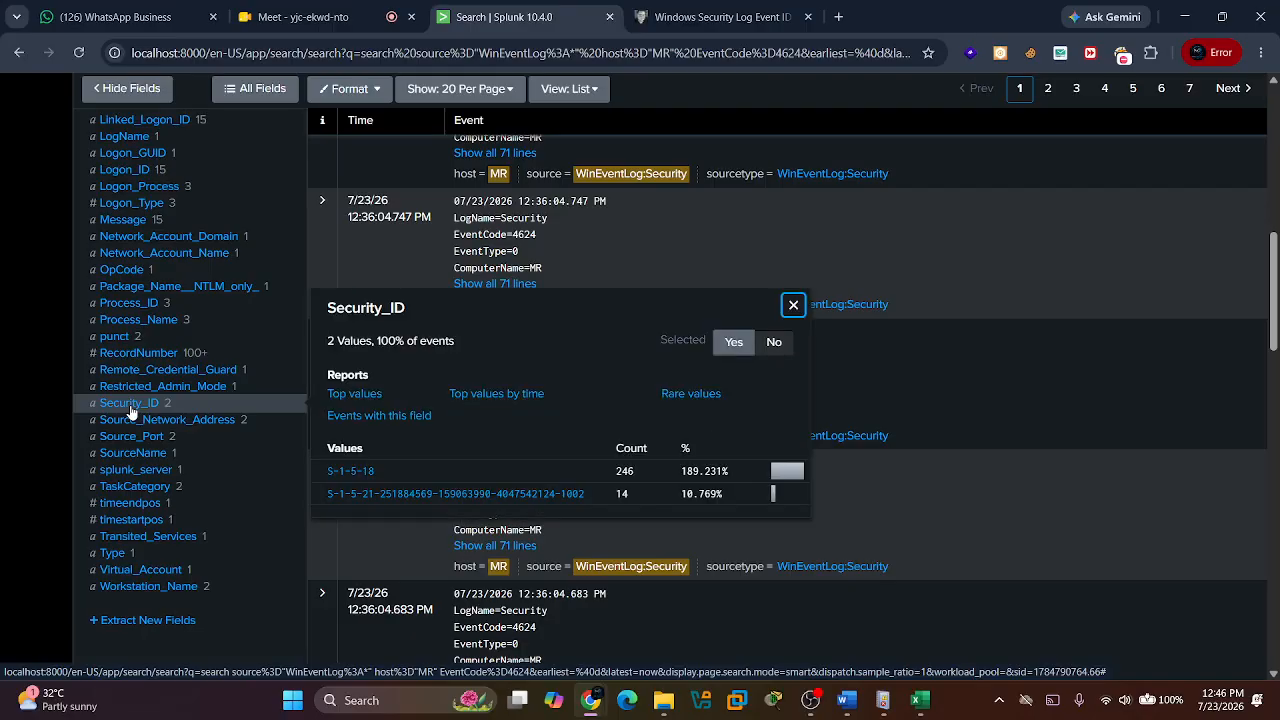
pyautogui.click(790, 304)
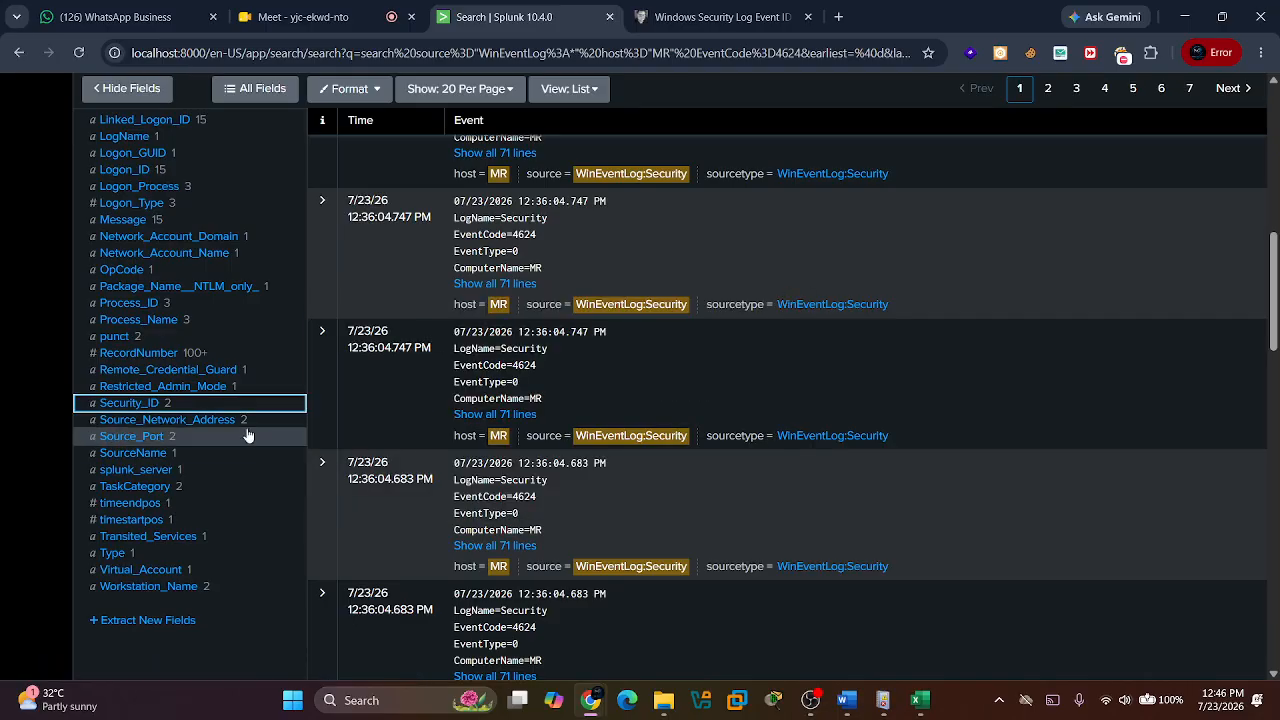
# Check the Source_Network_Address field summary, close it and return to the search query.
pyautogui.click(214, 421)
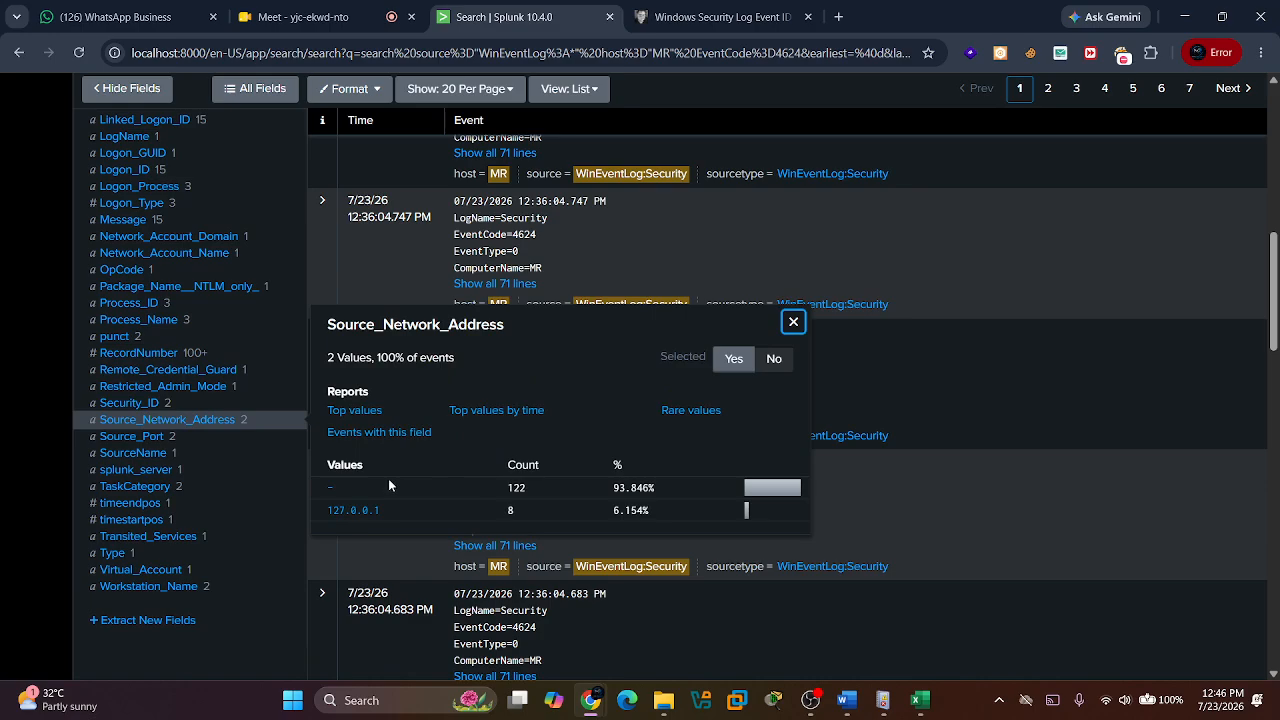
pyautogui.click(794, 323)
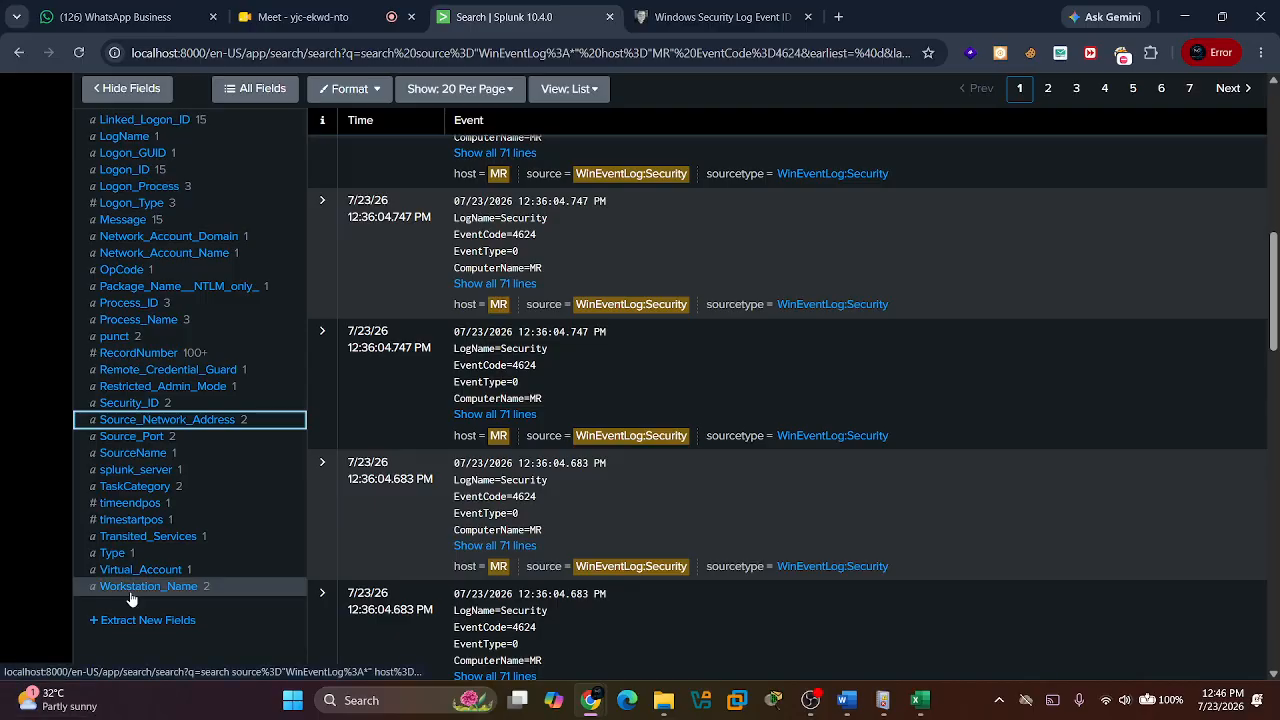
pyautogui.scroll(10, 500, 543)
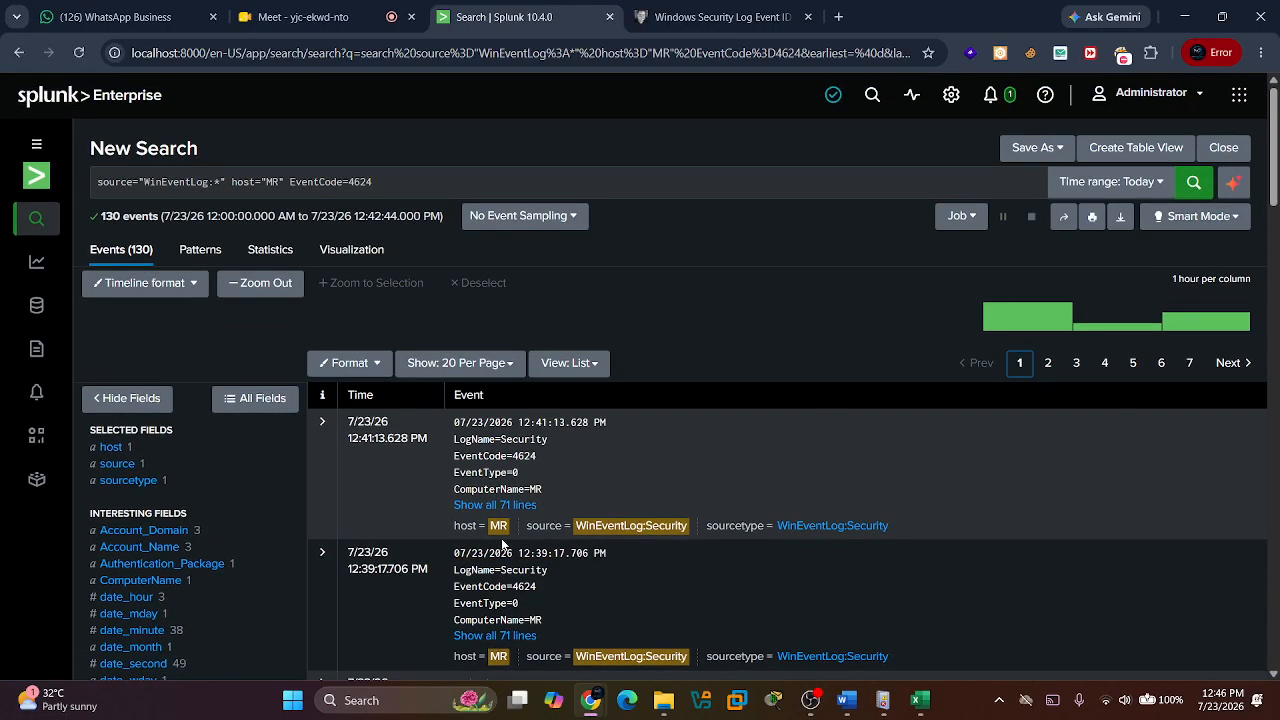
# Expand the first 4624 event and examine its full field list, including the account, logon, process and network fields.
pyautogui.click(323, 425)
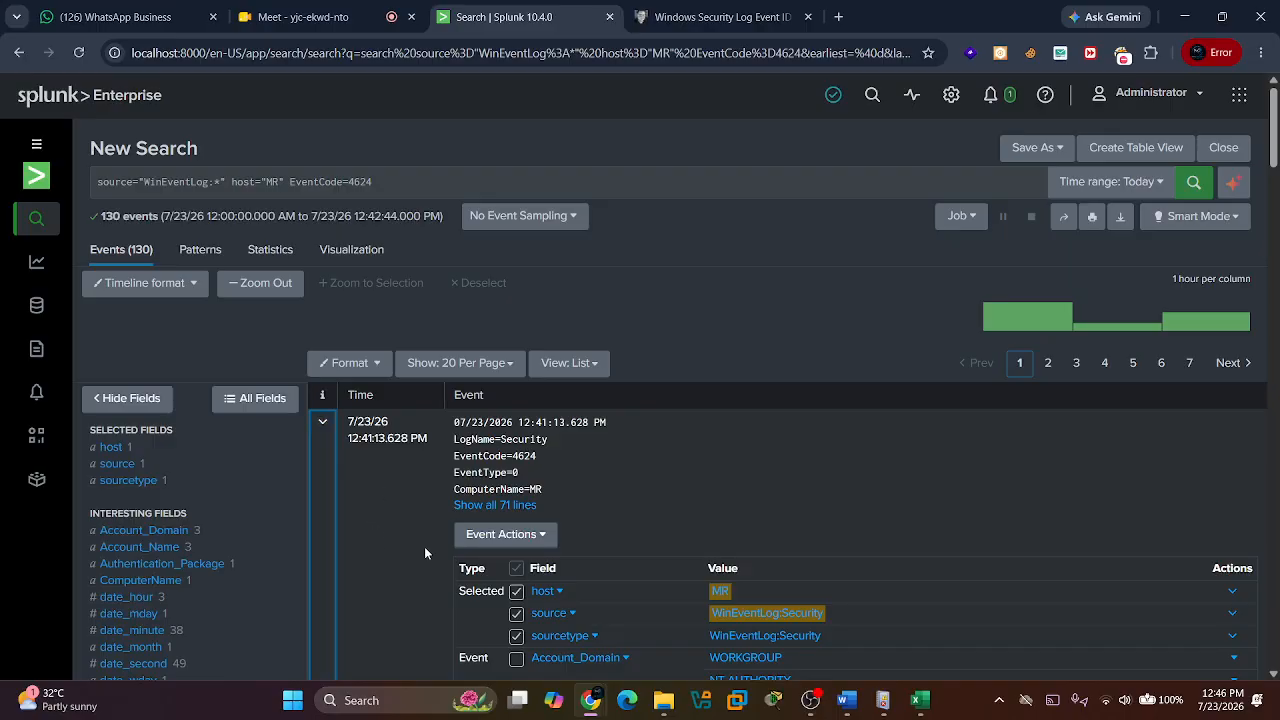
pyautogui.scroll(-4, 448, 553)
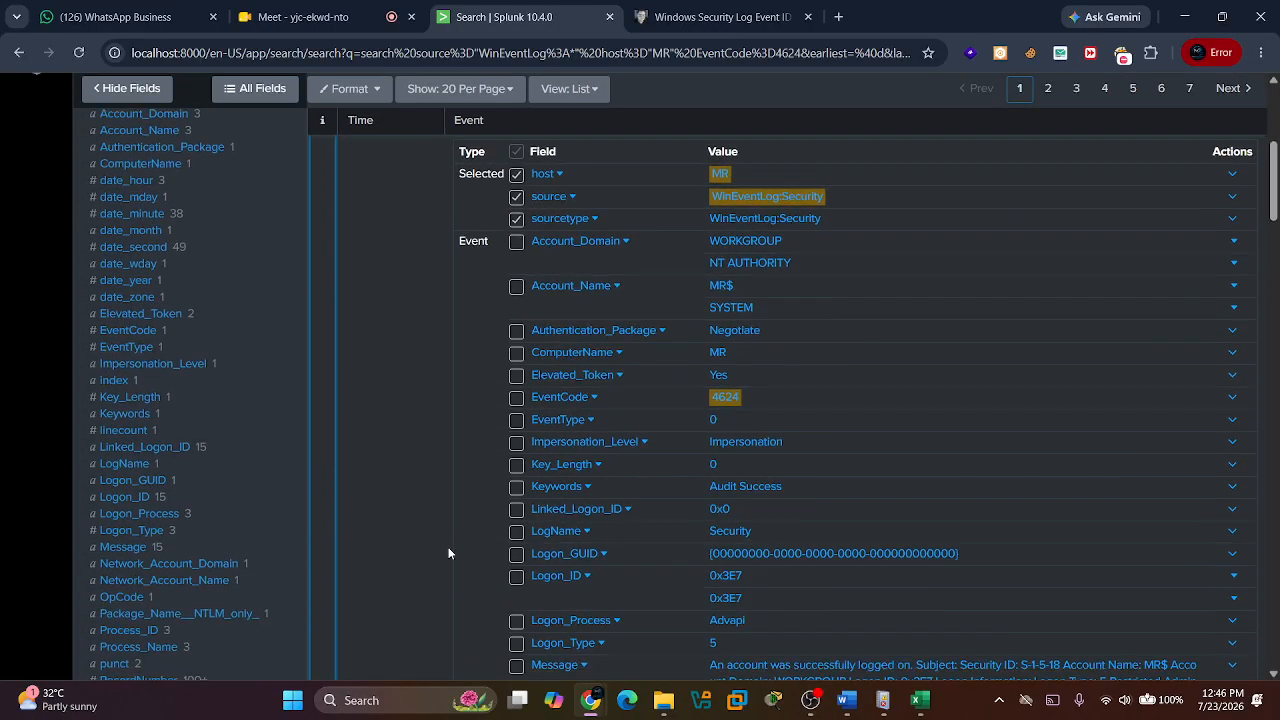
pyautogui.scroll(-5, 448, 553)
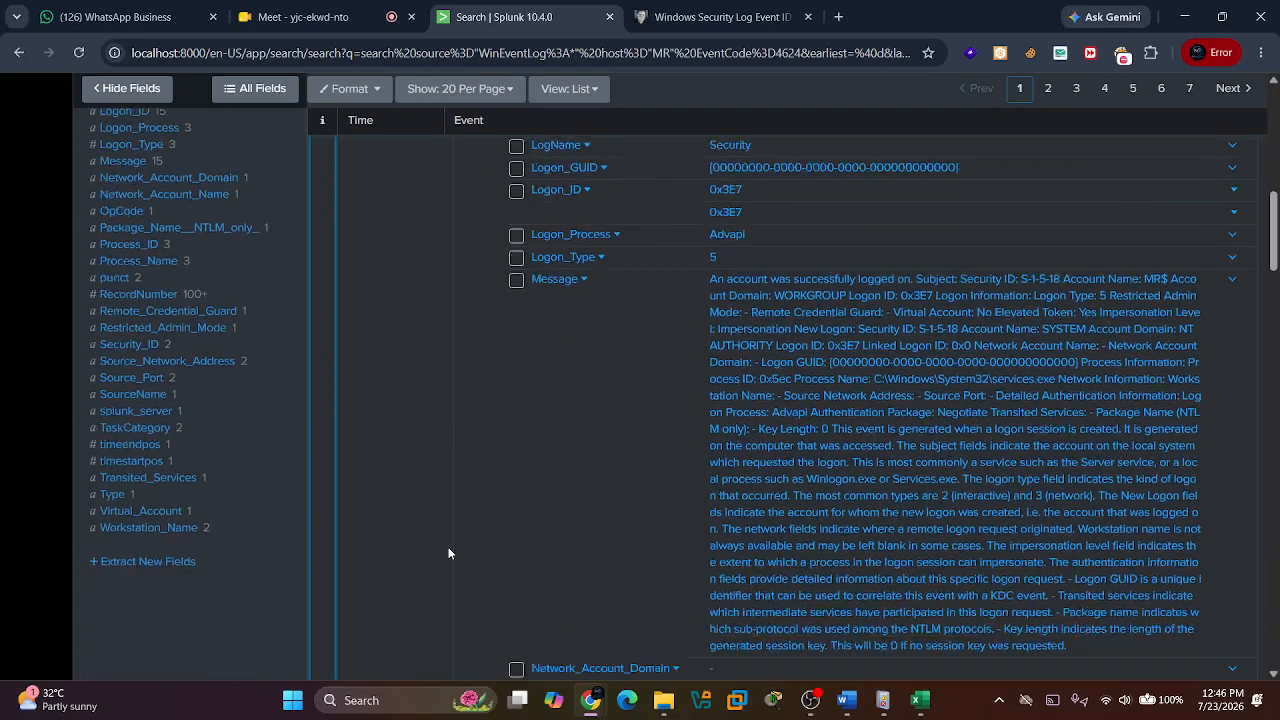
pyautogui.scroll(-5, 448, 553)
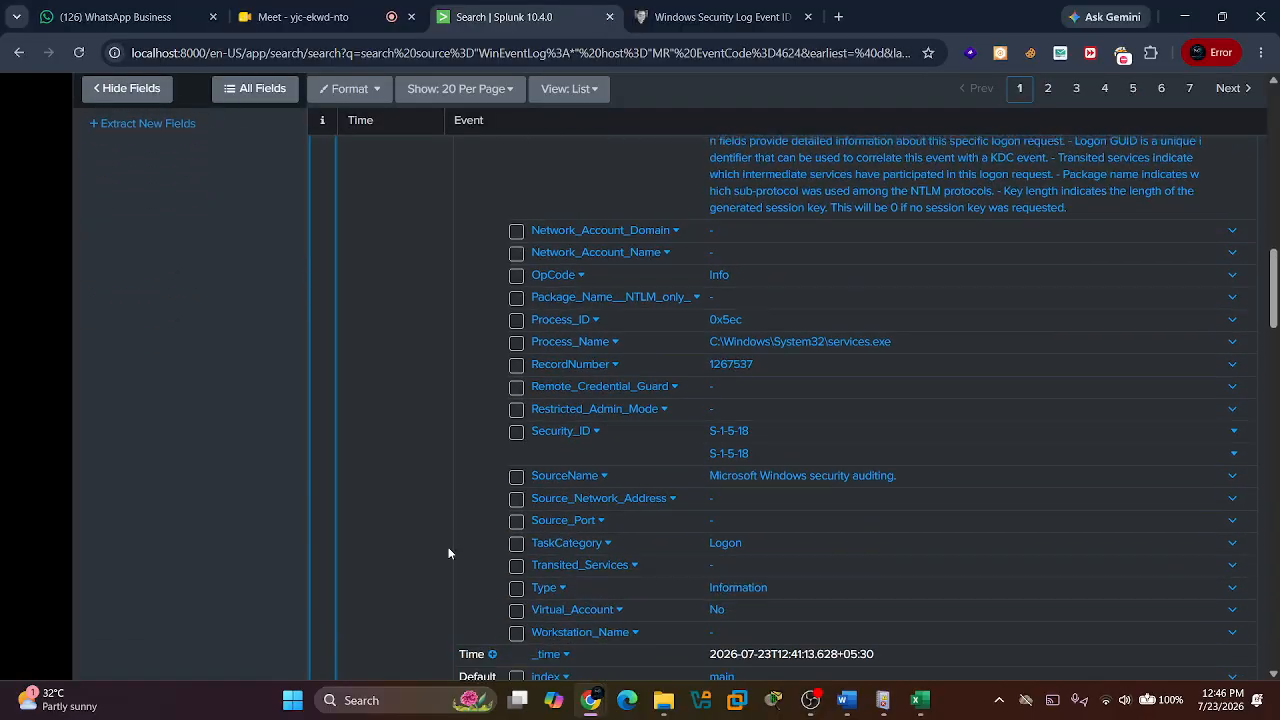
pyautogui.scroll(-2, 448, 553)
pyautogui.scroll(2, 448, 553)
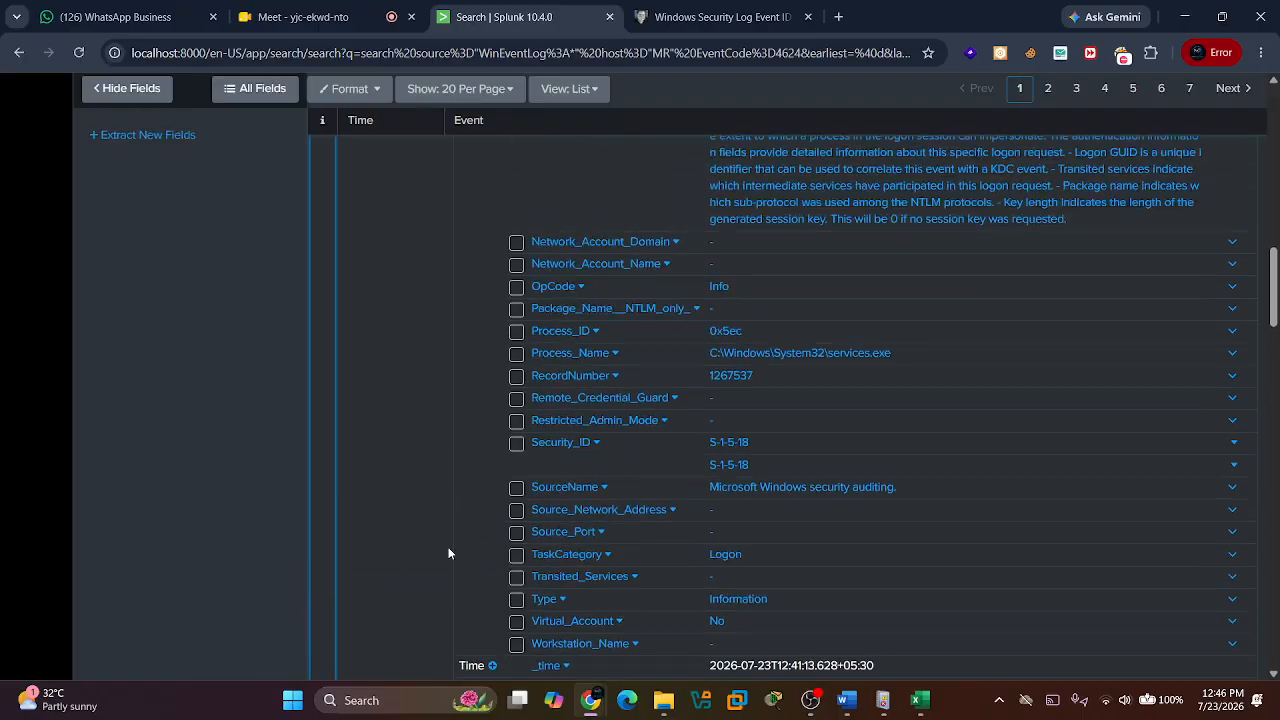
pyautogui.scroll(12, 448, 553)
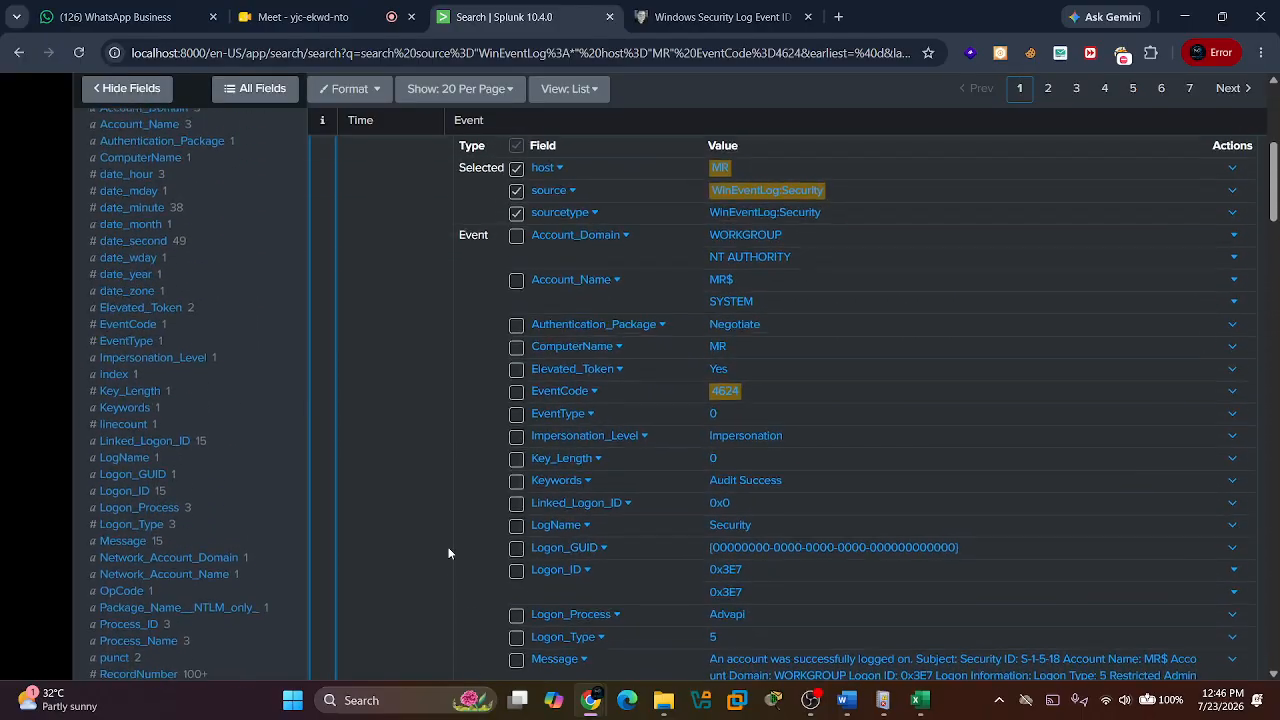
pyautogui.scroll(1, 448, 553)
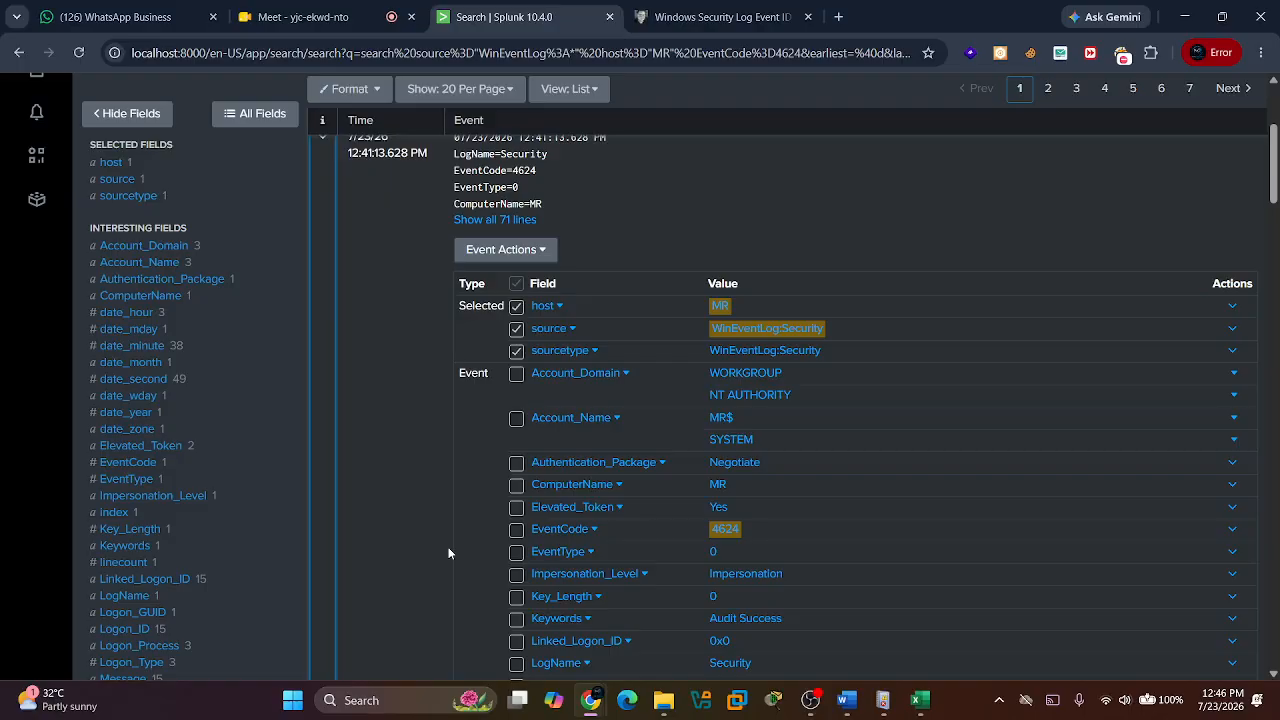
pyautogui.scroll(3, 448, 553)
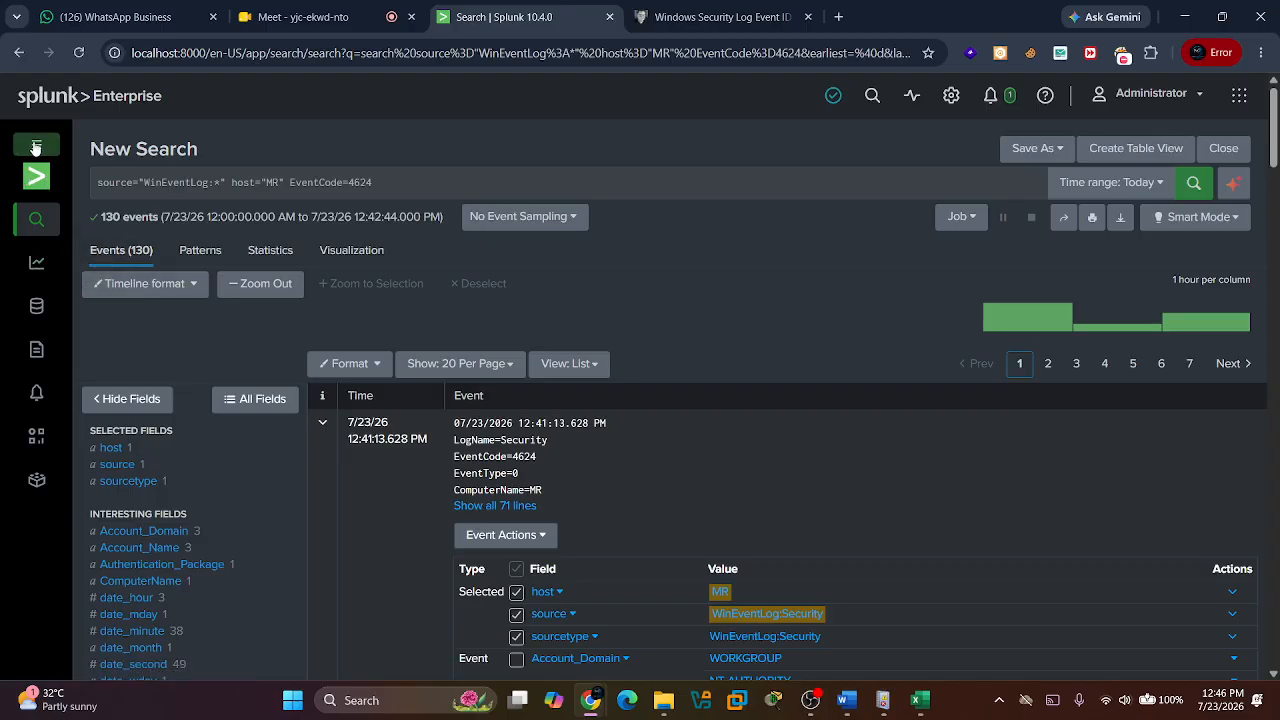
# Return to the Splunk home page and open the Search & Reporting app.
pyautogui.click(84, 110)
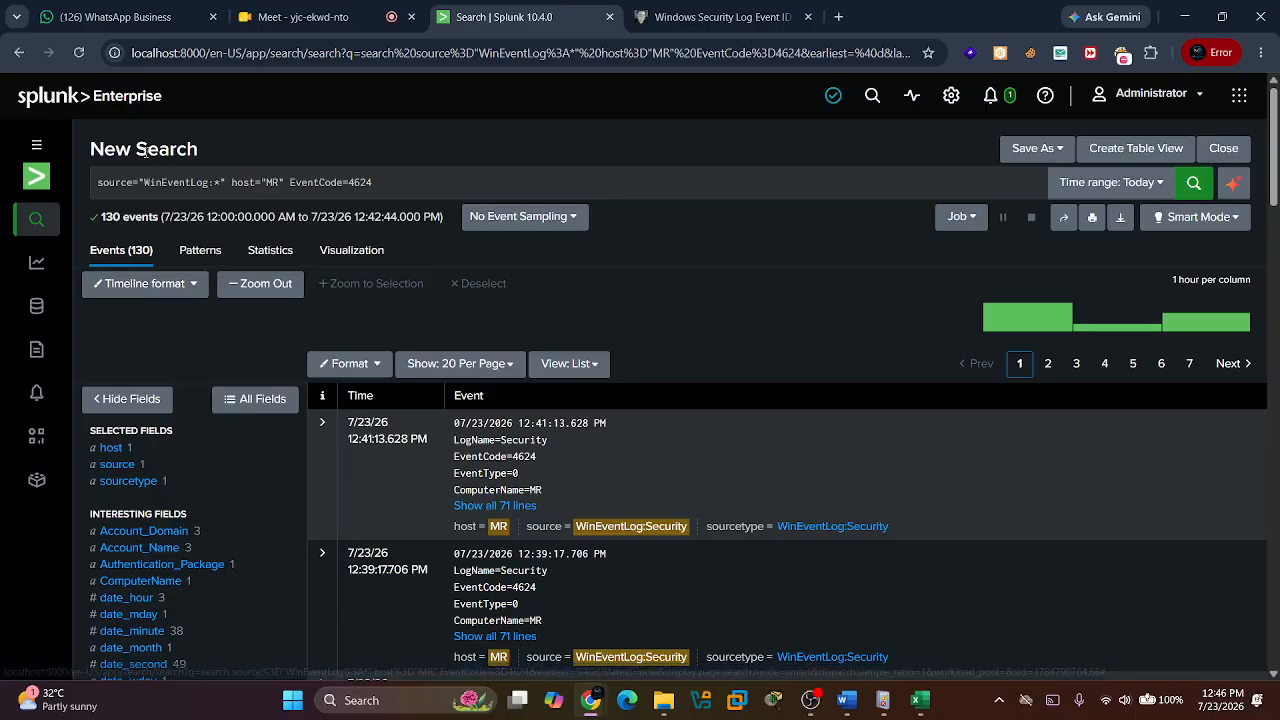
pyautogui.click(104, 110)
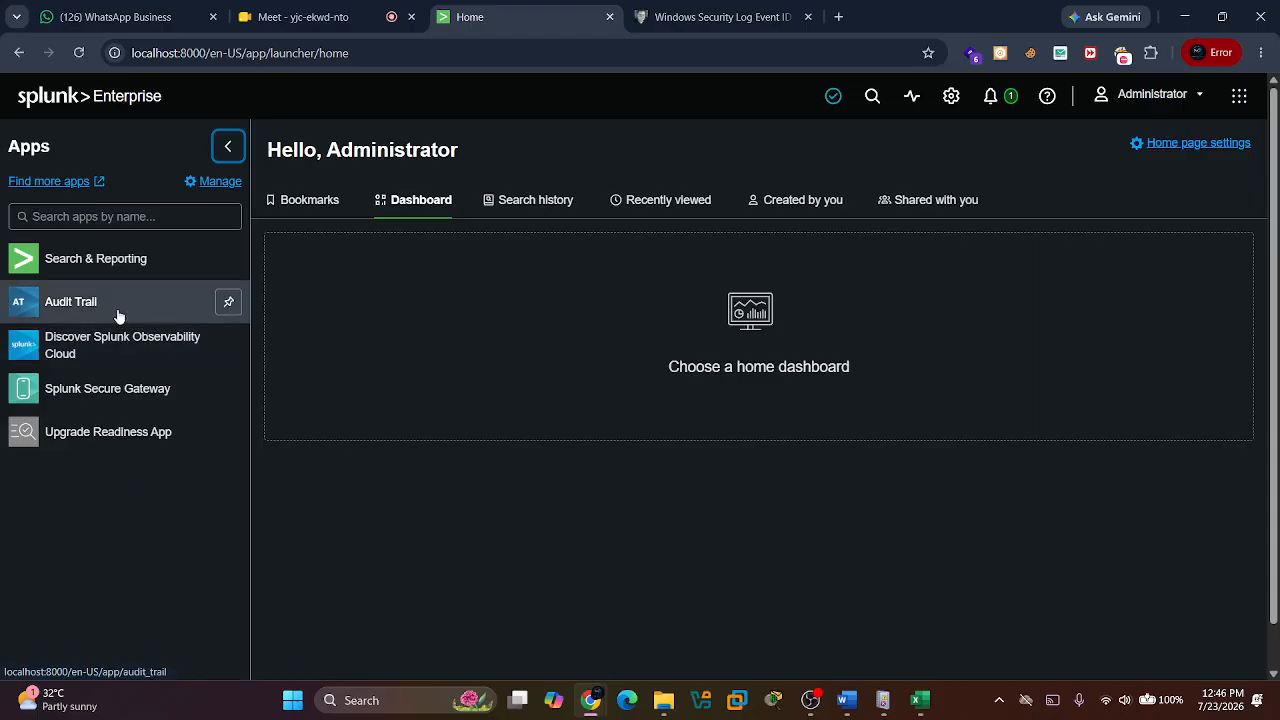
pyautogui.click(166, 261)
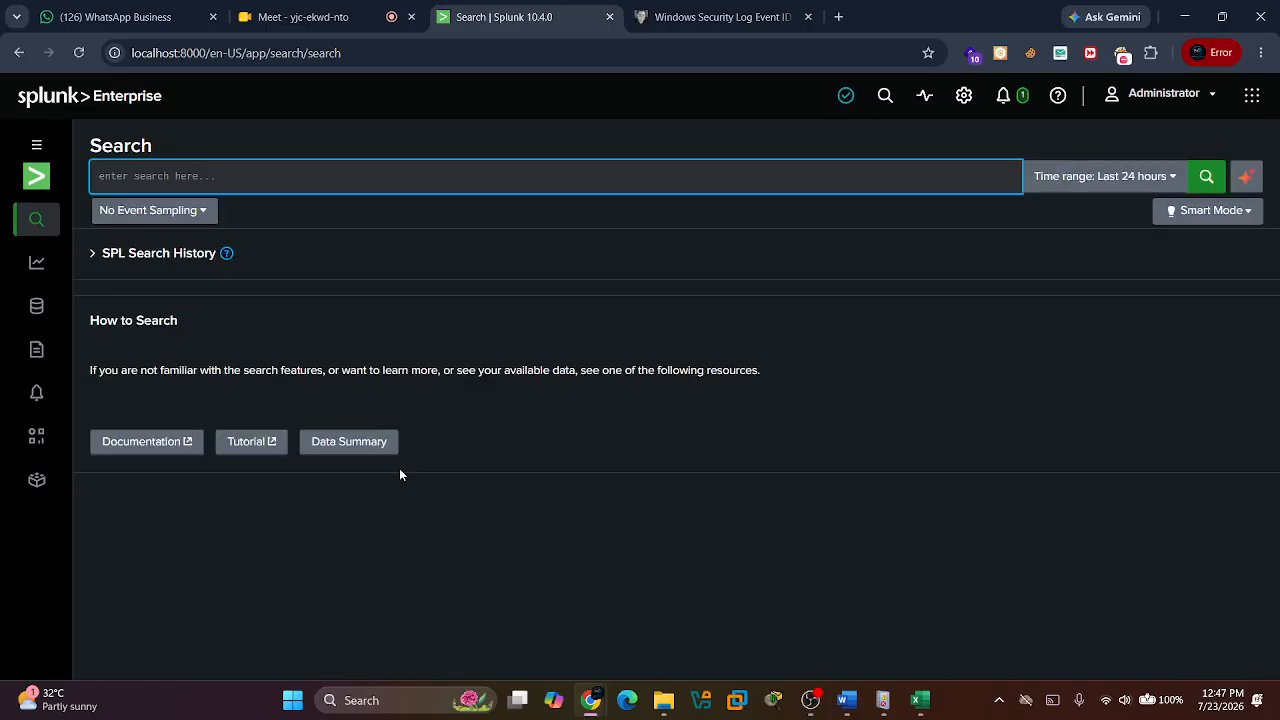
# Search the soc_training_threat_logs.csv source from the Data Summary with the time range set to All time.
pyautogui.click(355, 438)
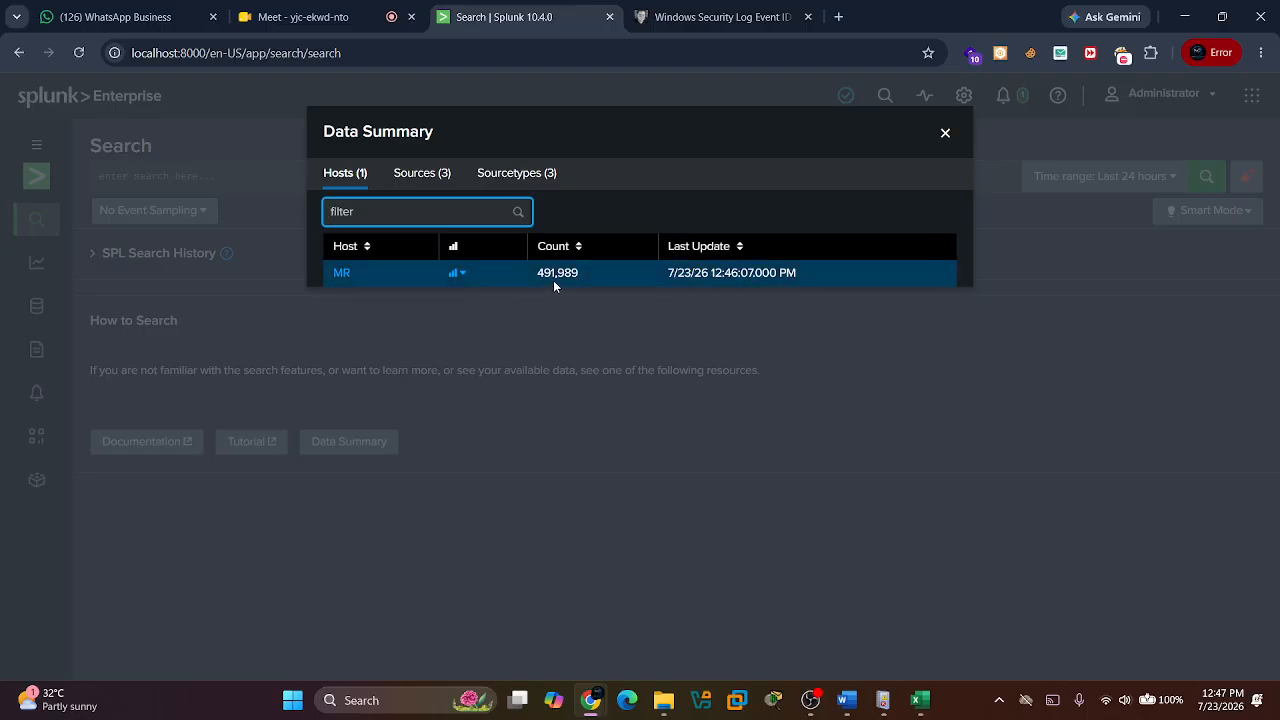
pyautogui.click(404, 190)
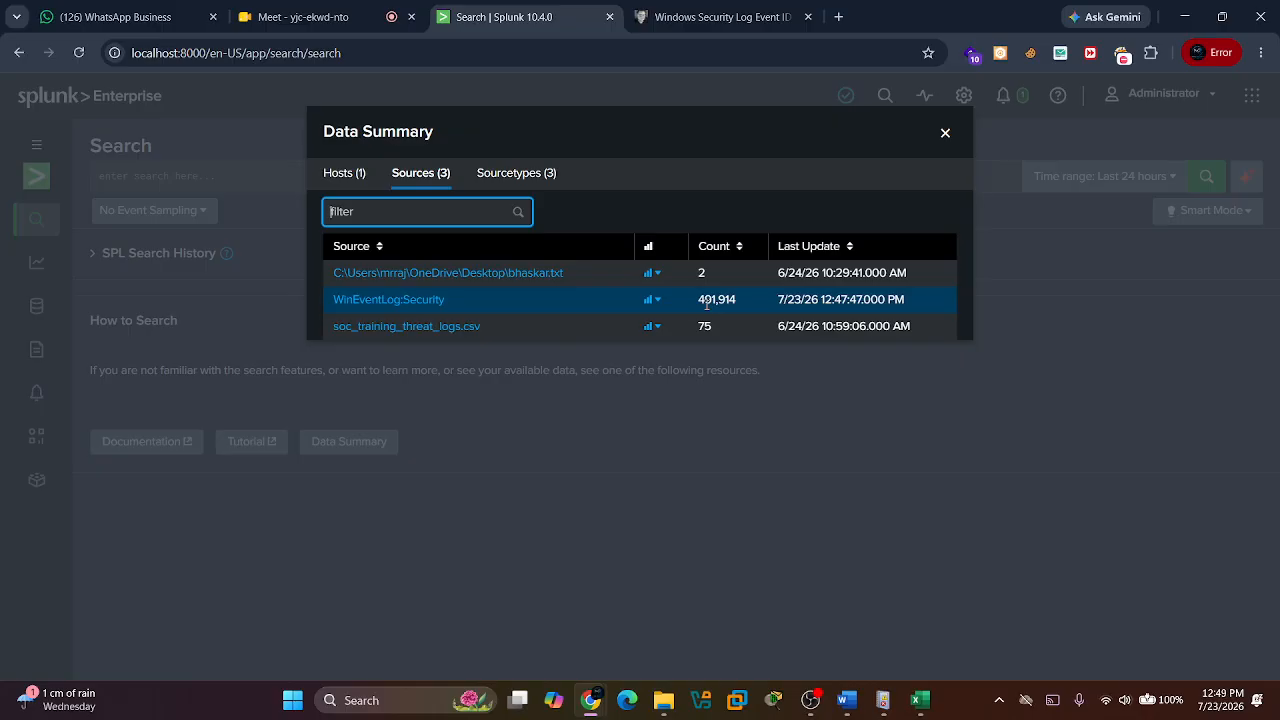
pyautogui.click(442, 335)
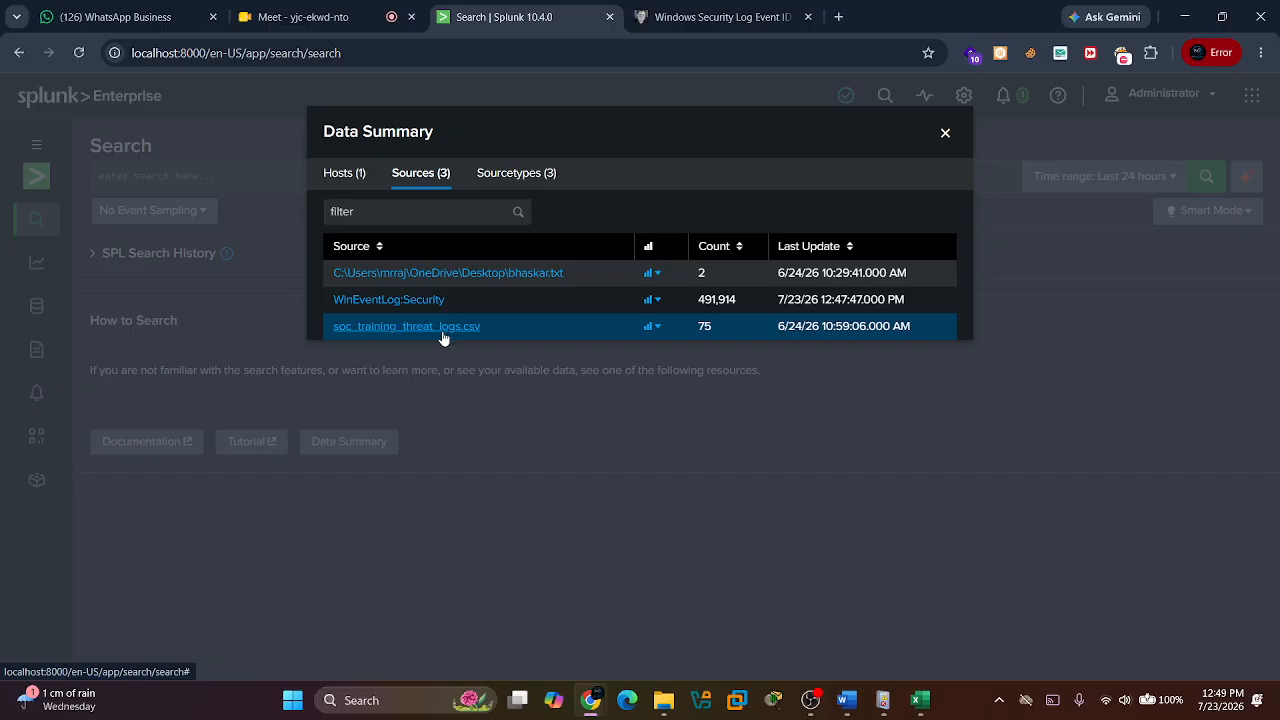
pyautogui.click(443, 337)
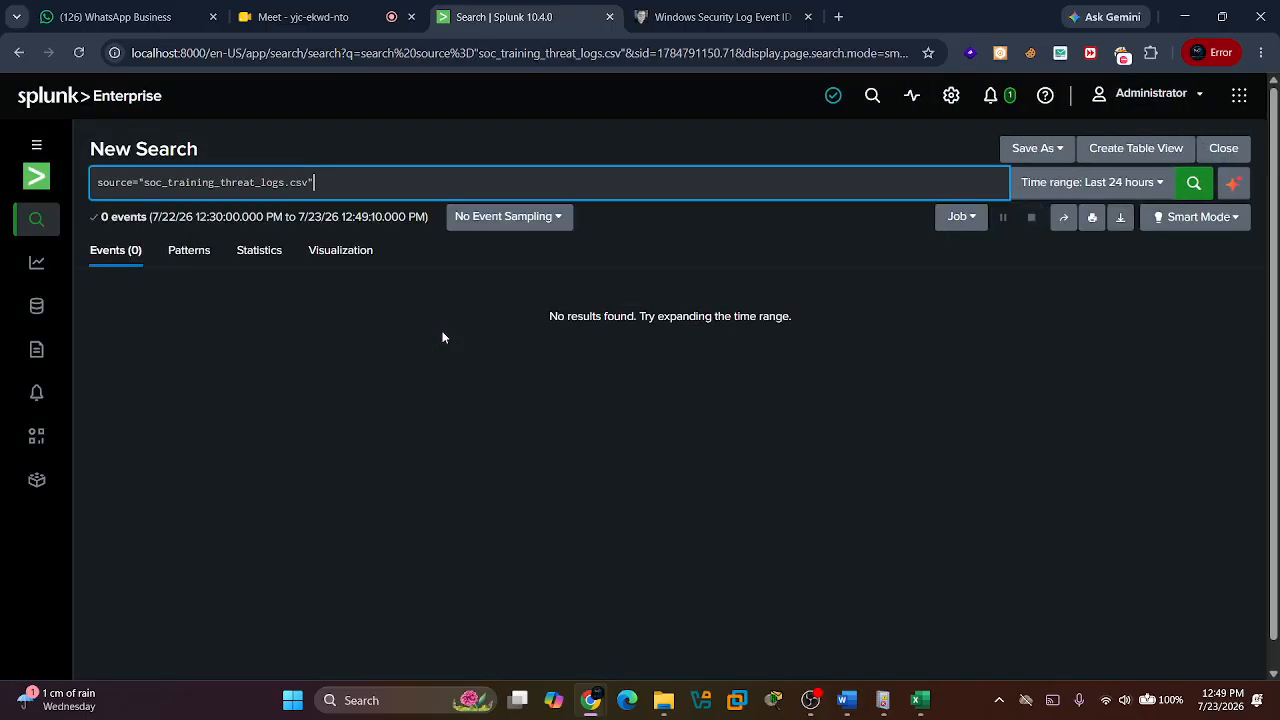
pyautogui.click(1130, 182)
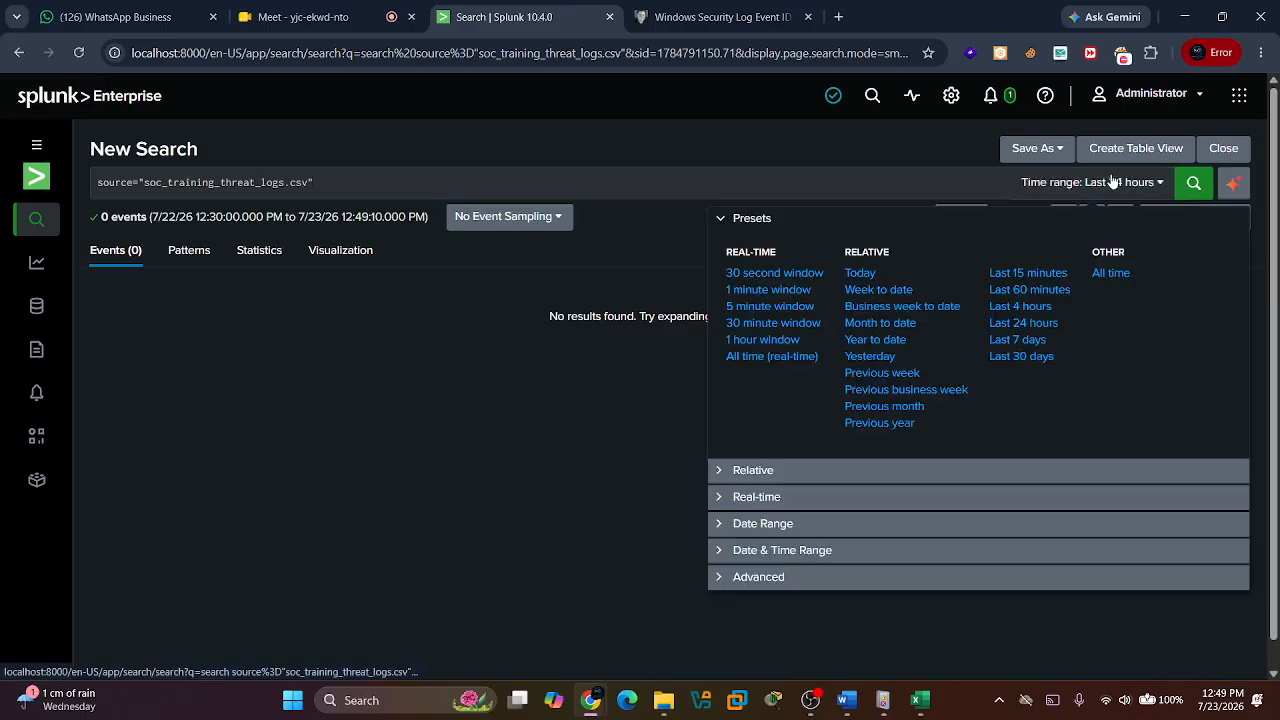
pyautogui.click(1119, 275)
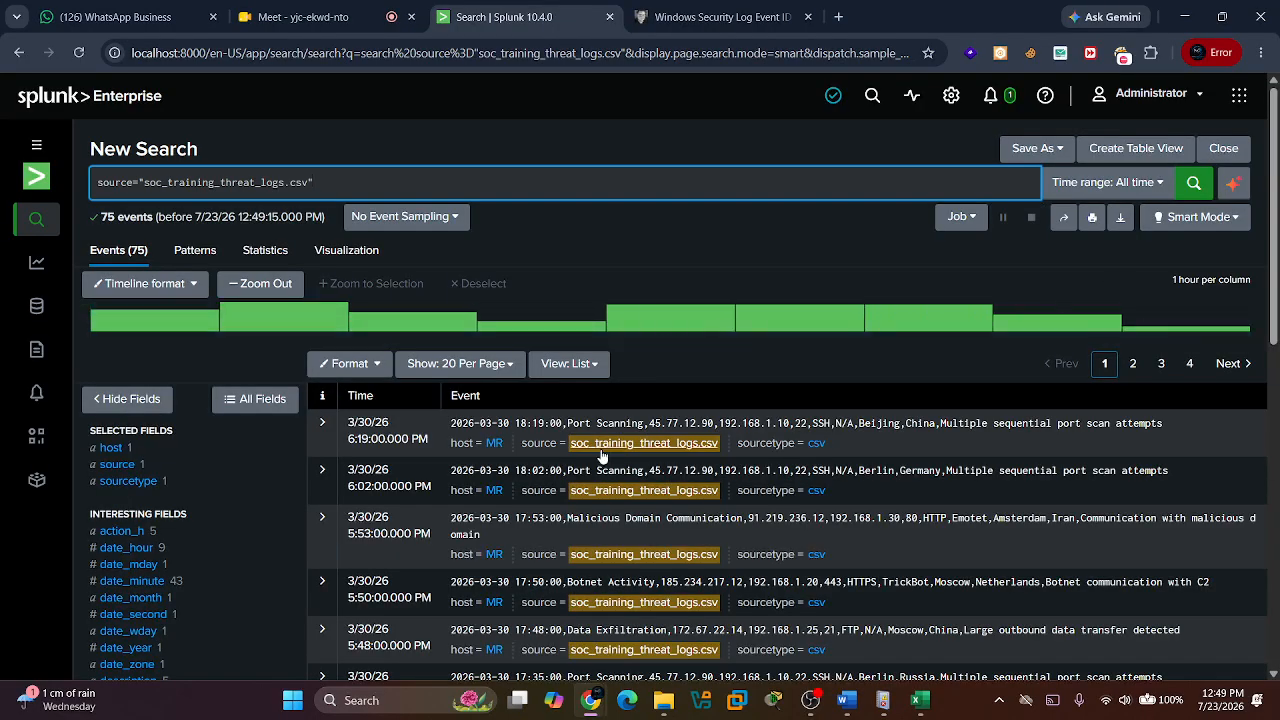
# Check the Src ip field summary of the threat log events and close it.
pyautogui.scroll(-3, 115, 587)
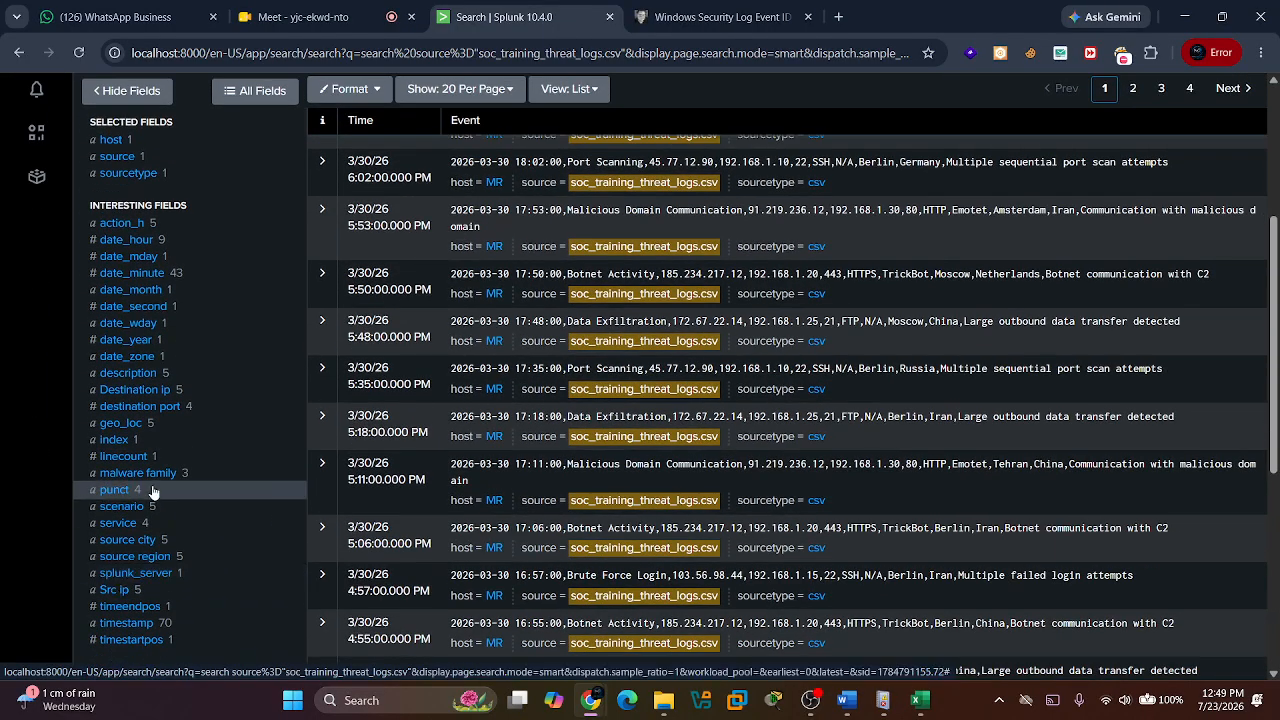
pyautogui.click(115, 591)
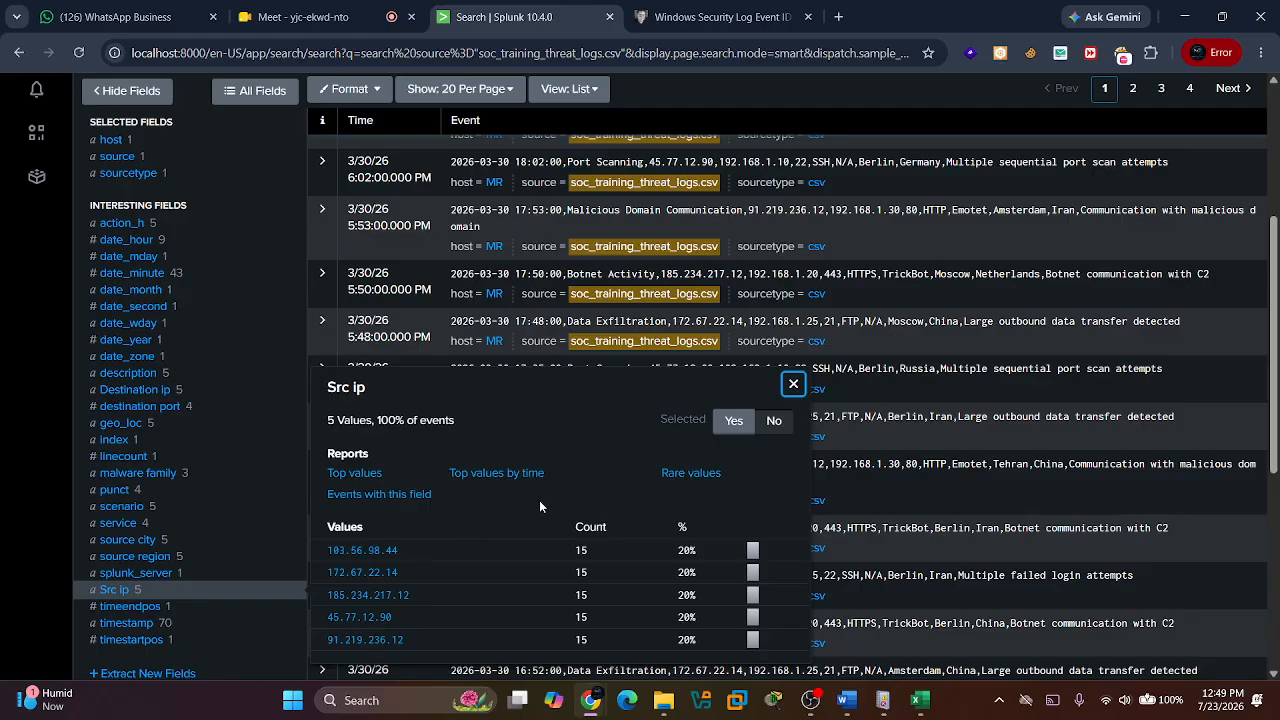
pyautogui.click(794, 386)
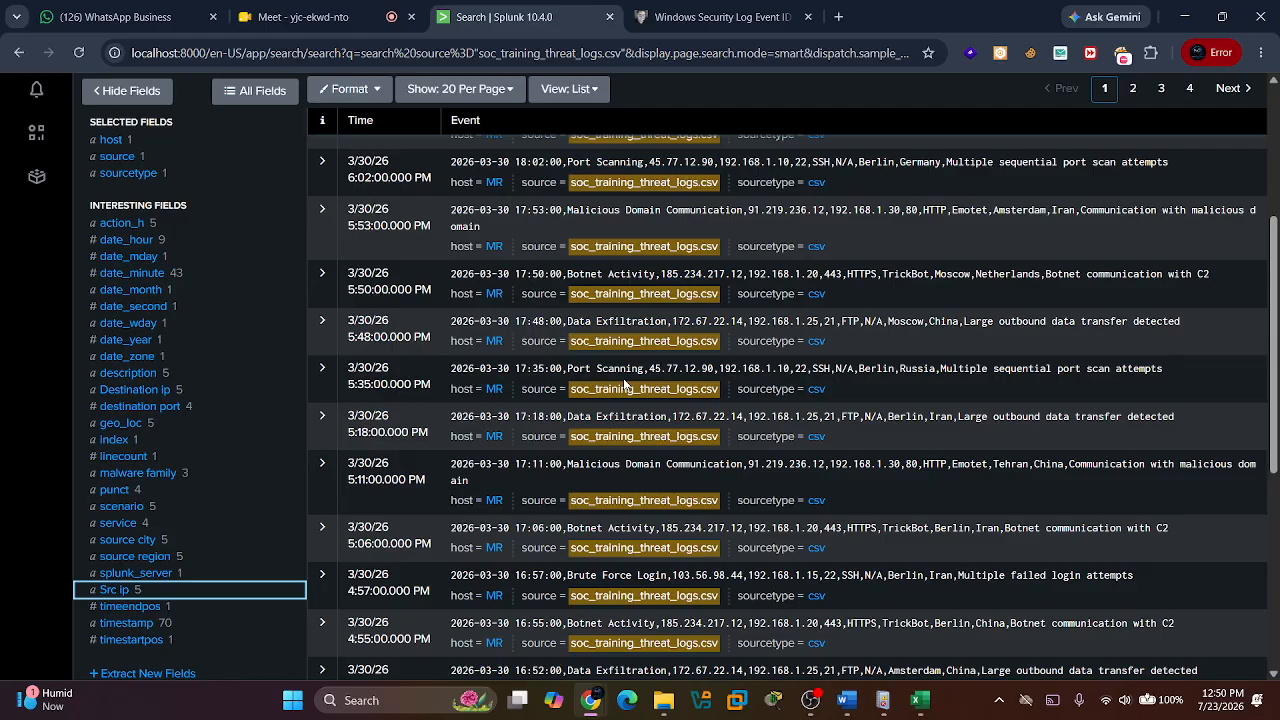
# Switch to the LOG MANAGEMENT notes in Word and skim the failed login, account created and process creation examples.
pyautogui.hotkey('alt', 'Tab')
pyautogui.hotkey('alt', 'Tab')
pyautogui.hotkey('alt', 'Left')
pyautogui.hotkey('alt', 'Down')
pyautogui.hotkey('alt', 'Up')
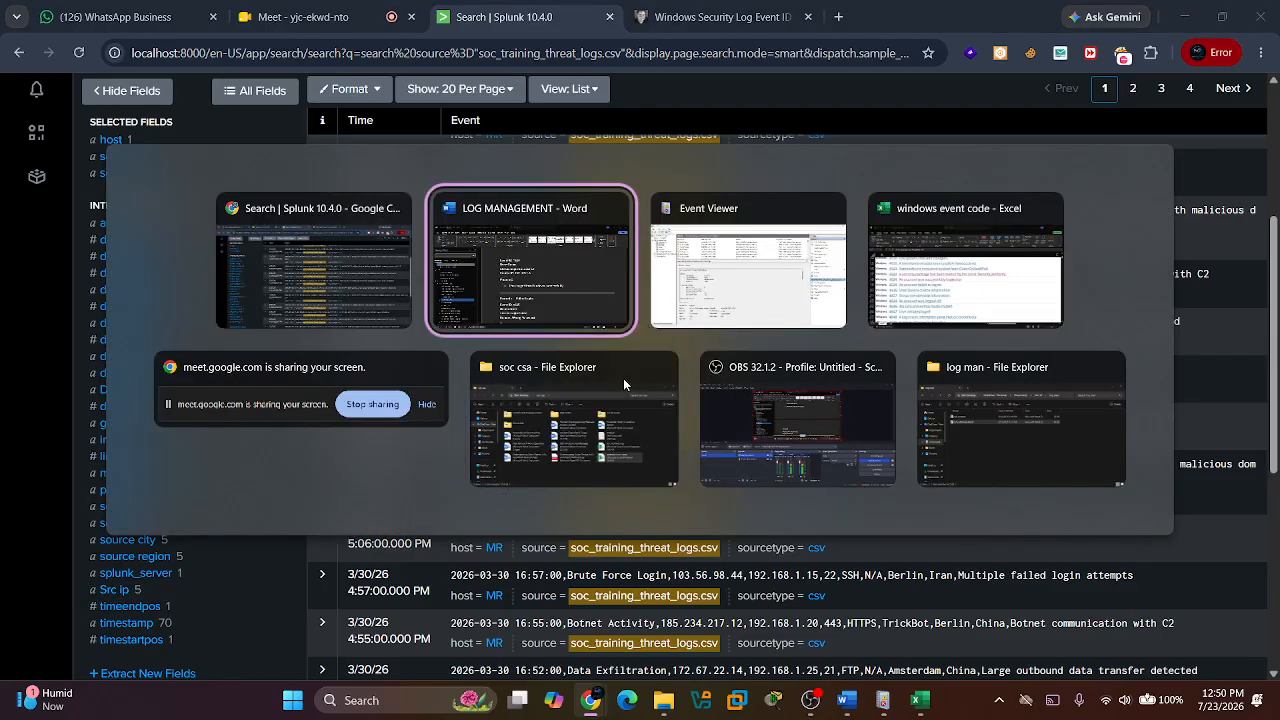
pyautogui.scroll(-1, 652, 462)
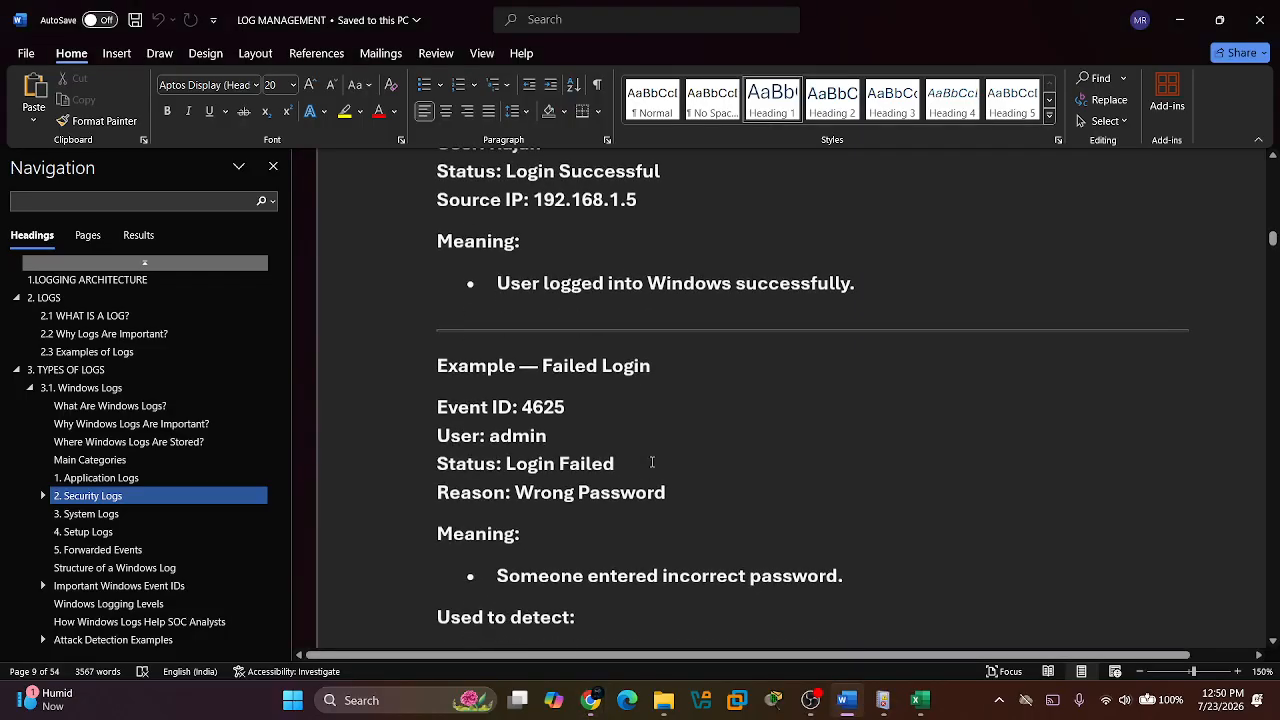
pyautogui.scroll(-4, 652, 462)
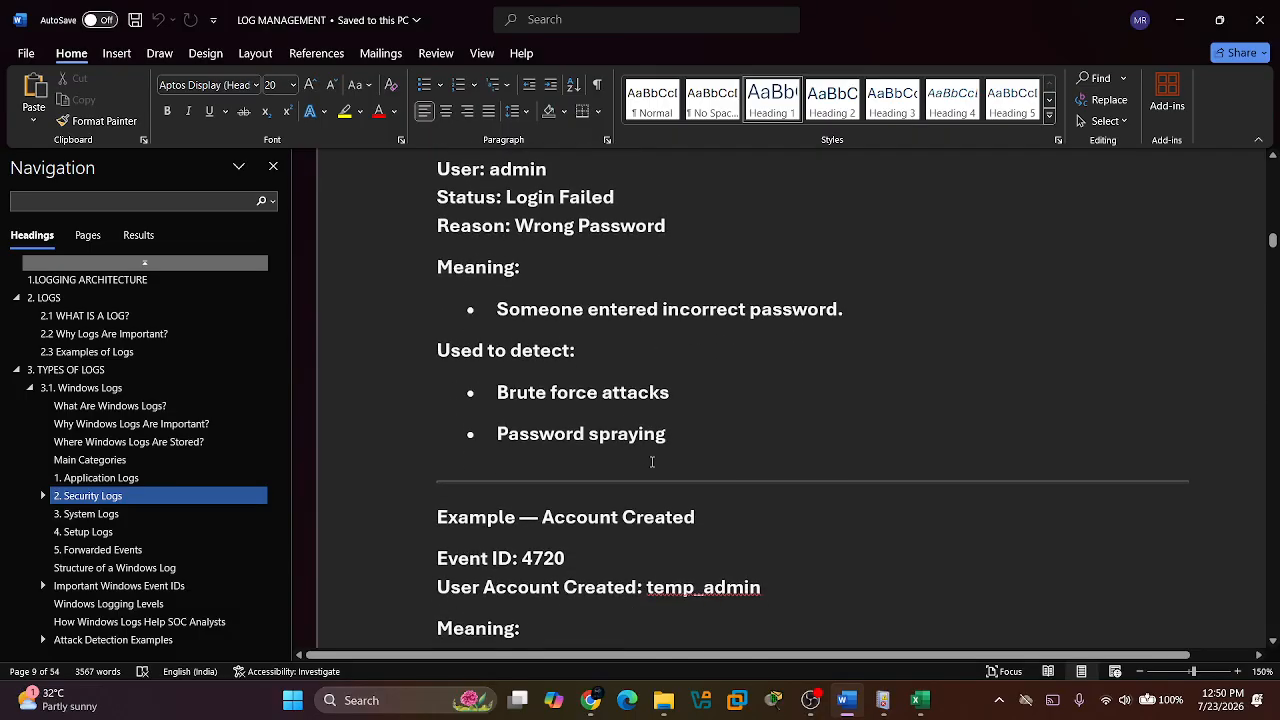
pyautogui.scroll(3, 652, 462)
pyautogui.scroll(-4, 652, 462)
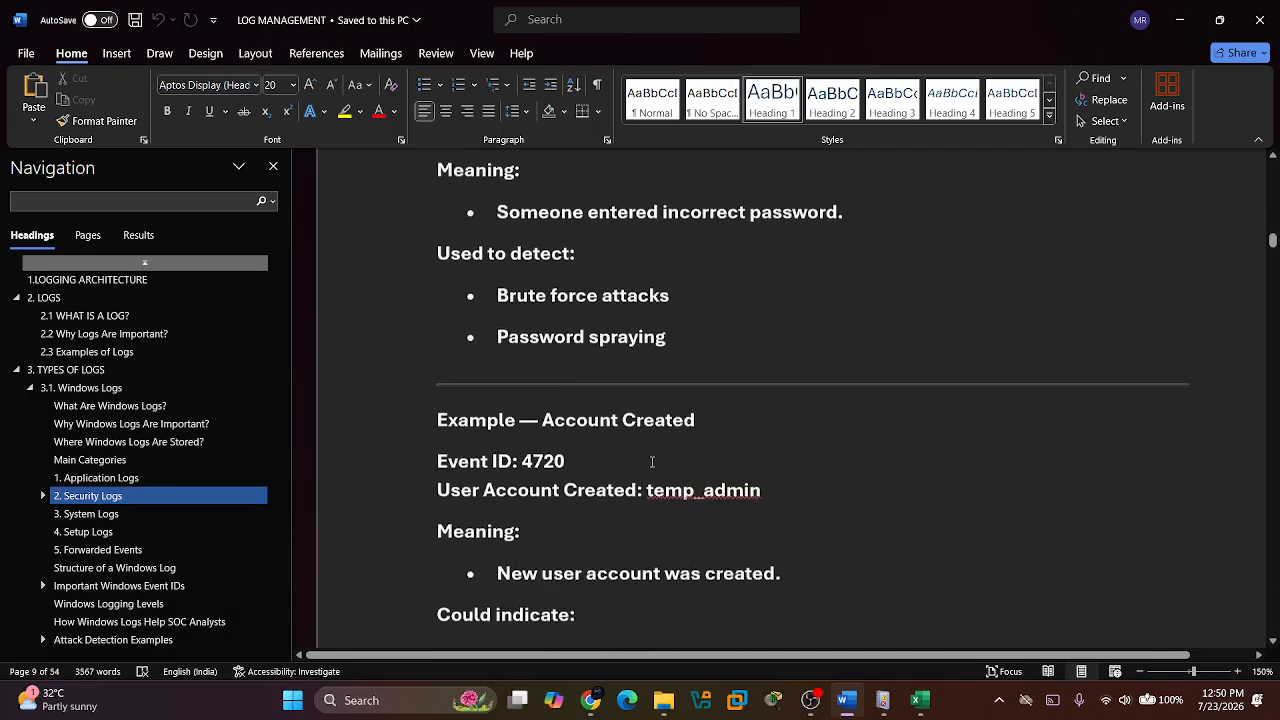
pyautogui.scroll(-3, 652, 462)
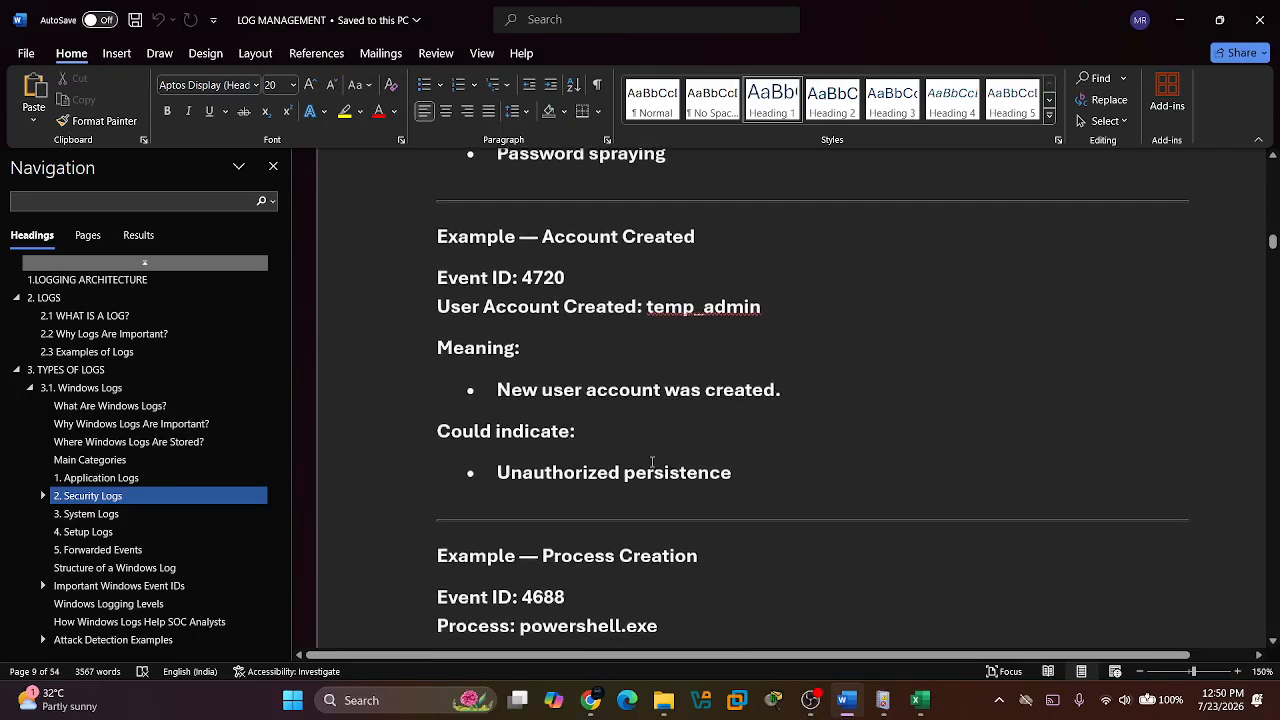
pyautogui.scroll(-3, 652, 462)
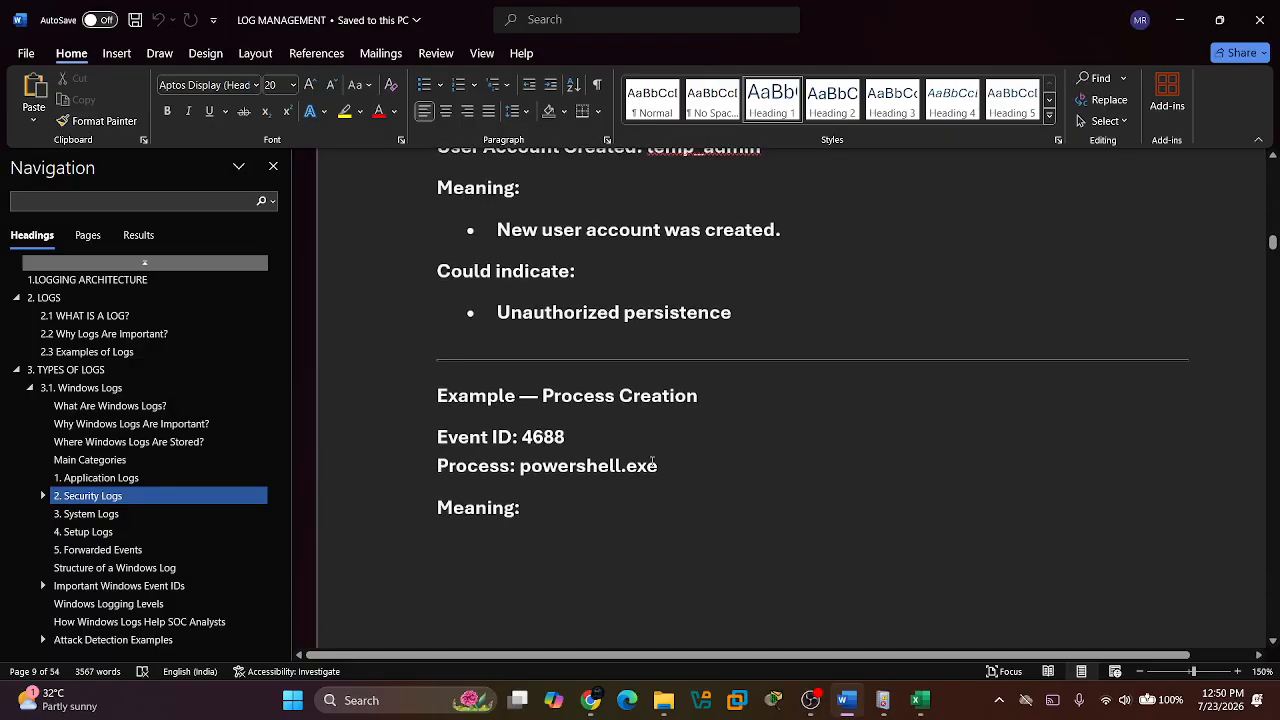
pyautogui.scroll(-2, 652, 462)
# Go back to the successful login example and read through the failed login example and what it helps detect.
pyautogui.scroll(8, 652, 462)
pyautogui.scroll(-3, 652, 462)
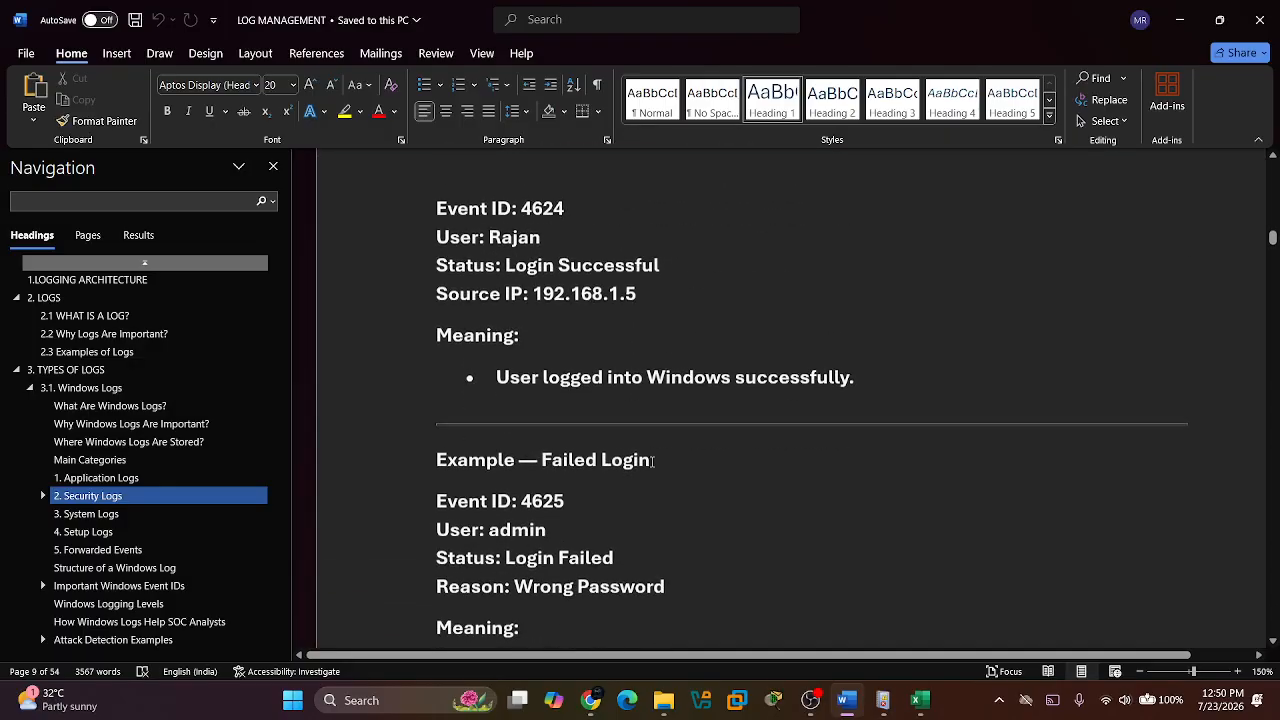
pyautogui.scroll(10, 652, 462)
pyautogui.scroll(-2, 652, 462)
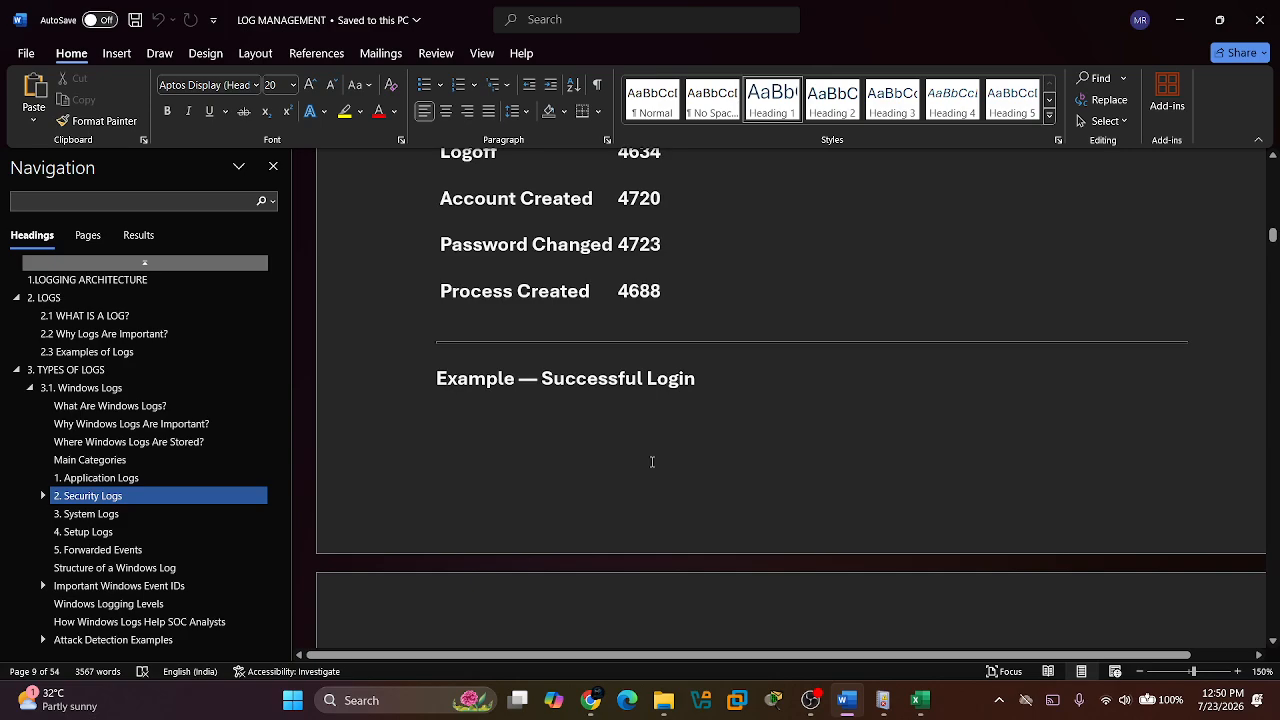
pyautogui.scroll(-8, 652, 462)
pyautogui.click(620, 460)
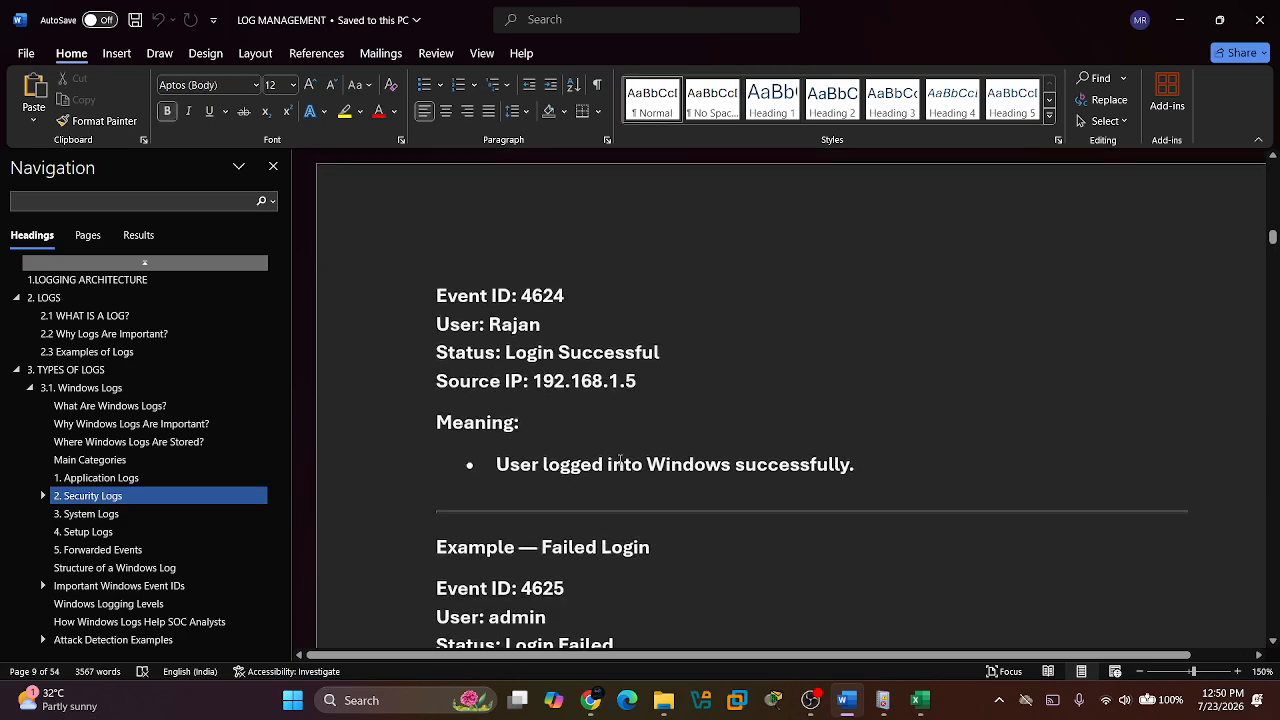
pyautogui.scroll(-3, 620, 460)
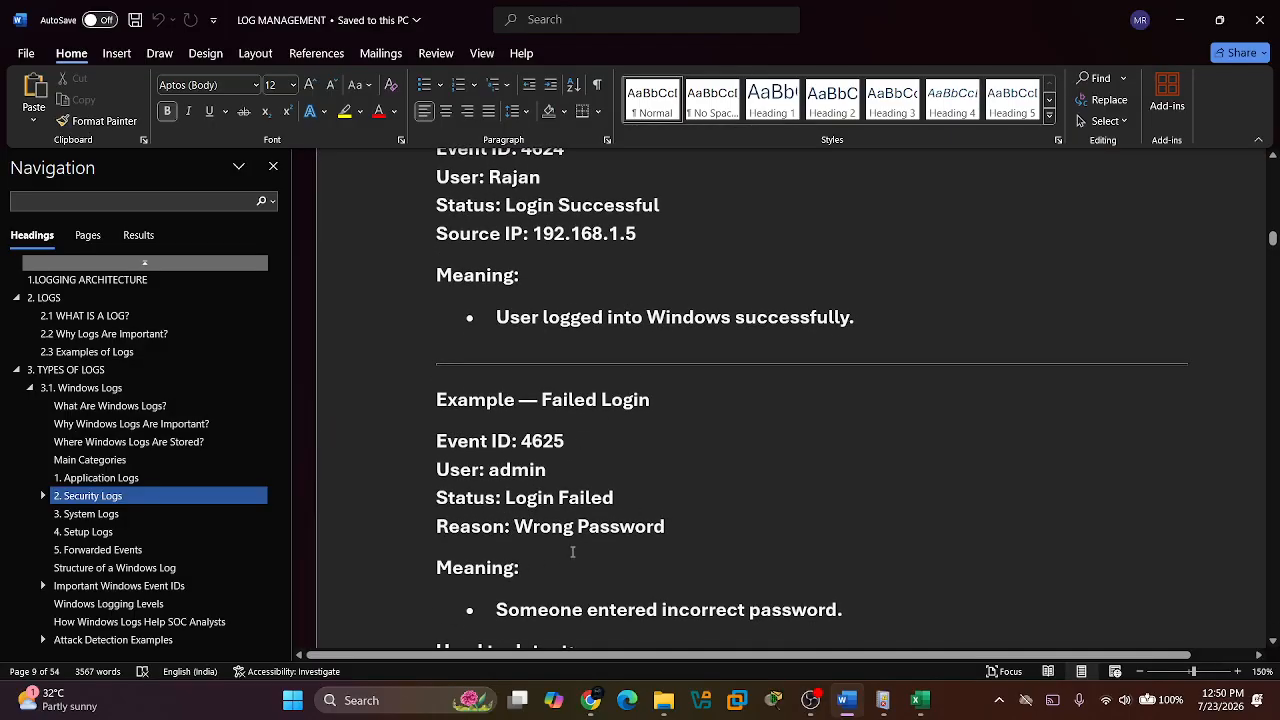
pyautogui.scroll(-3, 573, 551)
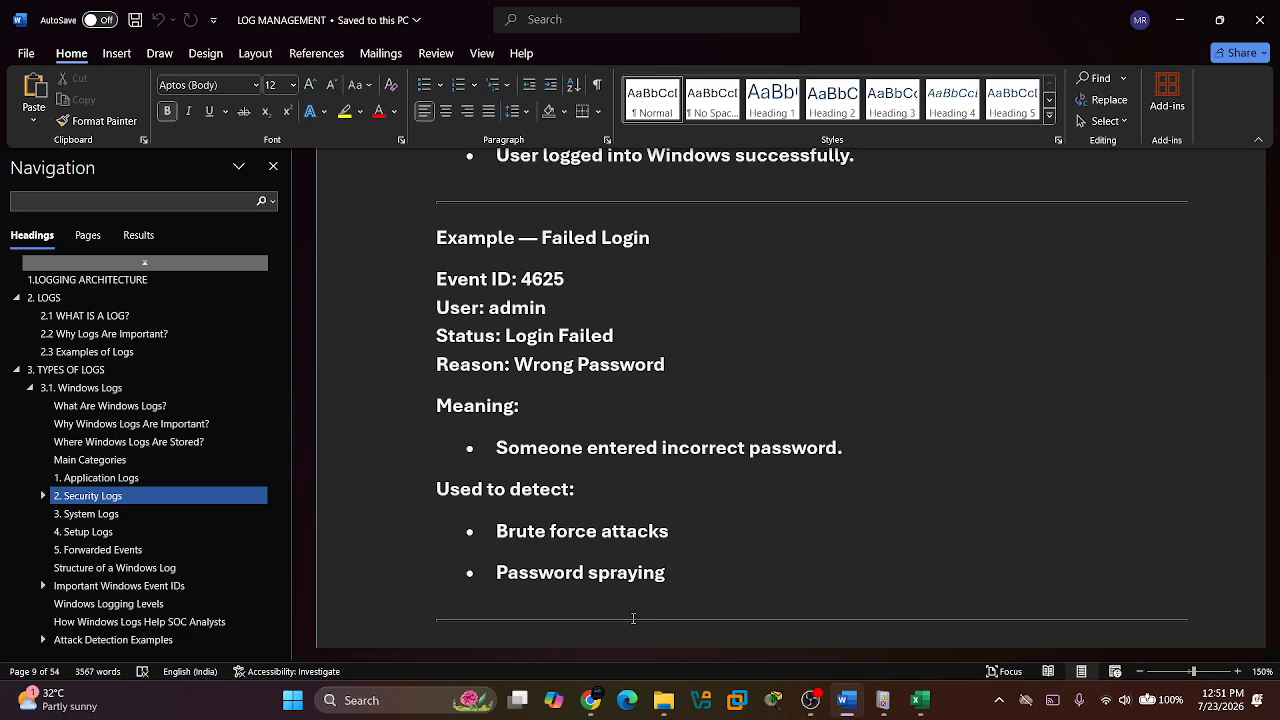
# Read the Account Created example for Event ID 4720 in the Security Logs notes.
pyautogui.scroll(-6, 633, 618)
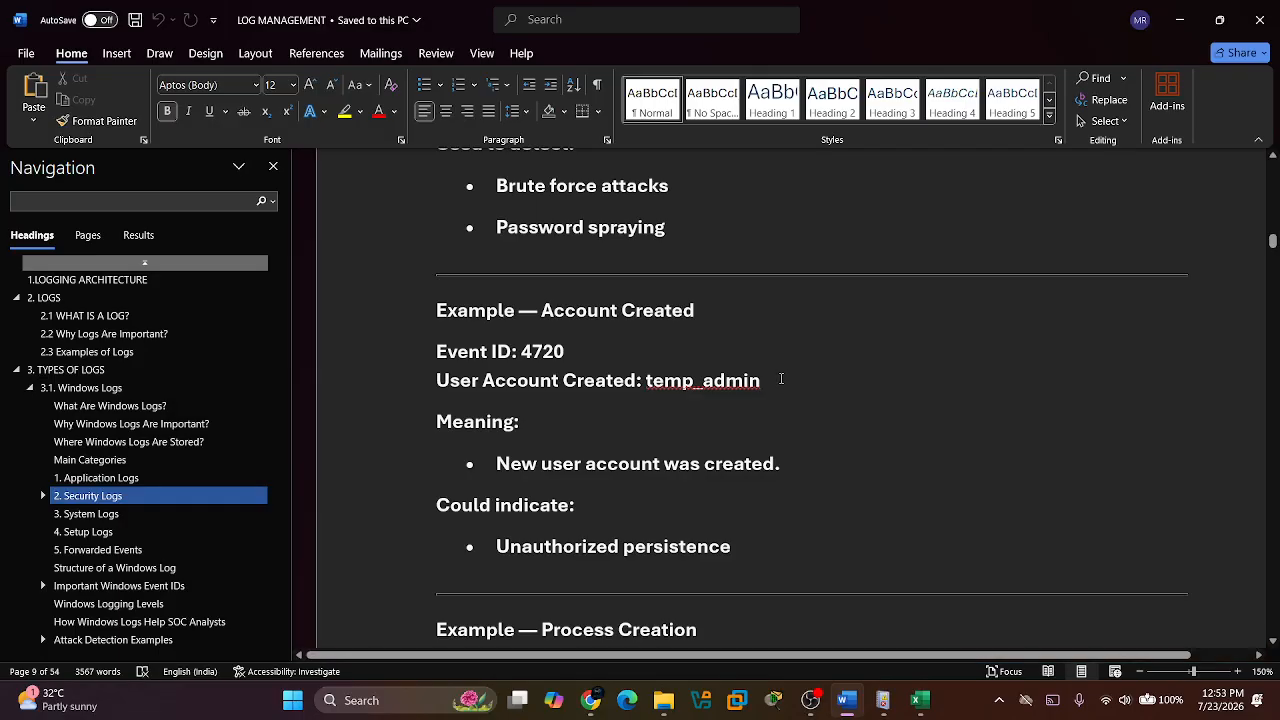
pyautogui.scroll(-1, 780, 375)
pyautogui.scroll(1, 781, 378)
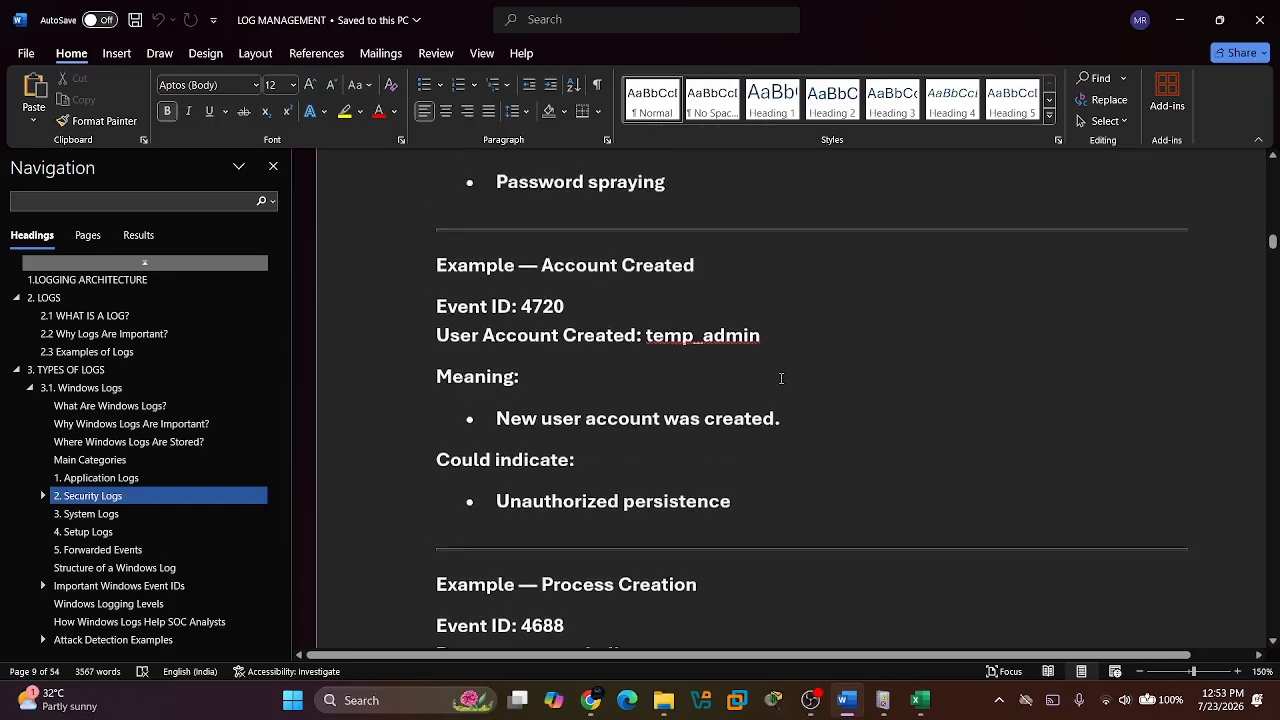
pyautogui.scroll(-1, 781, 378)
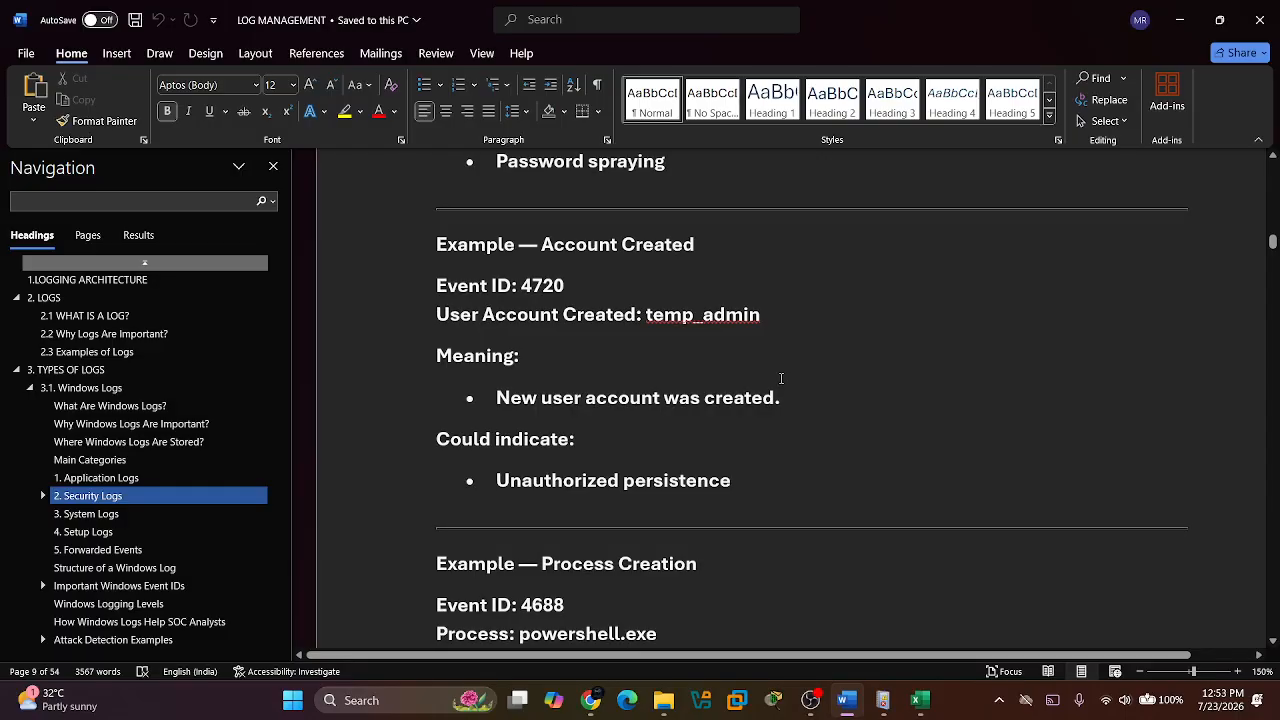
pyautogui.scroll(-1, 781, 378)
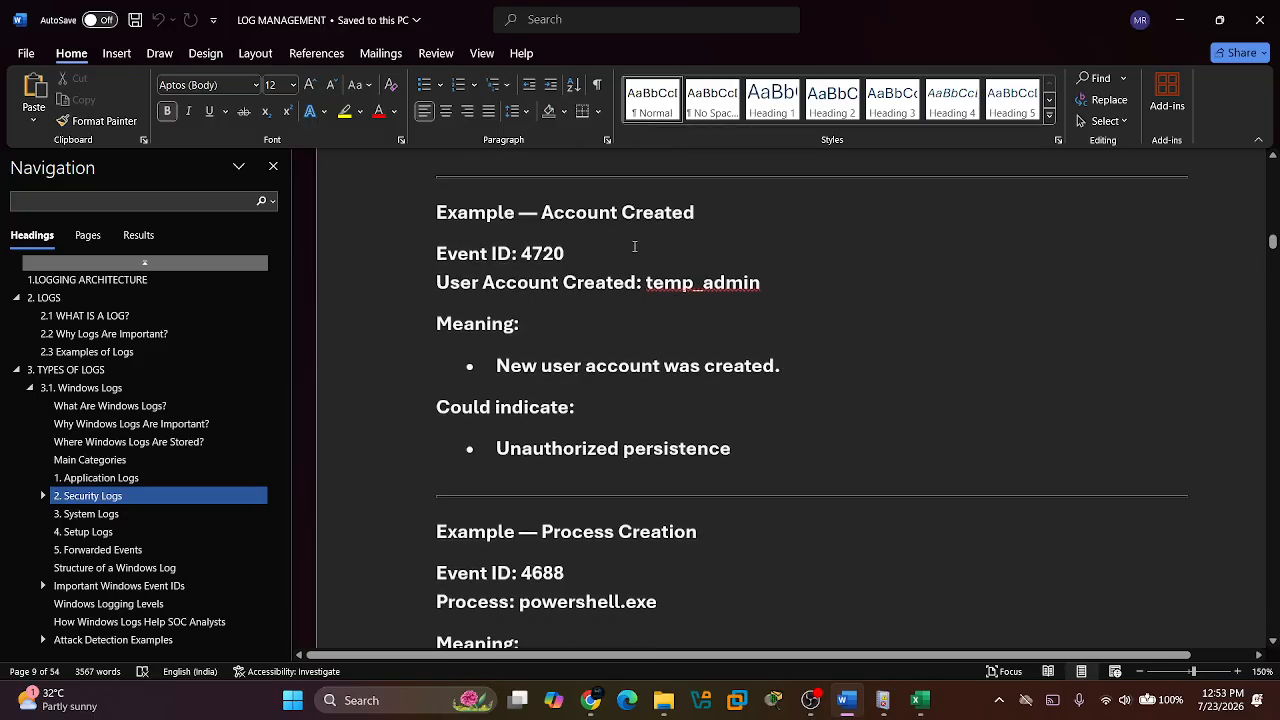
pyautogui.scroll(-1, 632, 245)
pyautogui.click(637, 249)
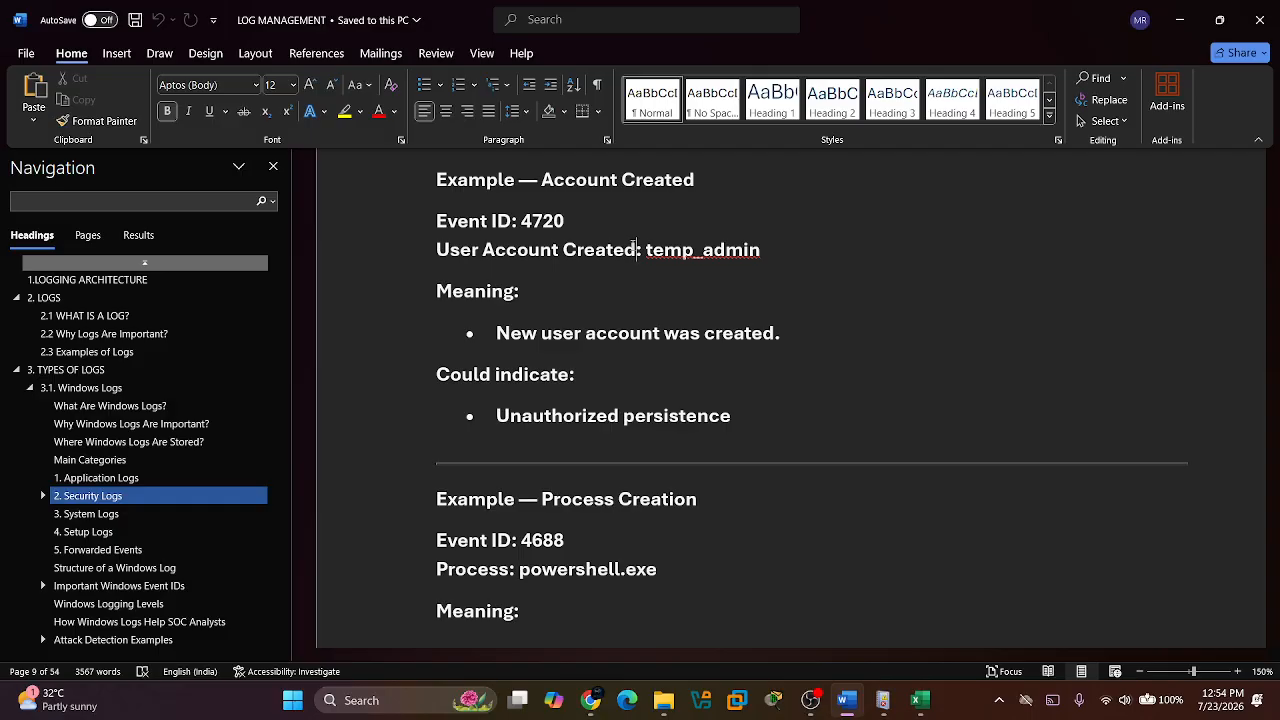
# Read past the Process Creation example for Event ID 4688 to the purpose and examples under System Logs.
pyautogui.scroll(-3, 636, 249)
pyautogui.scroll(1, 632, 244)
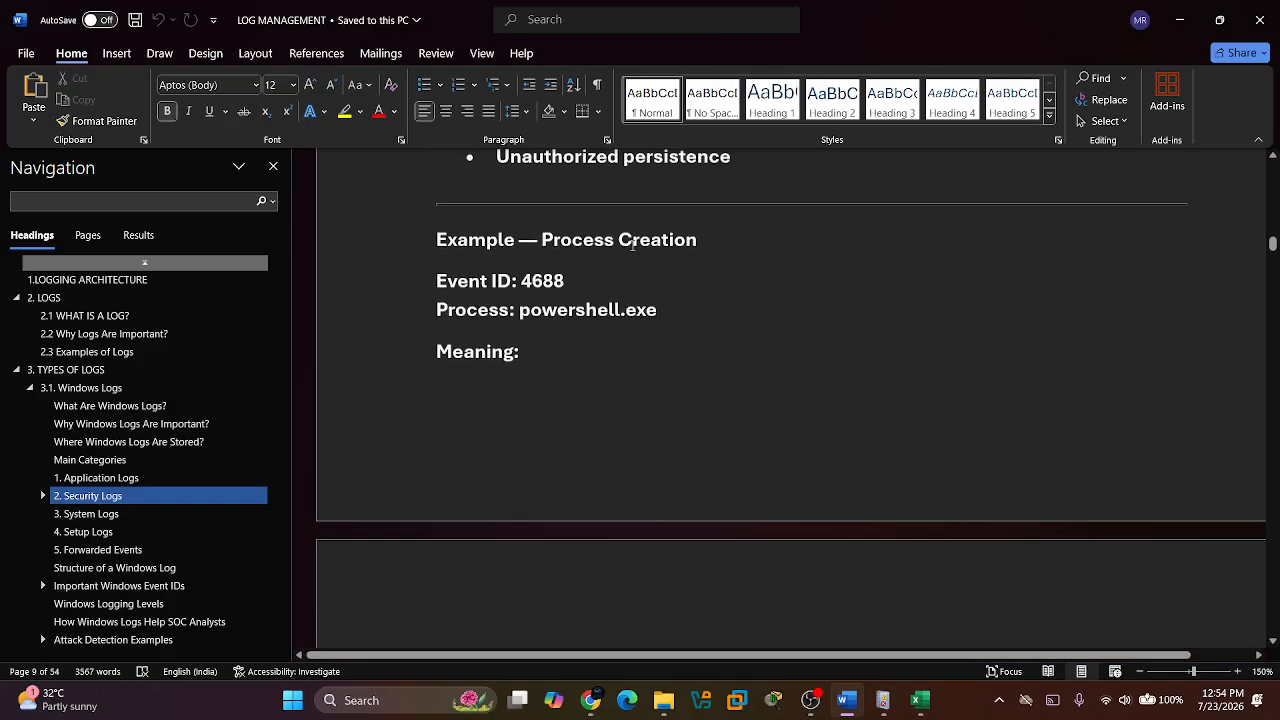
pyautogui.scroll(-6, 632, 244)
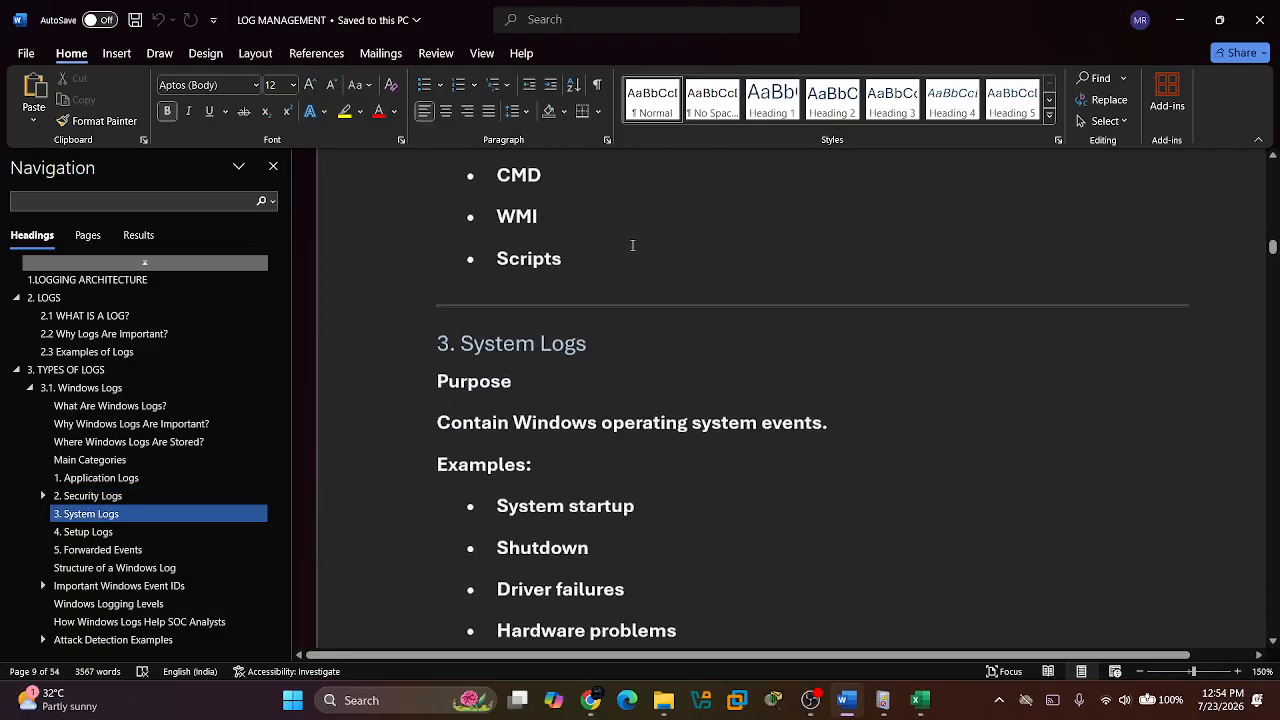
pyautogui.scroll(-2, 632, 245)
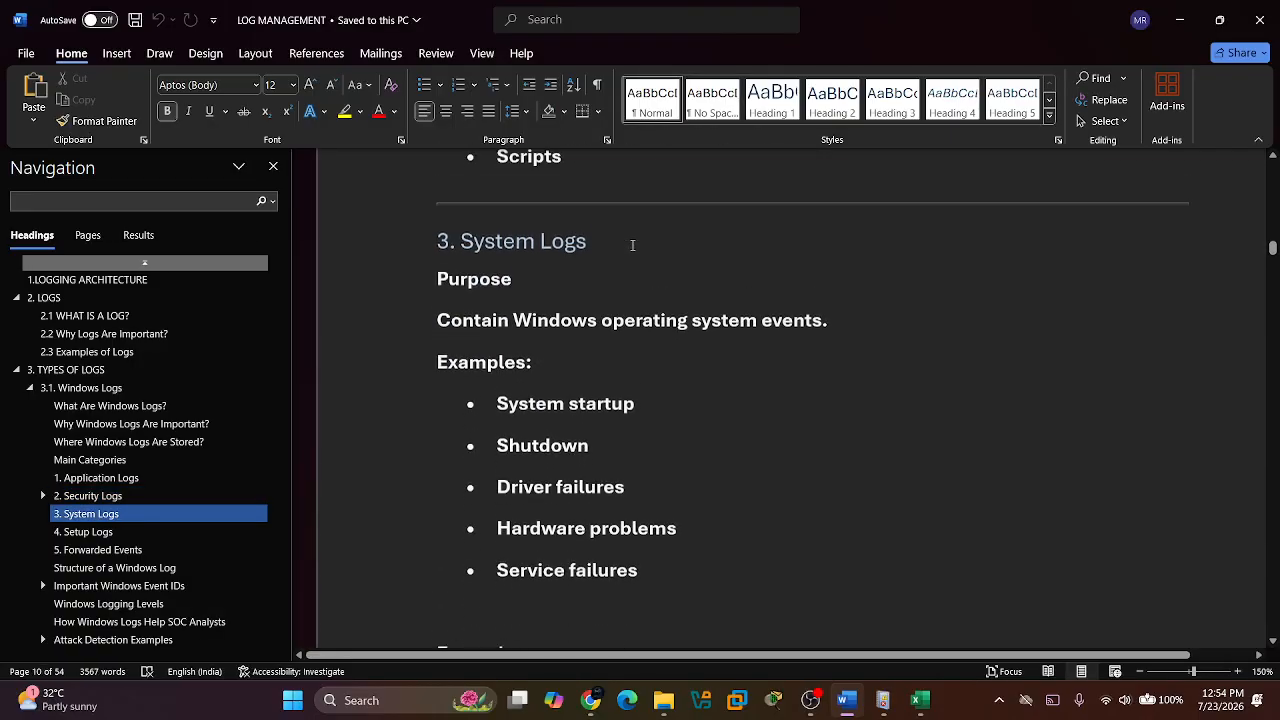
pyautogui.scroll(1, 632, 245)
pyautogui.scroll(-1, 632, 245)
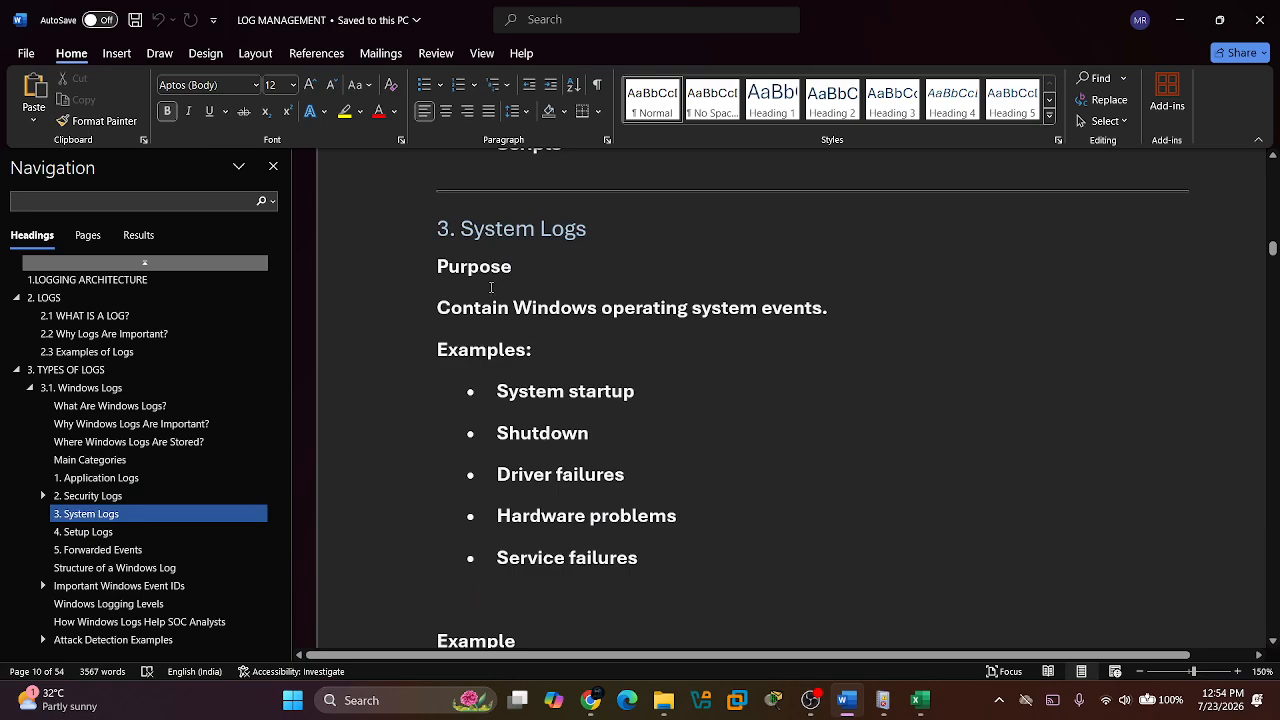